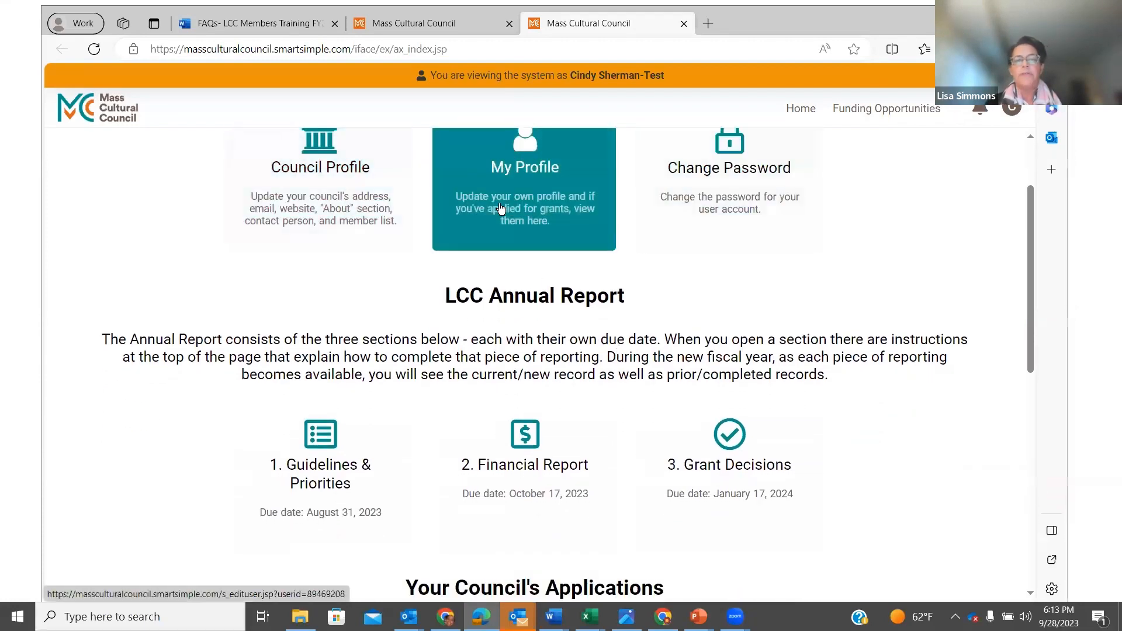
- Open the Financial Report section of the LCC Annual Report from the council's home page
scroll(595, 308, down, 2)
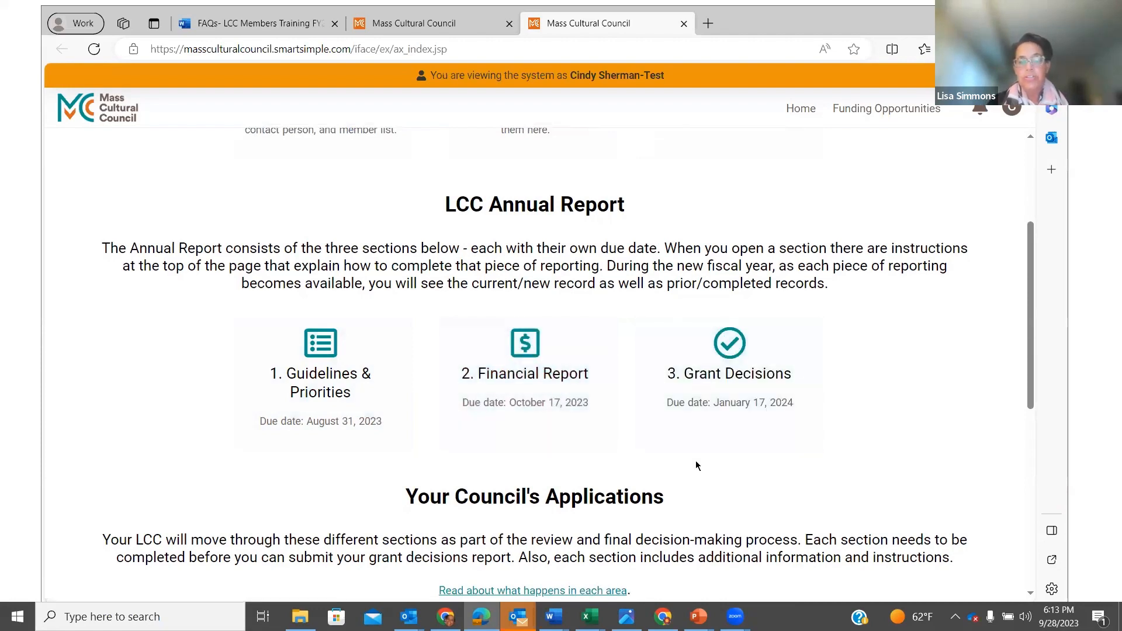
scroll(696, 465, down, 3)
scroll(696, 465, down, 2)
scroll(696, 465, up, 5)
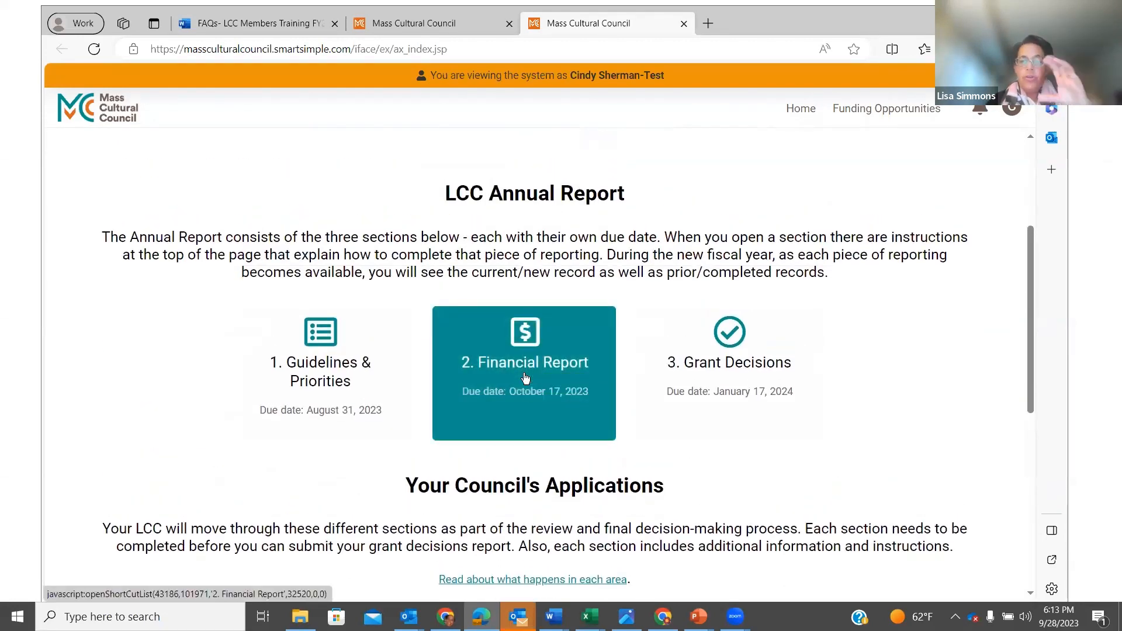
click(523, 369)
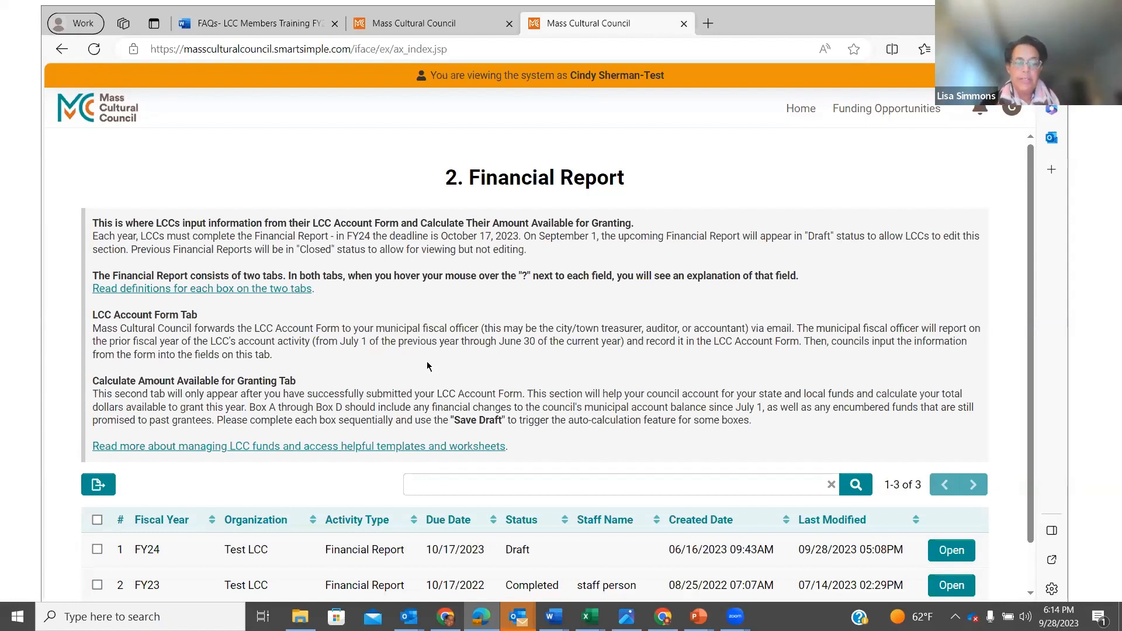
- Open the FY24 draft Financial Report created 06/16/2023 and review the instructions and first boxes of its LCC Account Form
scroll(377, 467, down, 1)
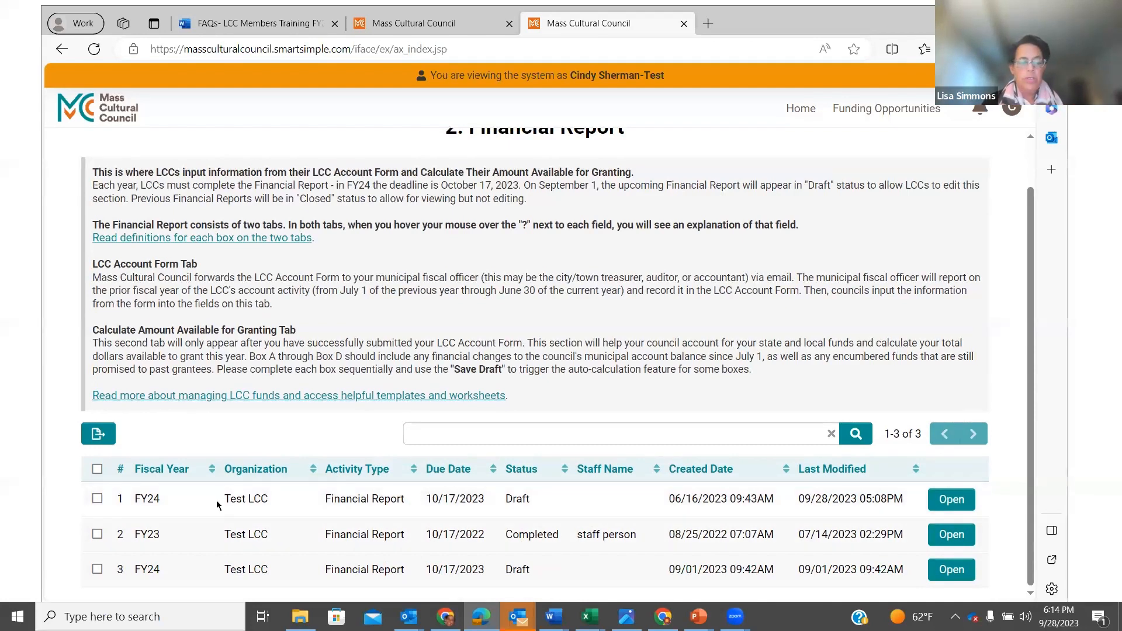
click(953, 500)
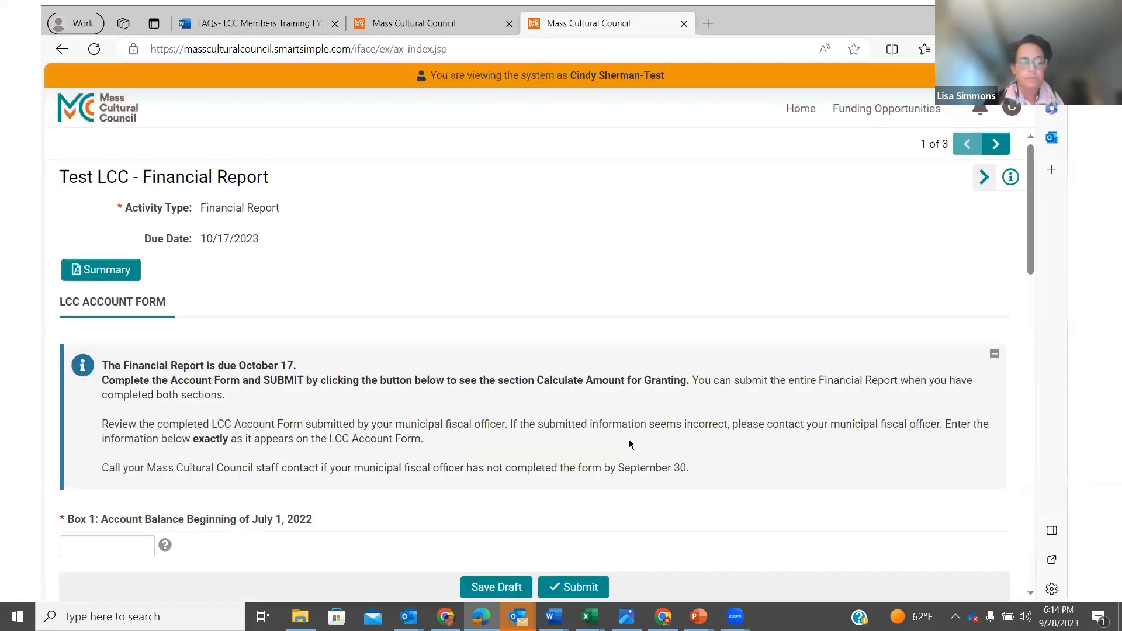
scroll(438, 404, down, 1)
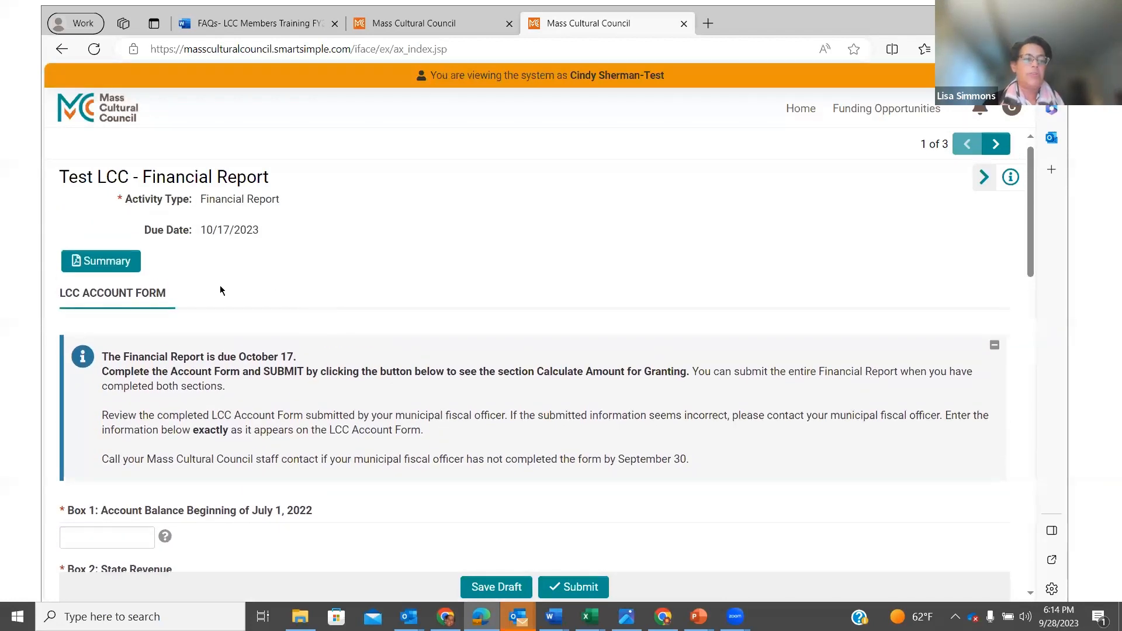
scroll(232, 309, down, 1)
scroll(232, 309, down, 2)
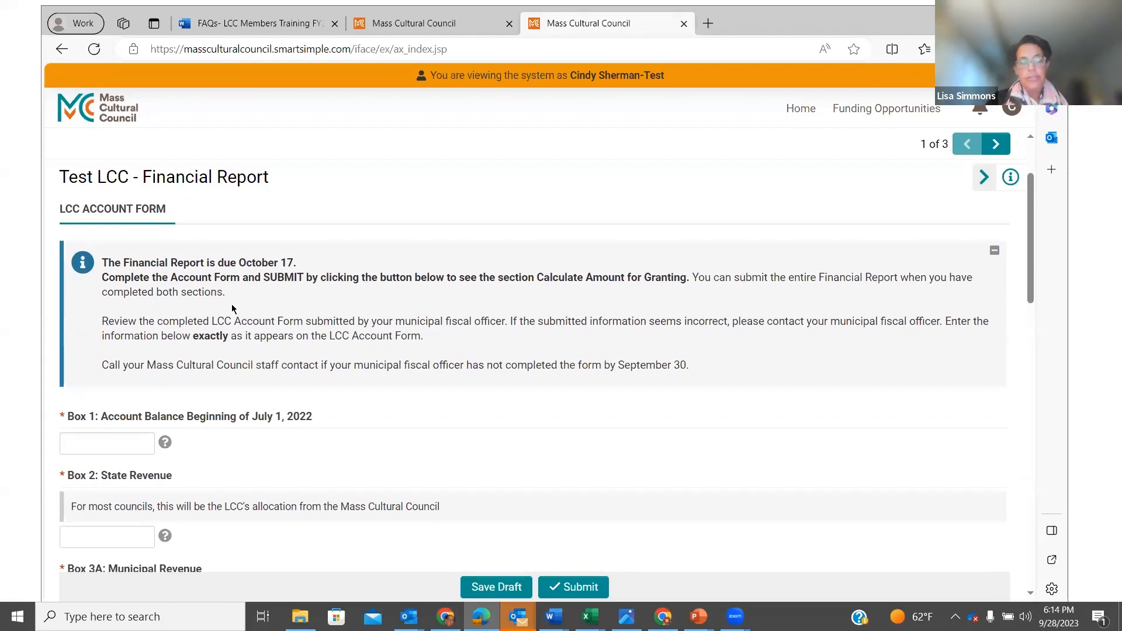
scroll(249, 322, down, 3)
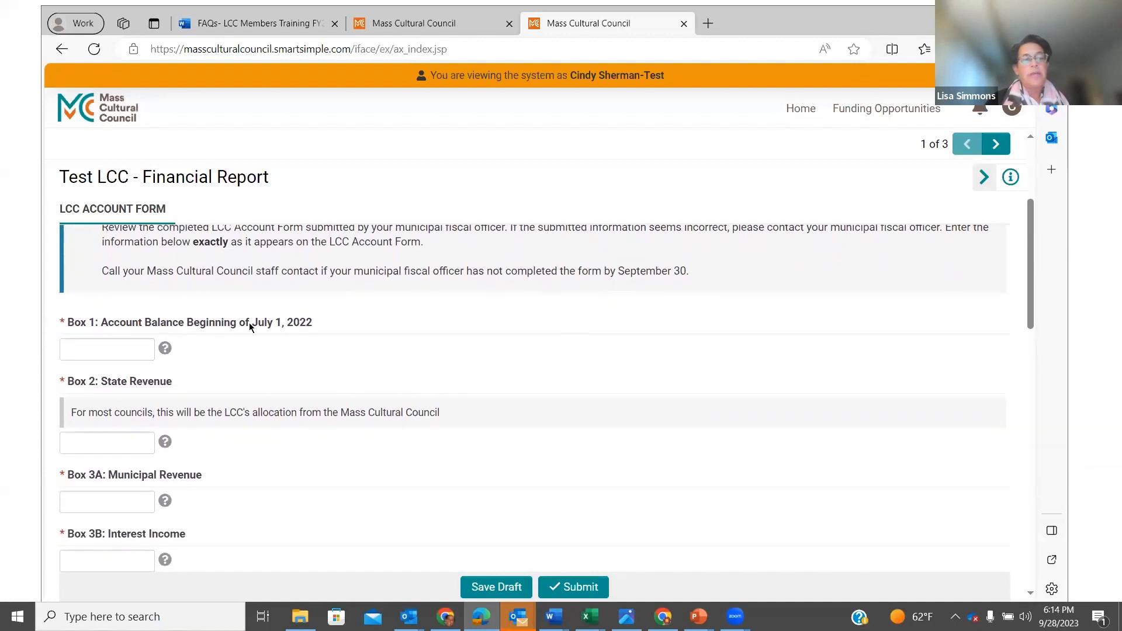
scroll(251, 326, down, 1)
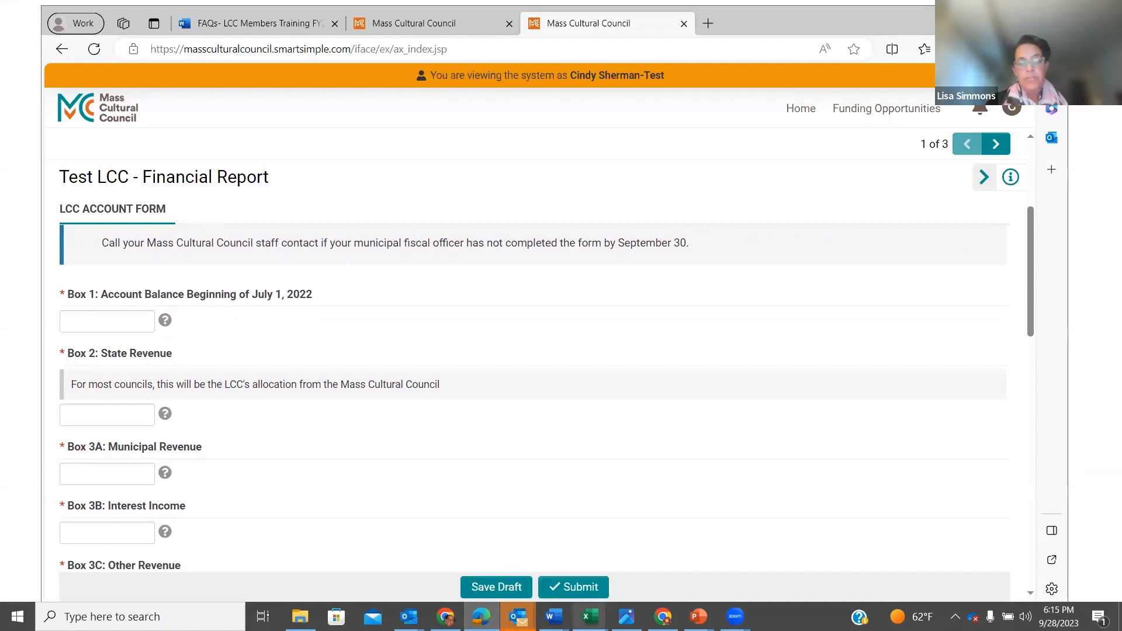
- Switch to the Aug_2023_LCC_Account_Form workbook in Excel and look over its Calculate Amount to Grant sheet
mouse_move(589, 617)
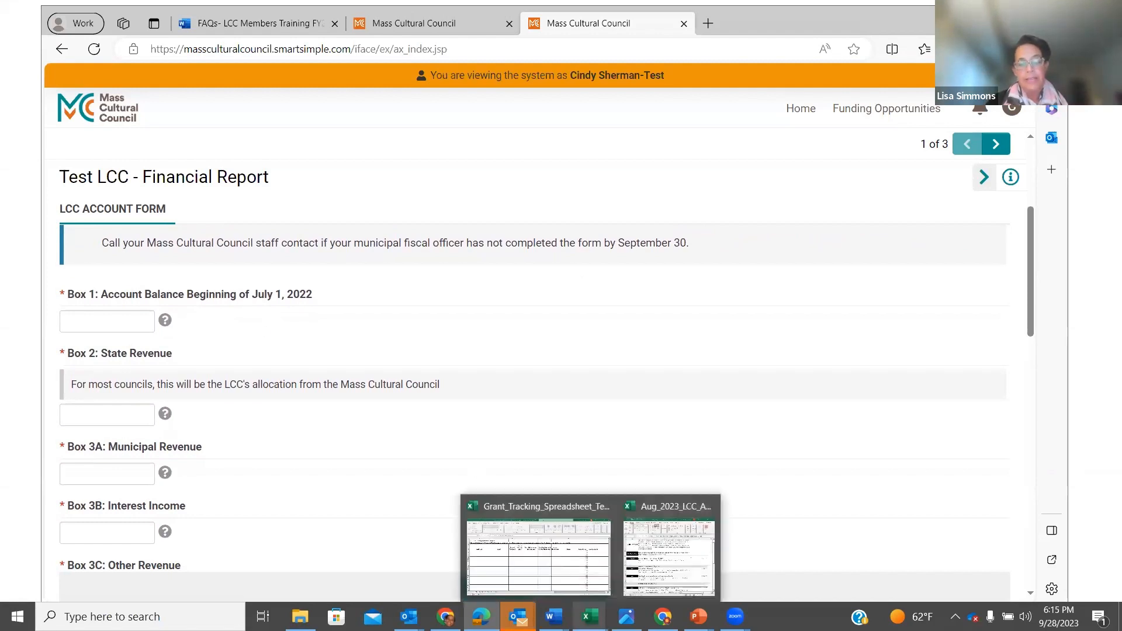
click(667, 588)
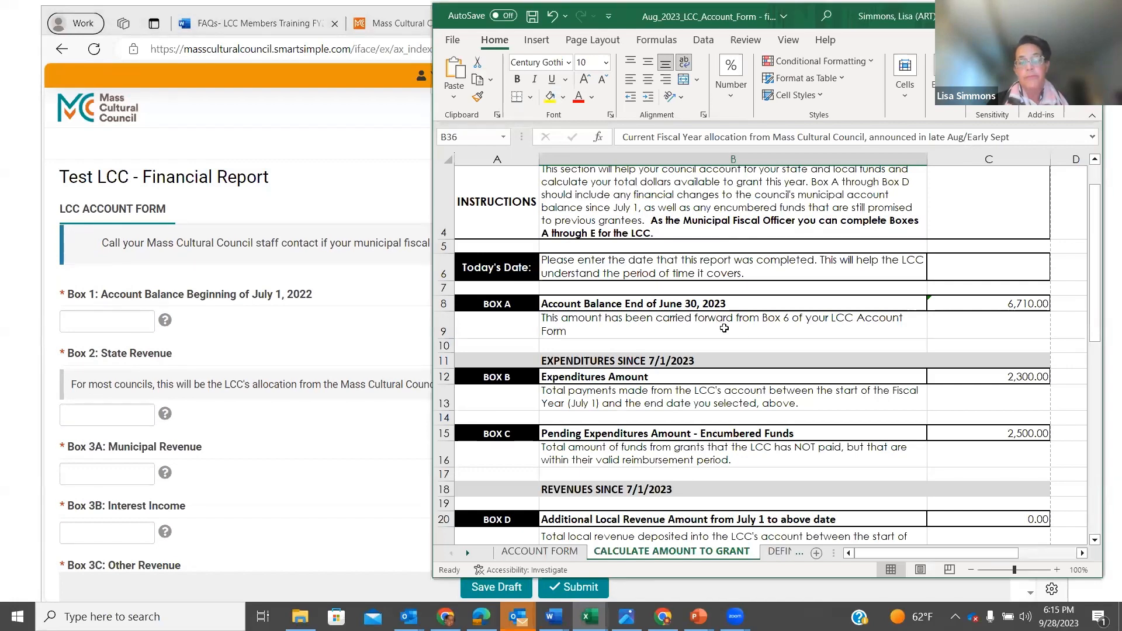
scroll(724, 328, up, 1)
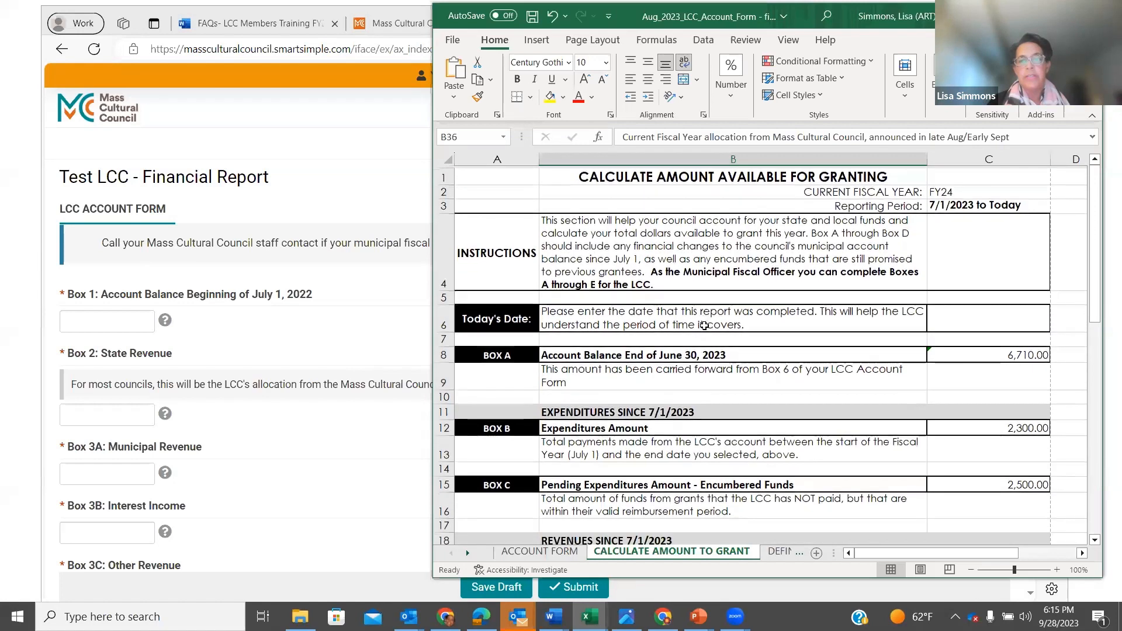
scroll(704, 326, down, 2)
scroll(704, 325, up, 3)
scroll(704, 326, down, 1)
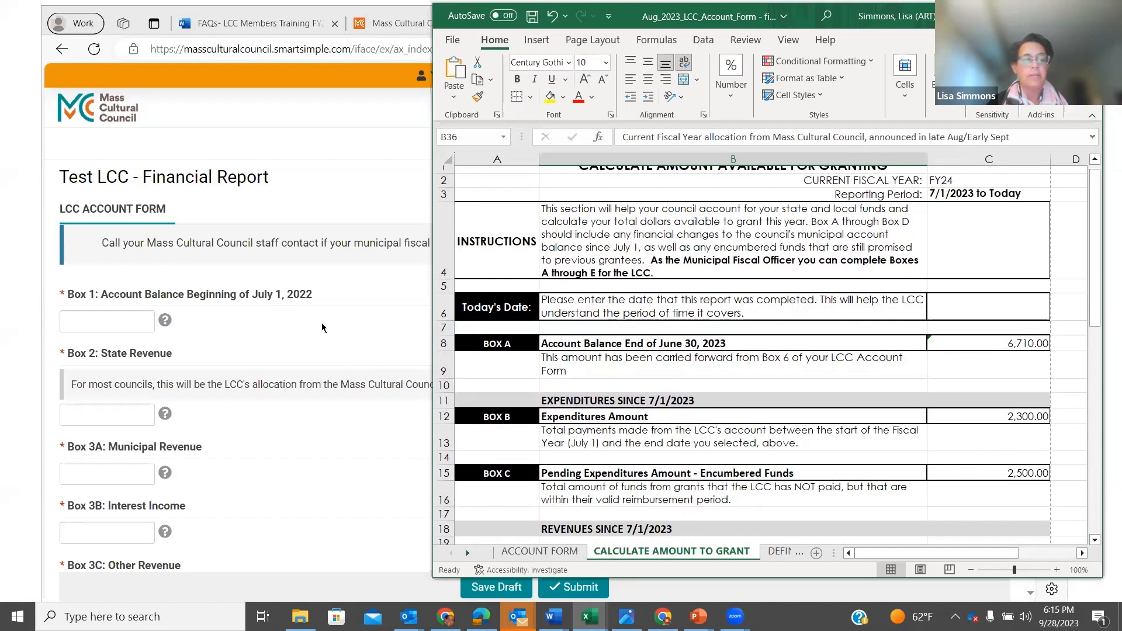
- Narrow the browser window to sit beside the Excel workbook, and show the beginning of the workbook's Account Form sheet
click(218, 346)
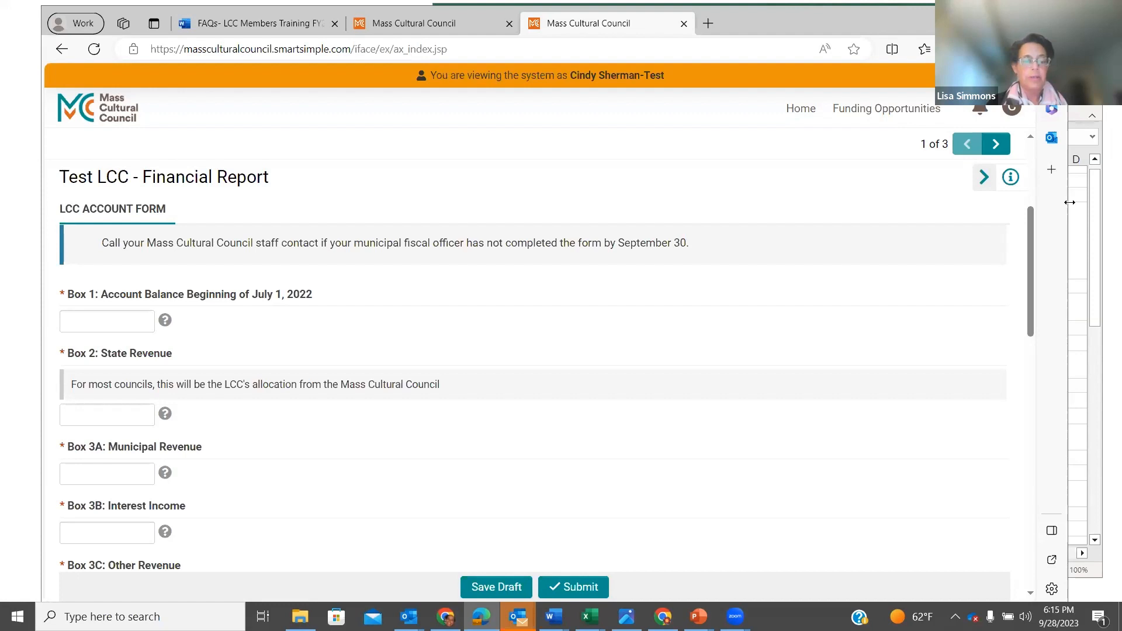
drag(1070, 202, 448, 248)
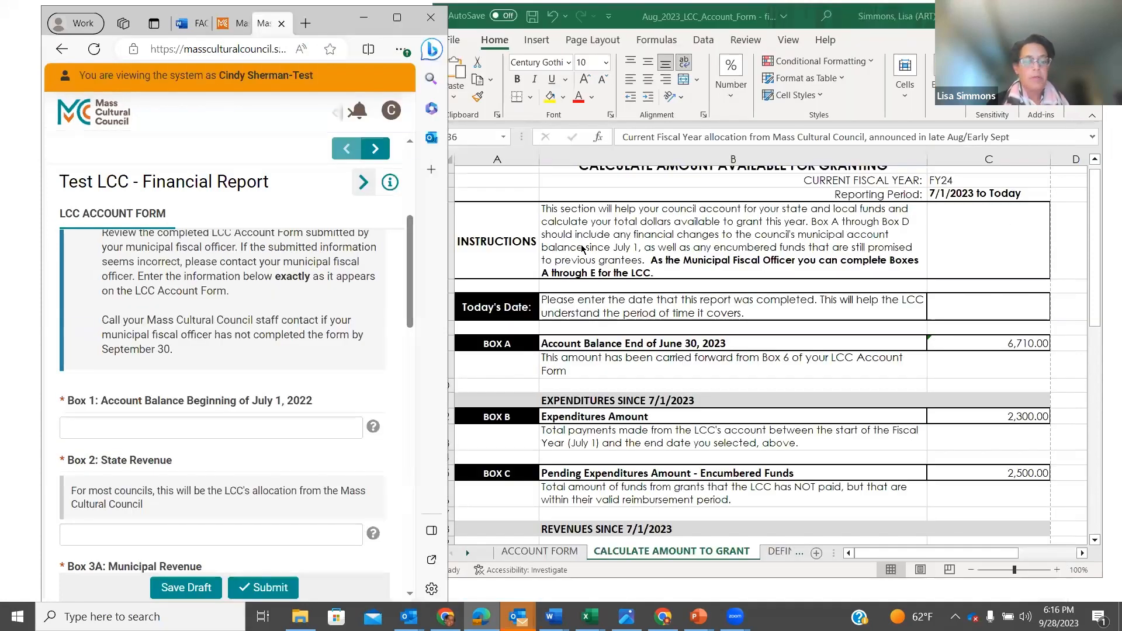
click(555, 551)
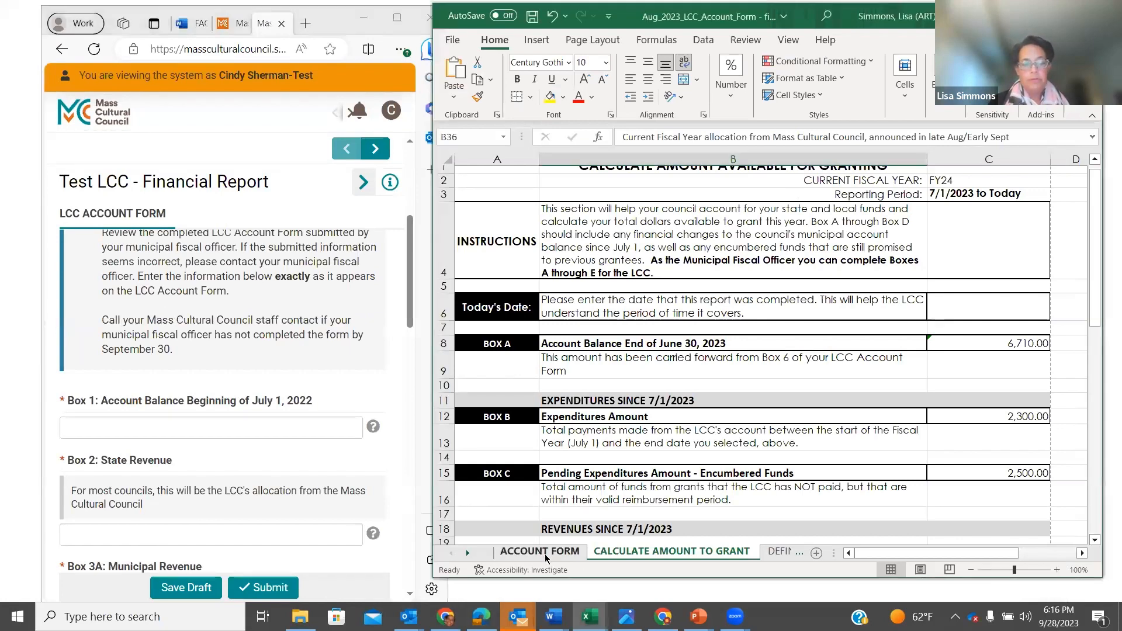
click(545, 556)
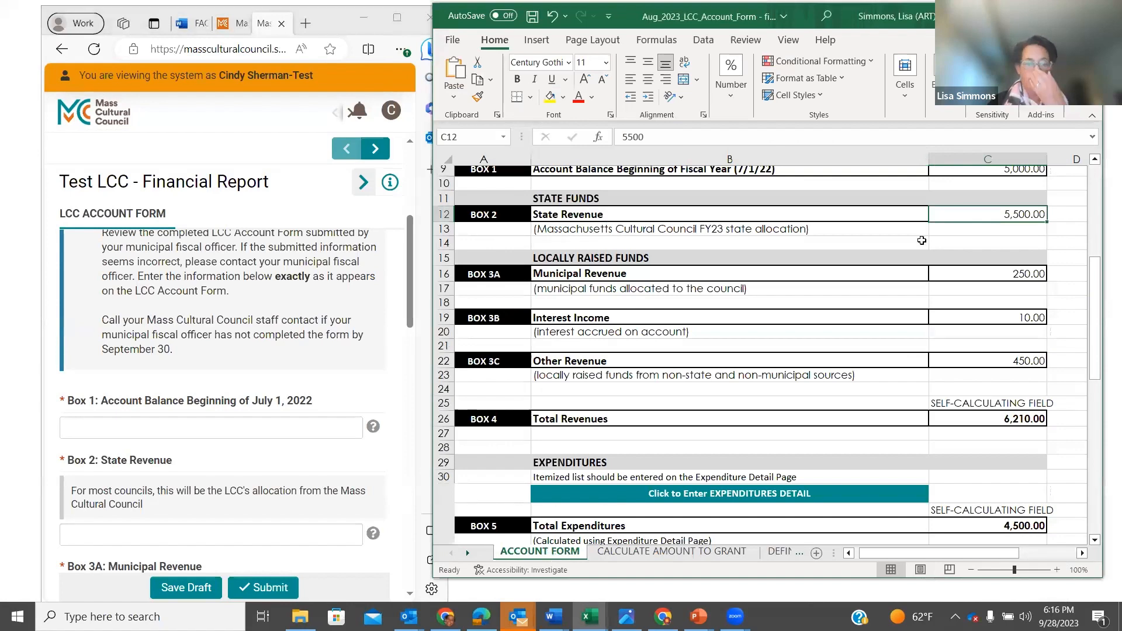
scroll(846, 240, up, 3)
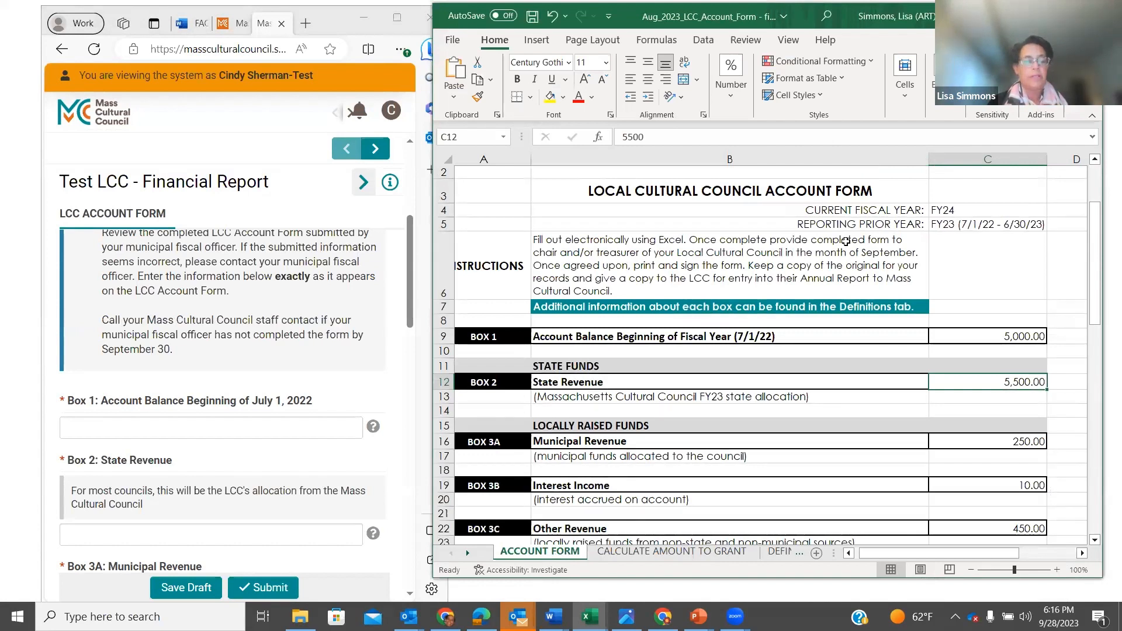
- In the web report, enter 5000 for Box 1: Account Balance and 5500 for Box 2: State Revenue
click(163, 426)
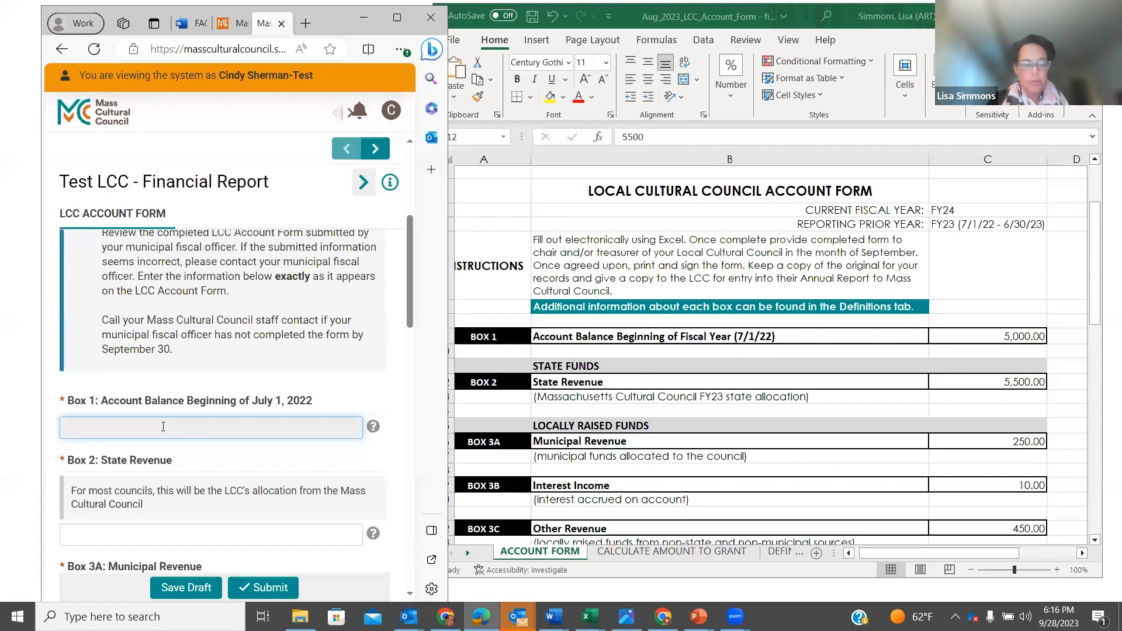
text(5000)
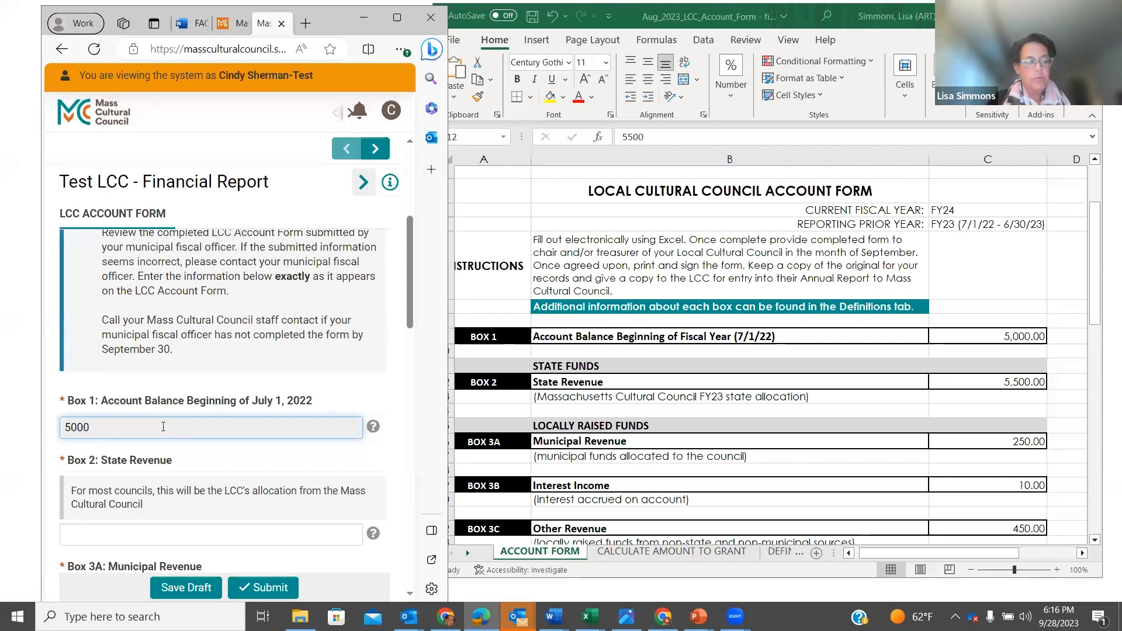
key(Tab)
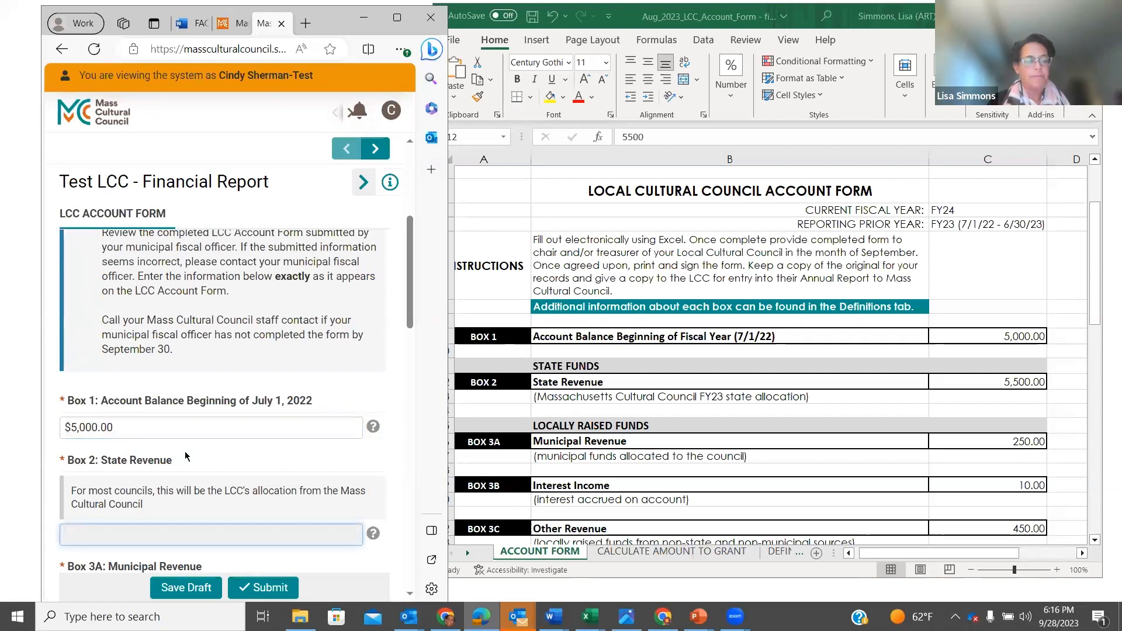
scroll(199, 459, down, 2)
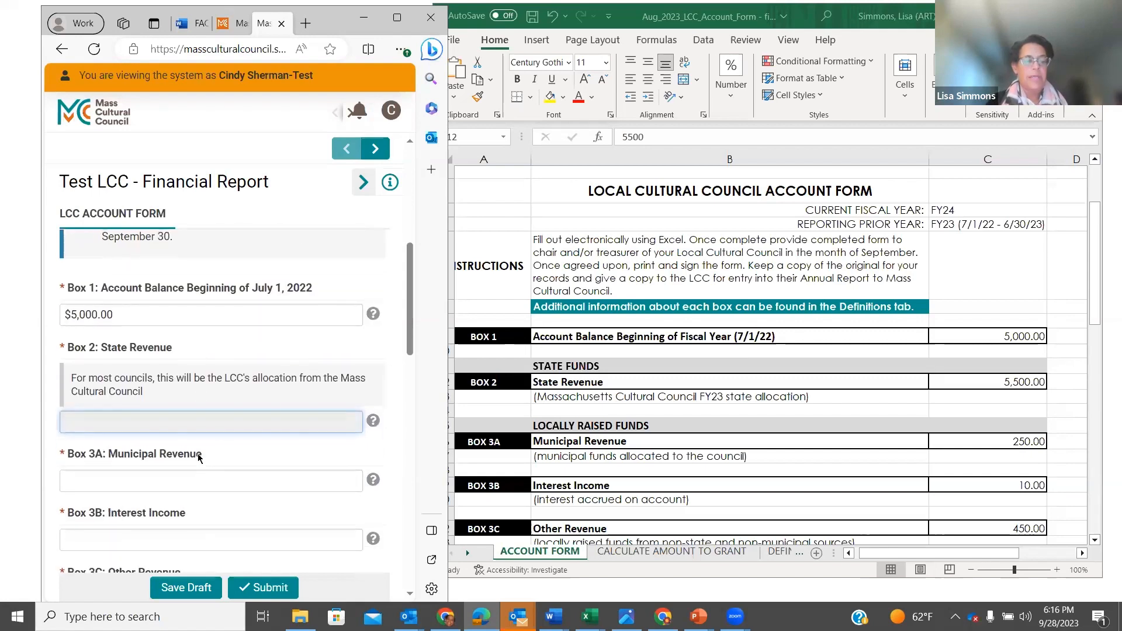
click(138, 423)
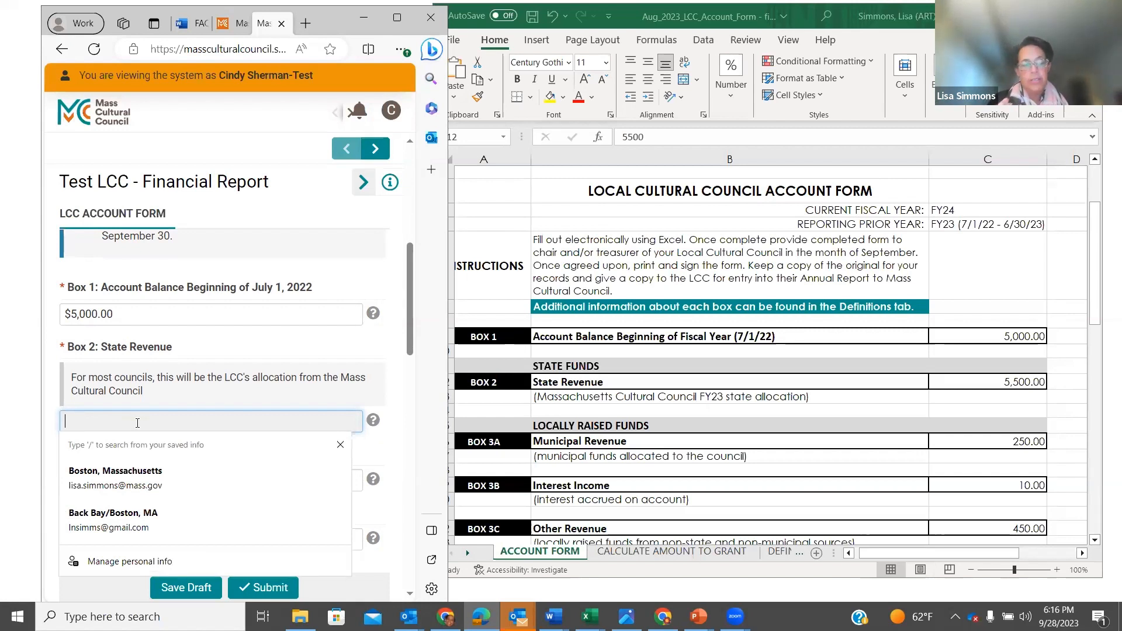
text(5500)
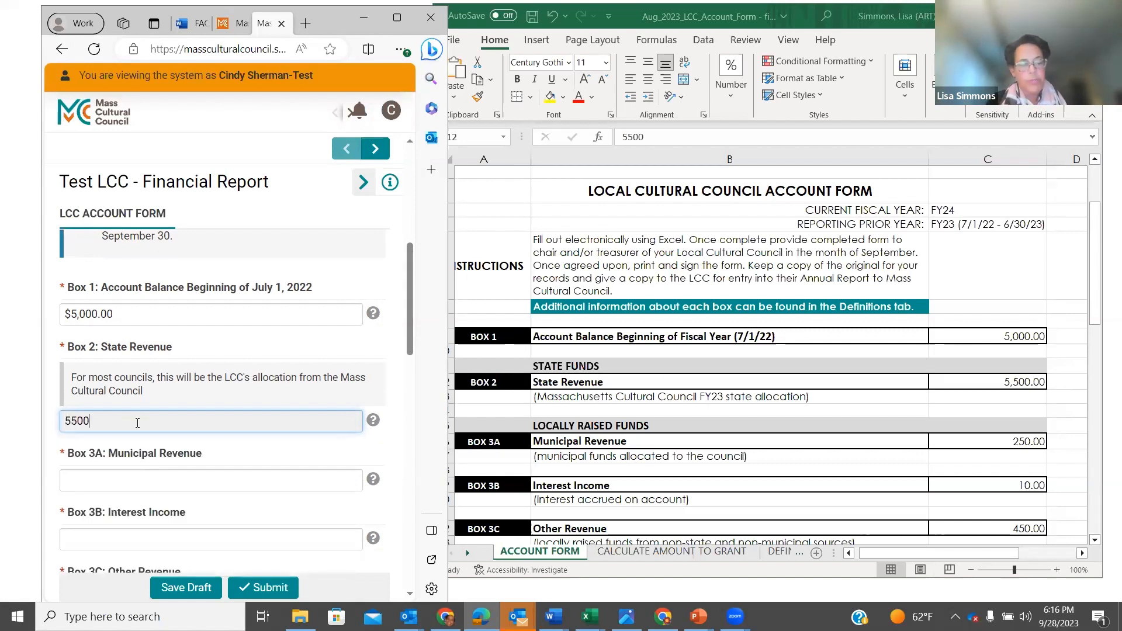
key(Tab)
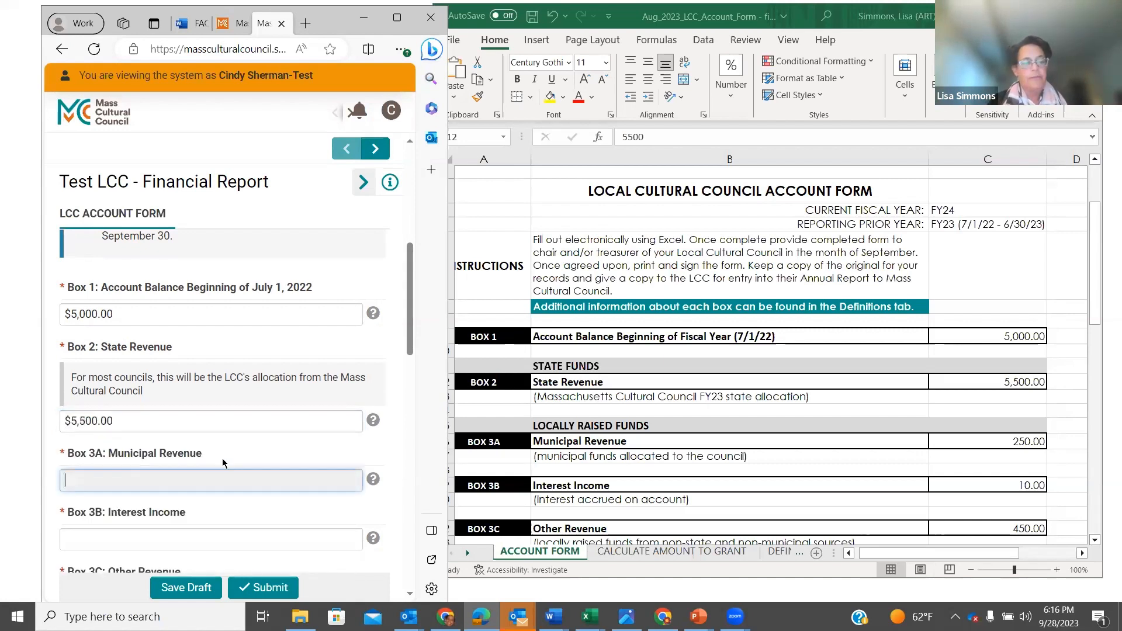
- Fill in Box 3A: Municipal Revenue with 250 and Box 3B: Interest Income with 10, matching the workbook
scroll(224, 465, down, 2)
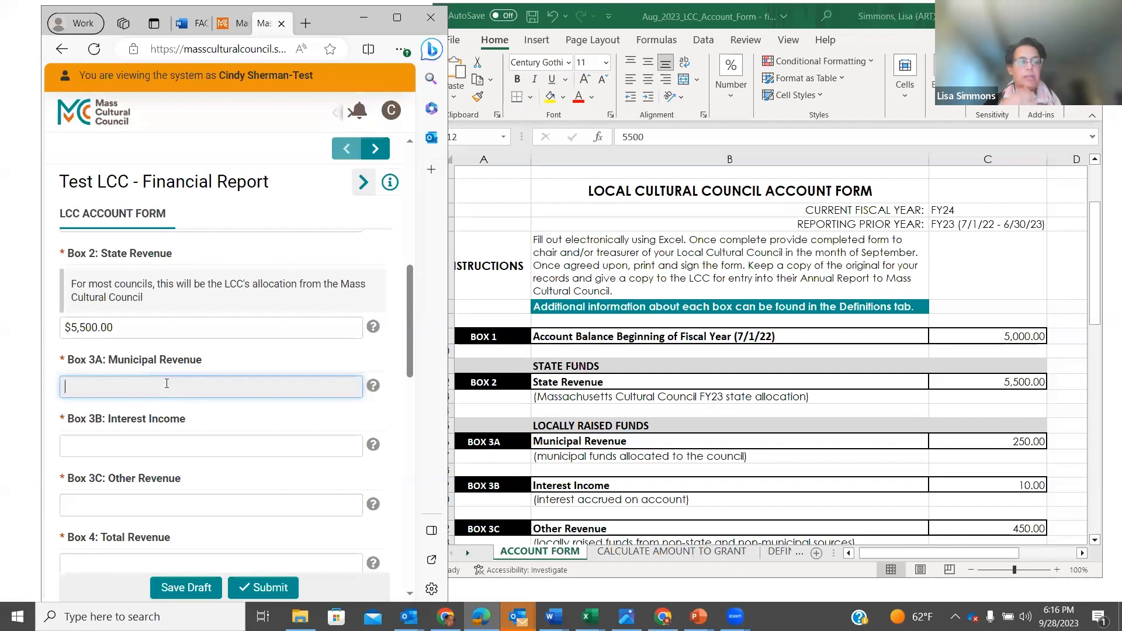
text(250)
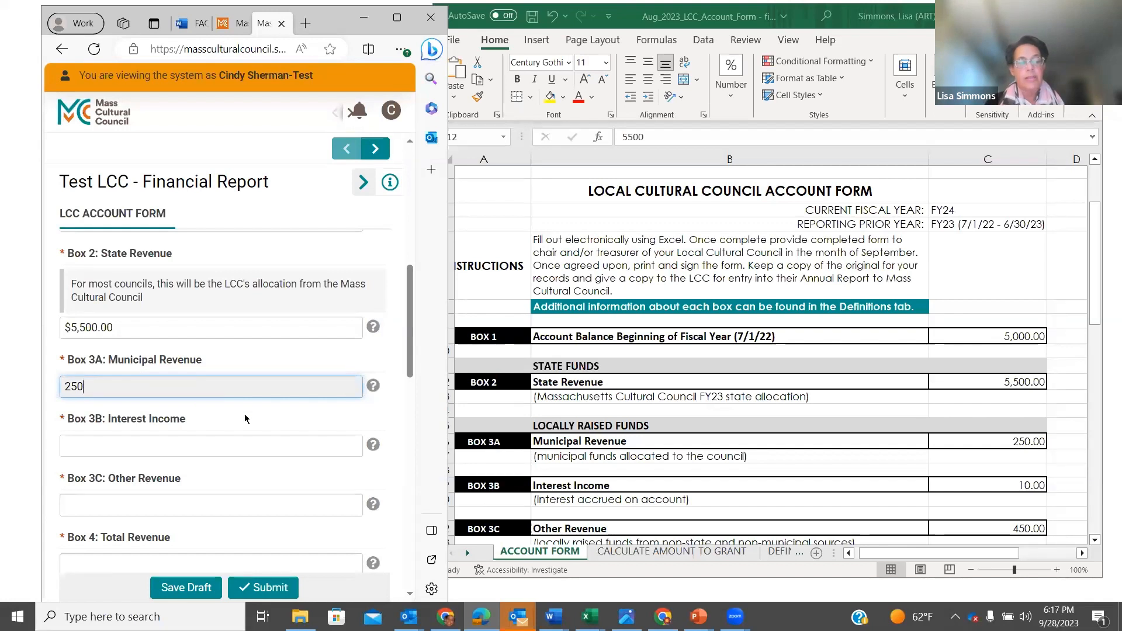
key(Tab)
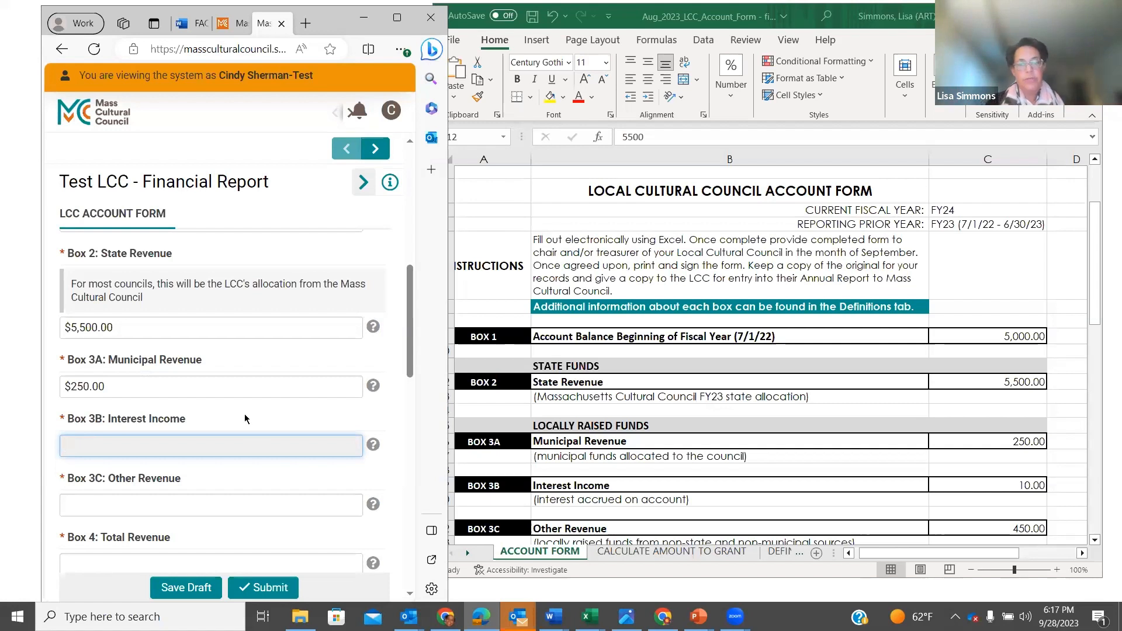
scroll(962, 369, down, 2)
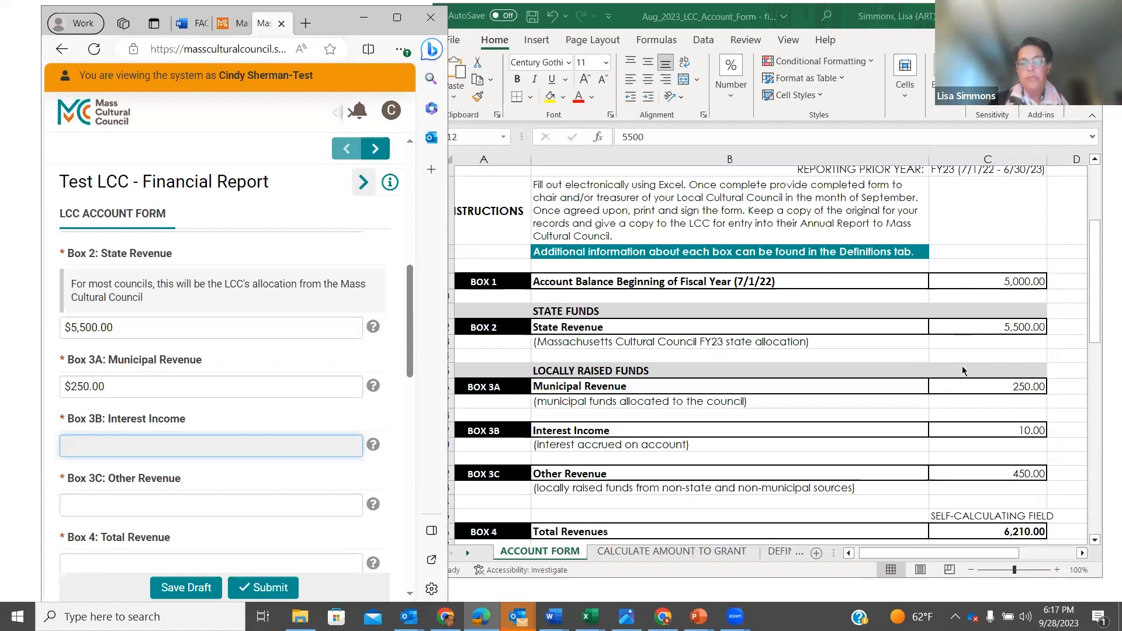
scroll(963, 371, down, 2)
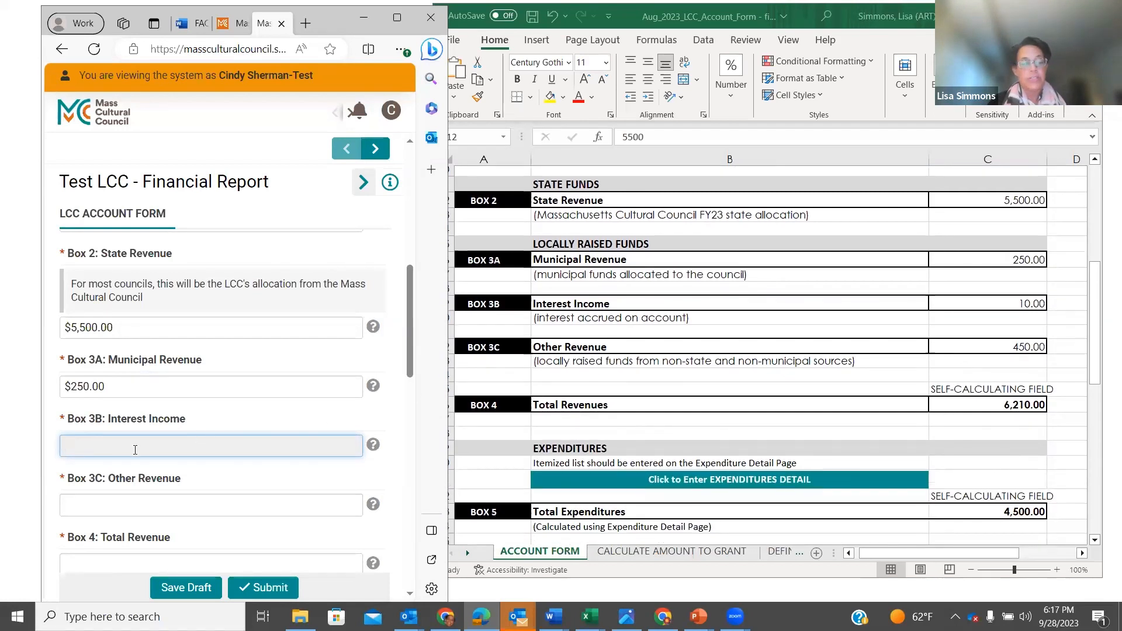
text(10)
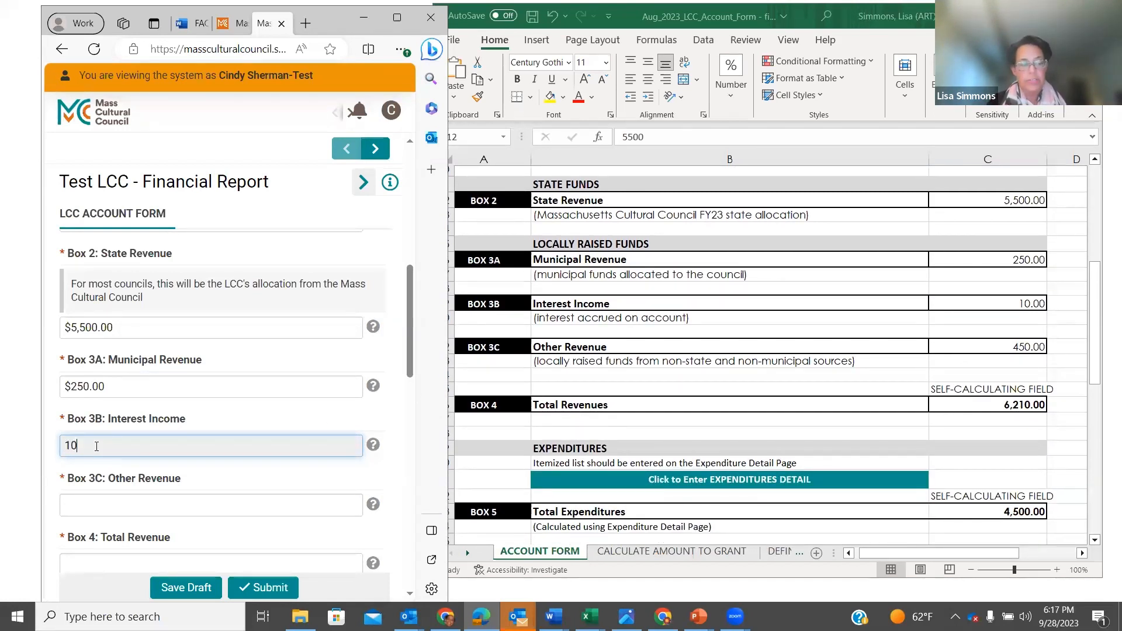
- Enter 450 for Box 3C: Other Revenue and move on to Box 4: Total Revenue
click(139, 506)
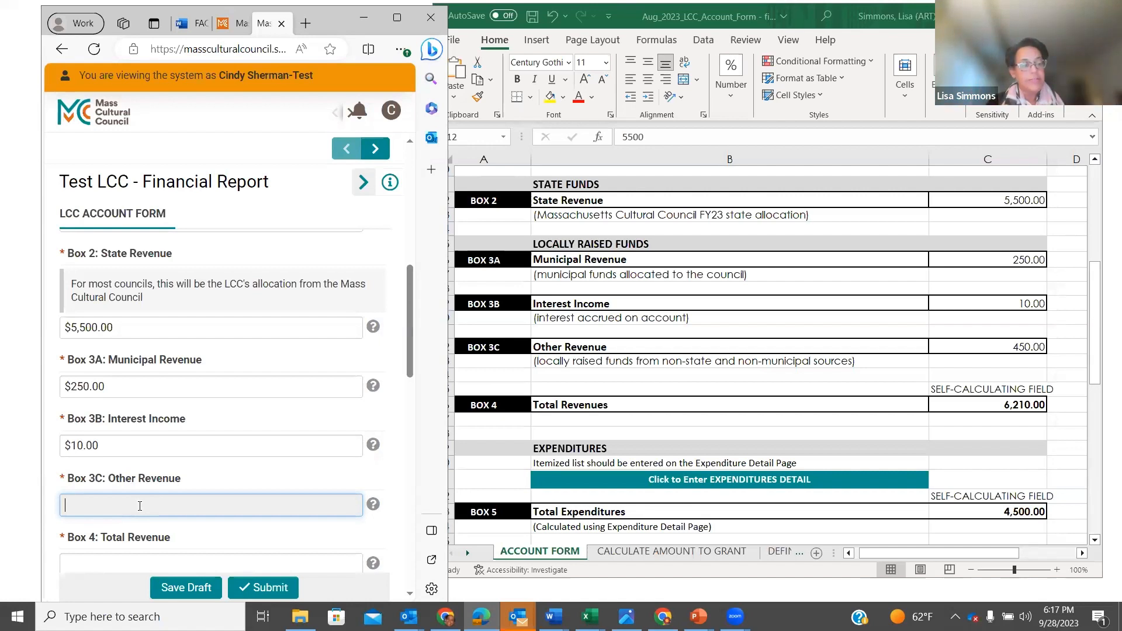
text(450)
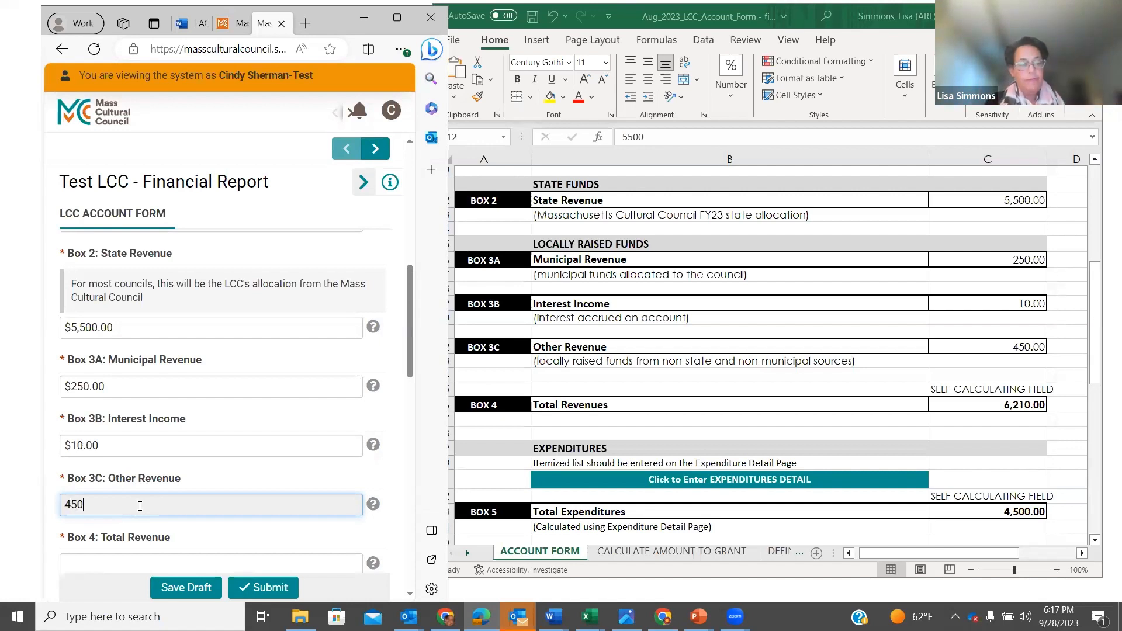
scroll(269, 526, down, 1)
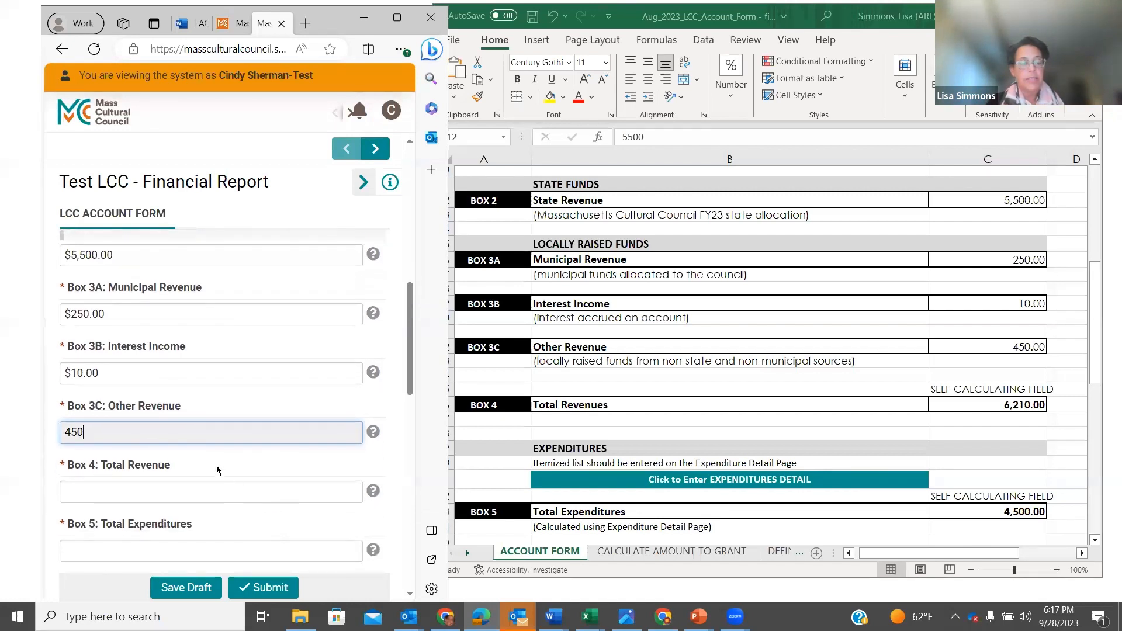
key(Tab)
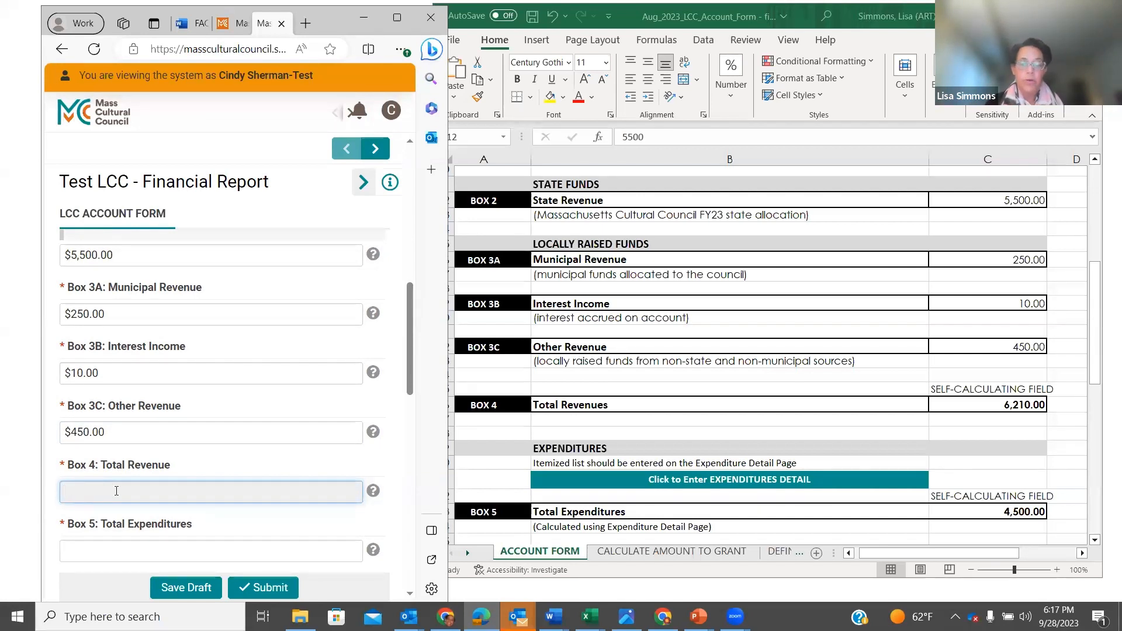
- Fill in Box 4: Total Revenue with 6210 and Box 5: Total Expenditures with 4500, matching the workbook
text(6210)
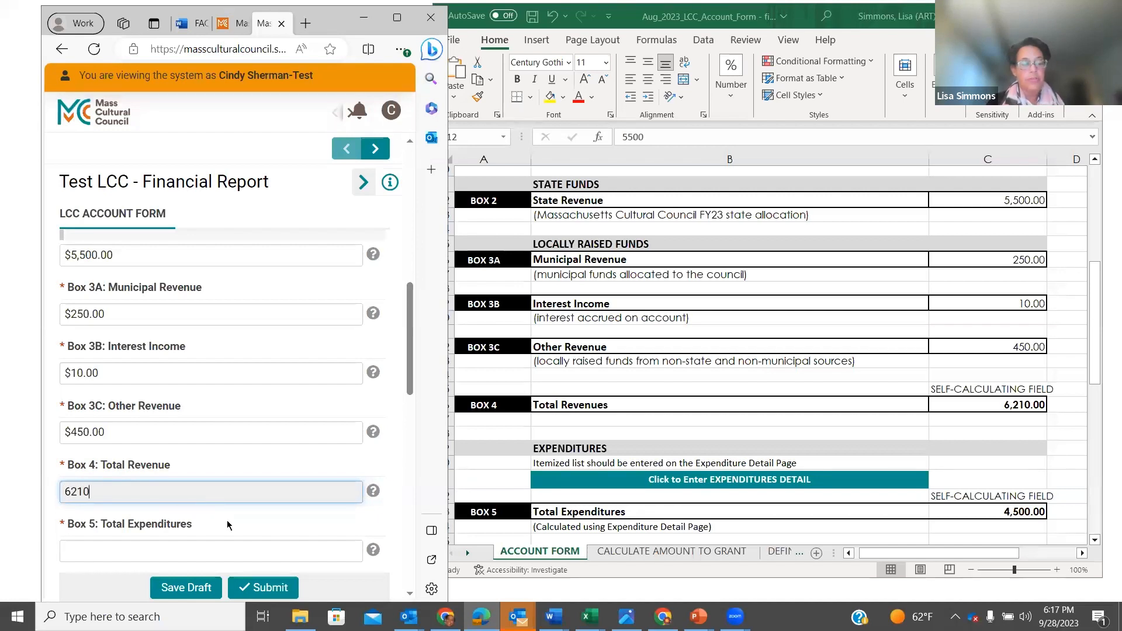
key(Tab)
scroll(257, 514, down, 2)
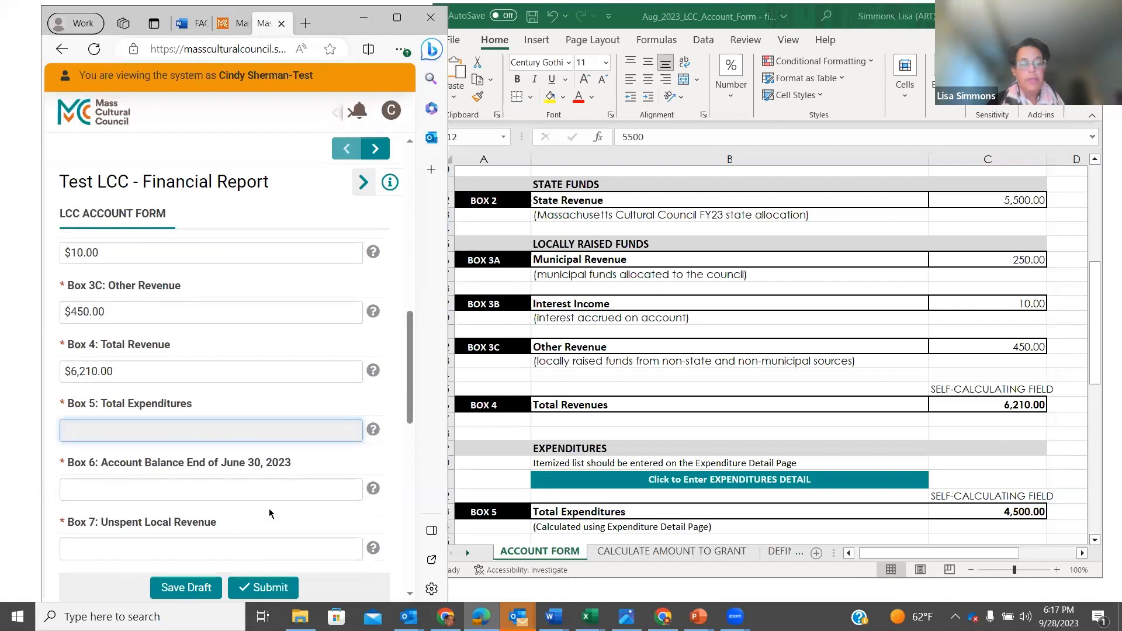
scroll(938, 440, down, 6)
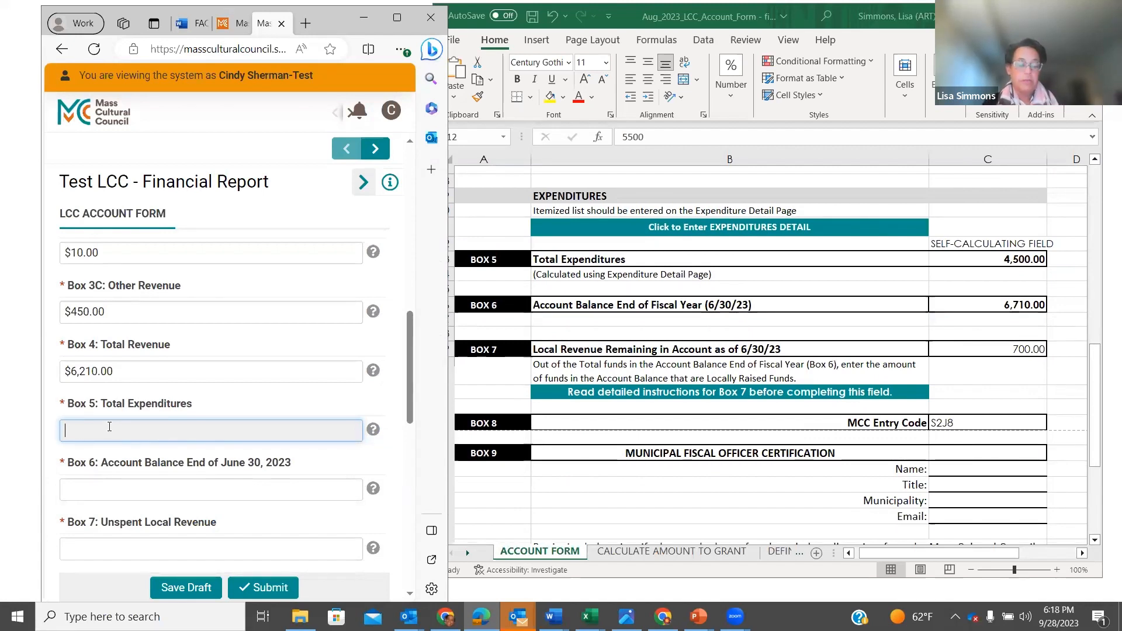
text(4500)
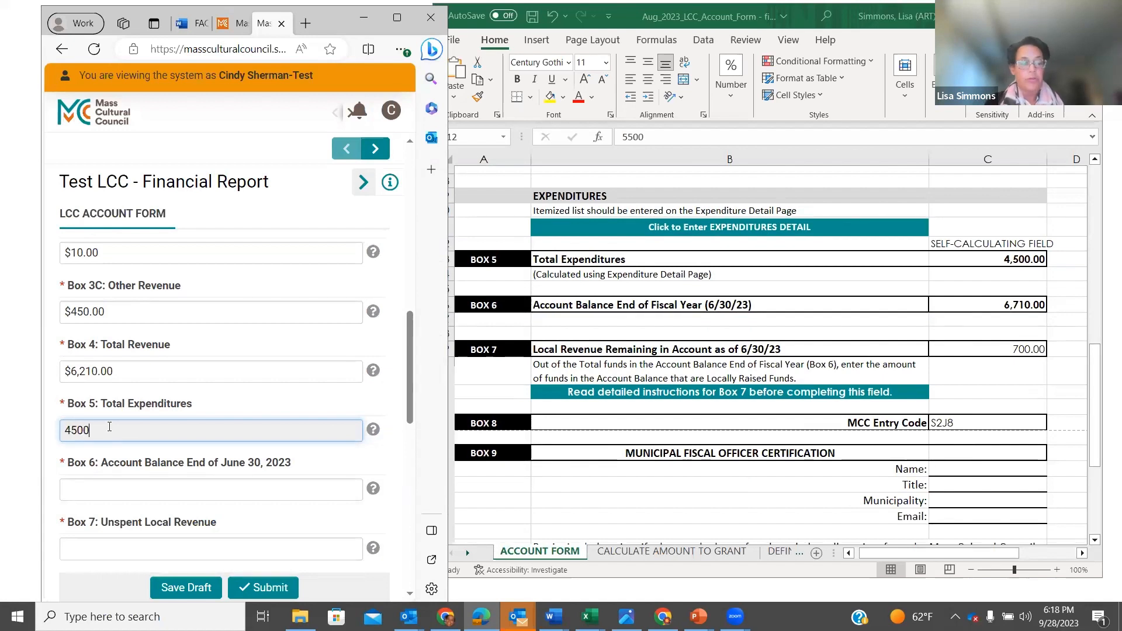
key(Tab)
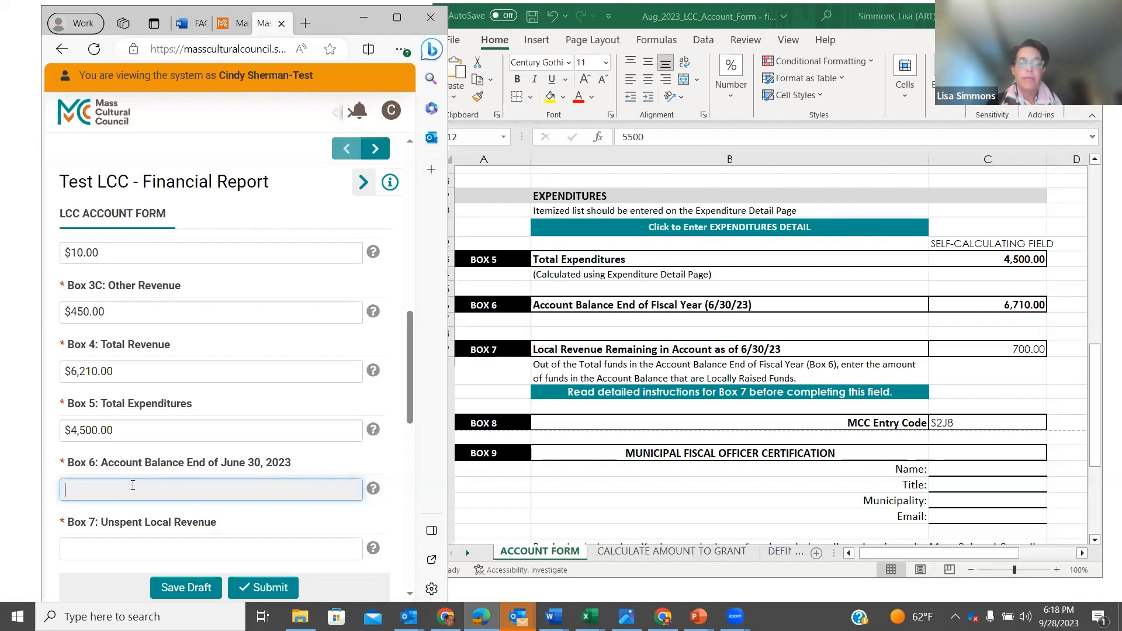
- Enter 6710 for Box 6: Account Balance End of June 30, 2023, and consult the help notes beside Boxes 4 to 6
text(6710)
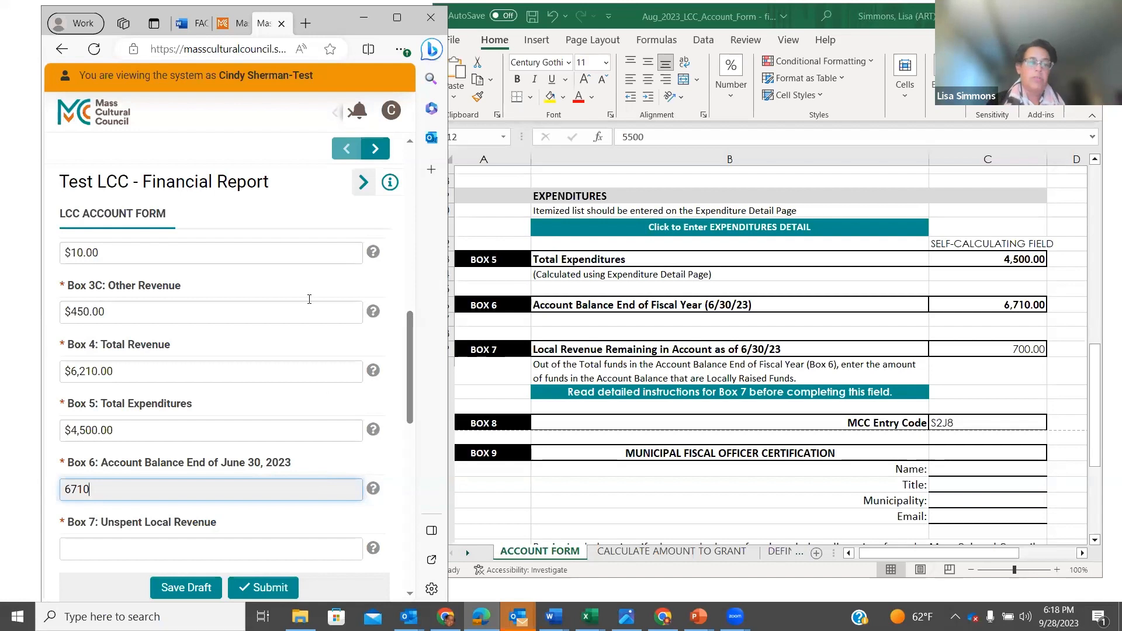
mouse_move(375, 490)
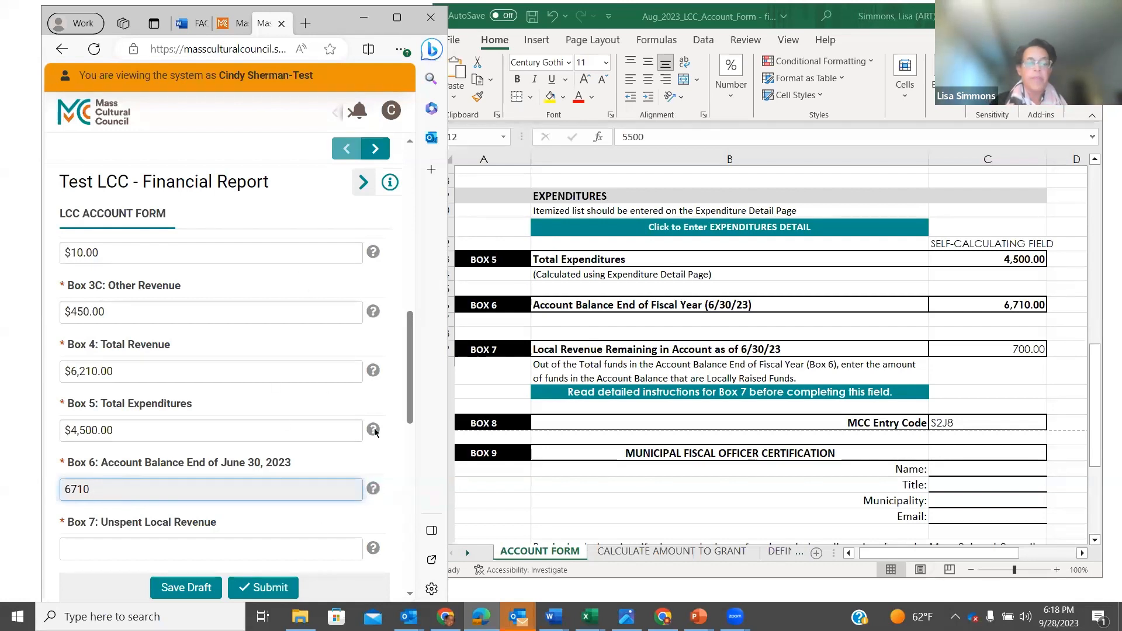
mouse_move(376, 430)
mouse_move(372, 374)
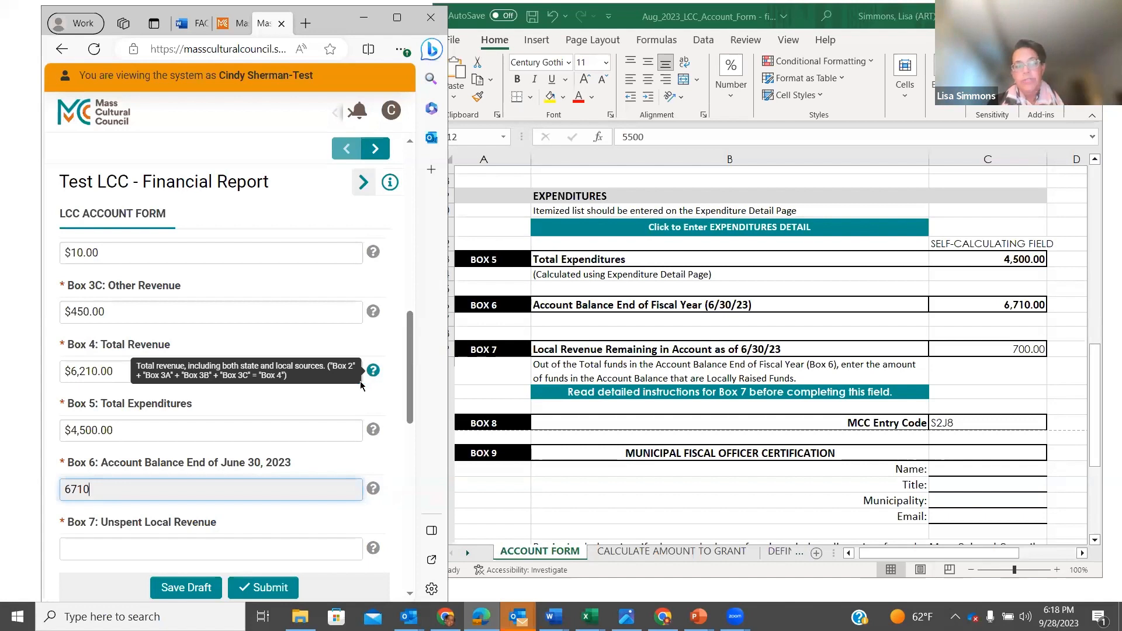
scroll(330, 410, down, 1)
scroll(330, 414, down, 1)
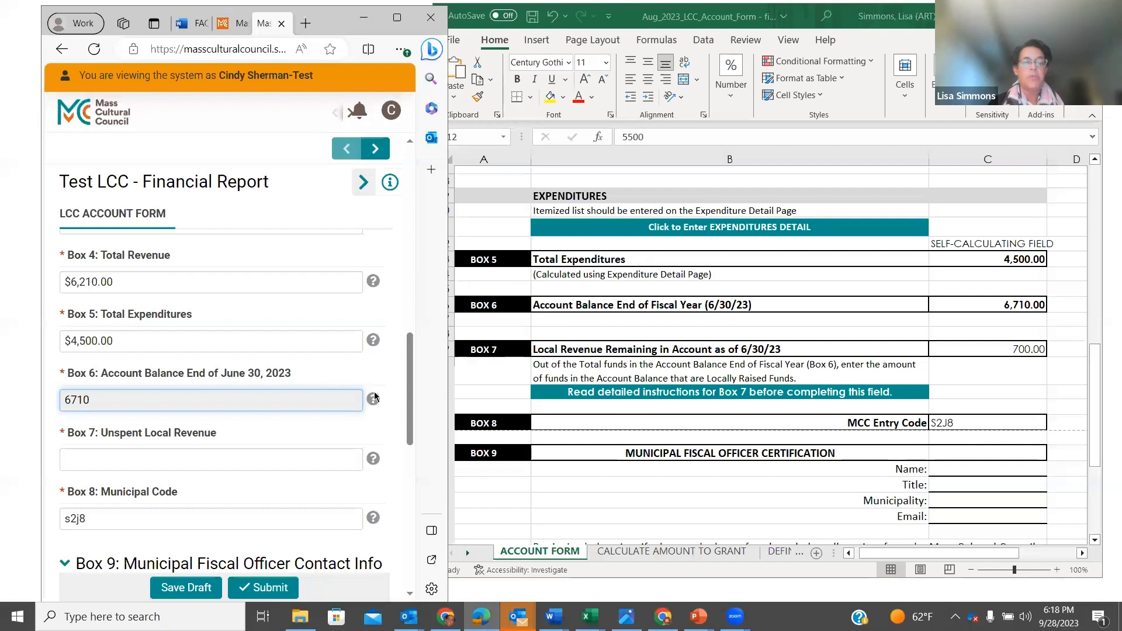
mouse_move(374, 401)
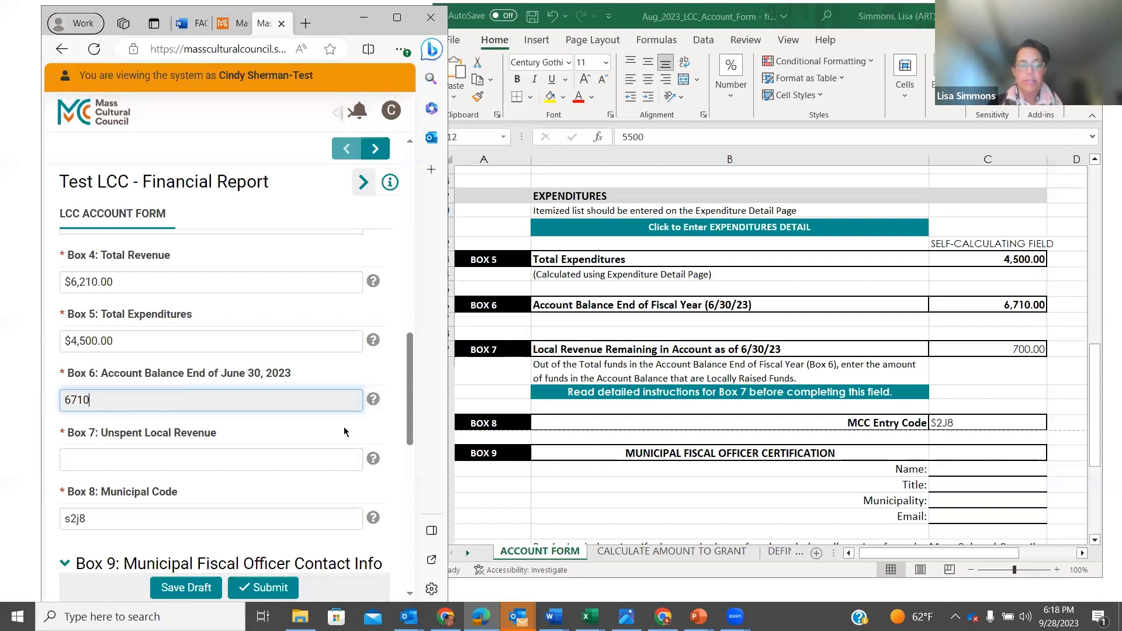
key(Tab)
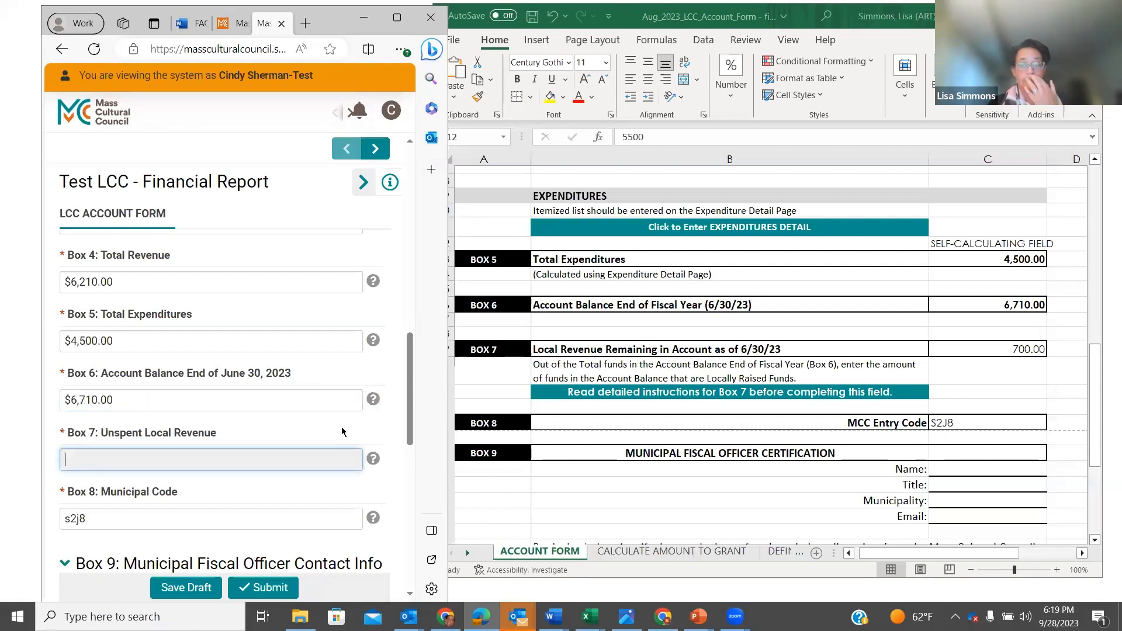
- Enter 700 for Box 7: Unspent Local Revenue and move on to Box 8: Municipal Code
scroll(282, 461, down, 2)
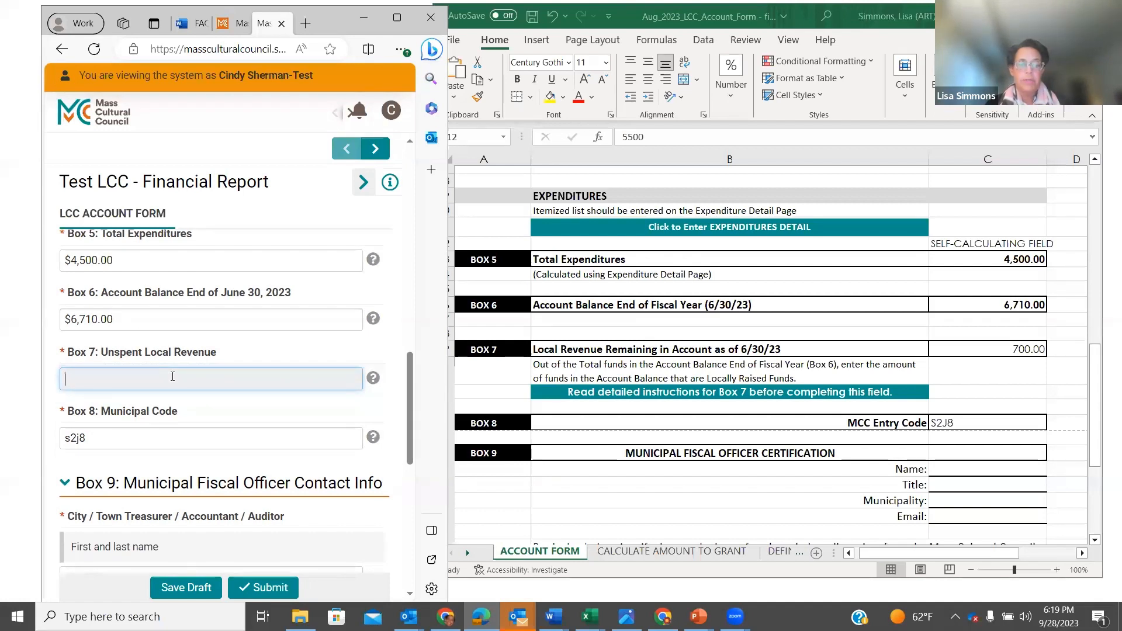
text(700)
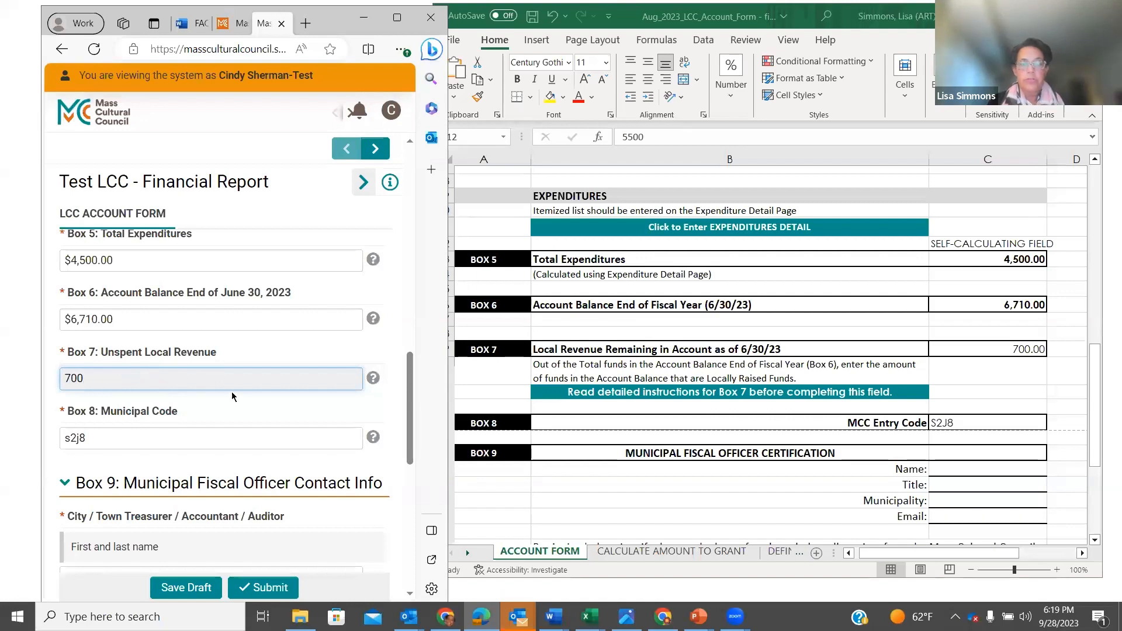
key(Tab)
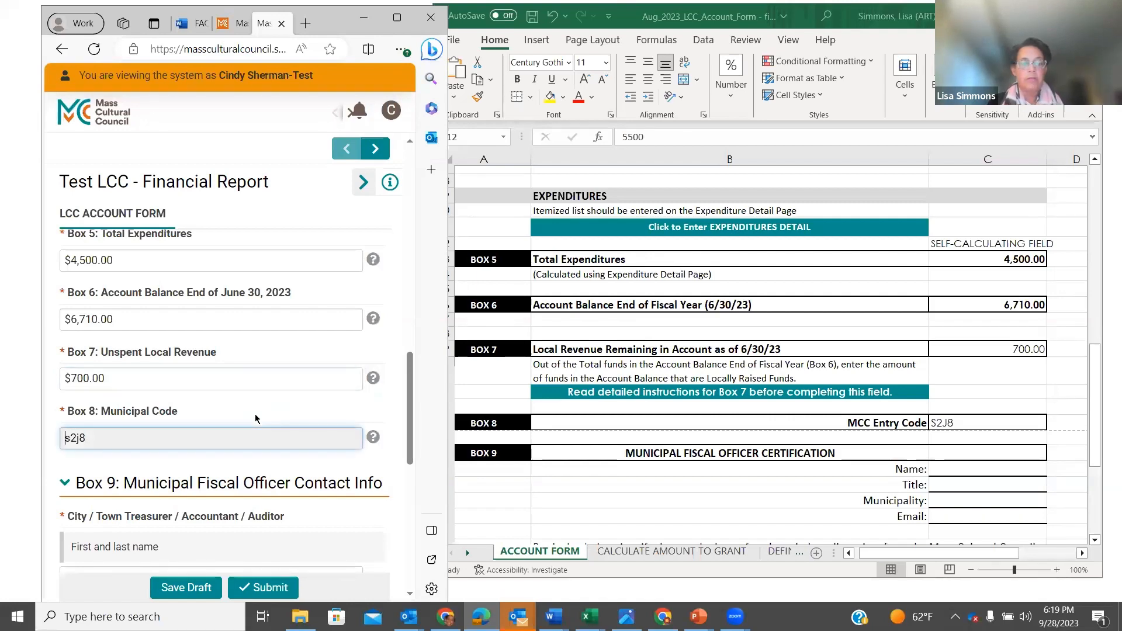
- Review the Box 9 fiscal officer contact info, acknowledgement, council representative and confirmation email fields alongside the workbook's certification sections
scroll(270, 438, down, 3)
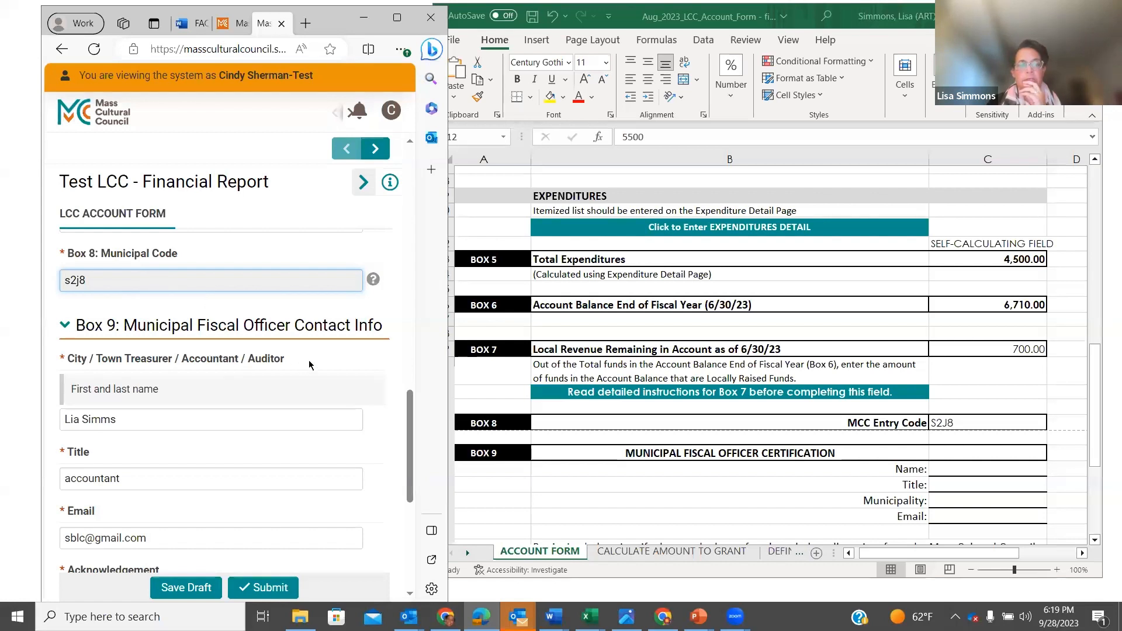
key(Tab)
scroll(297, 408, down, 2)
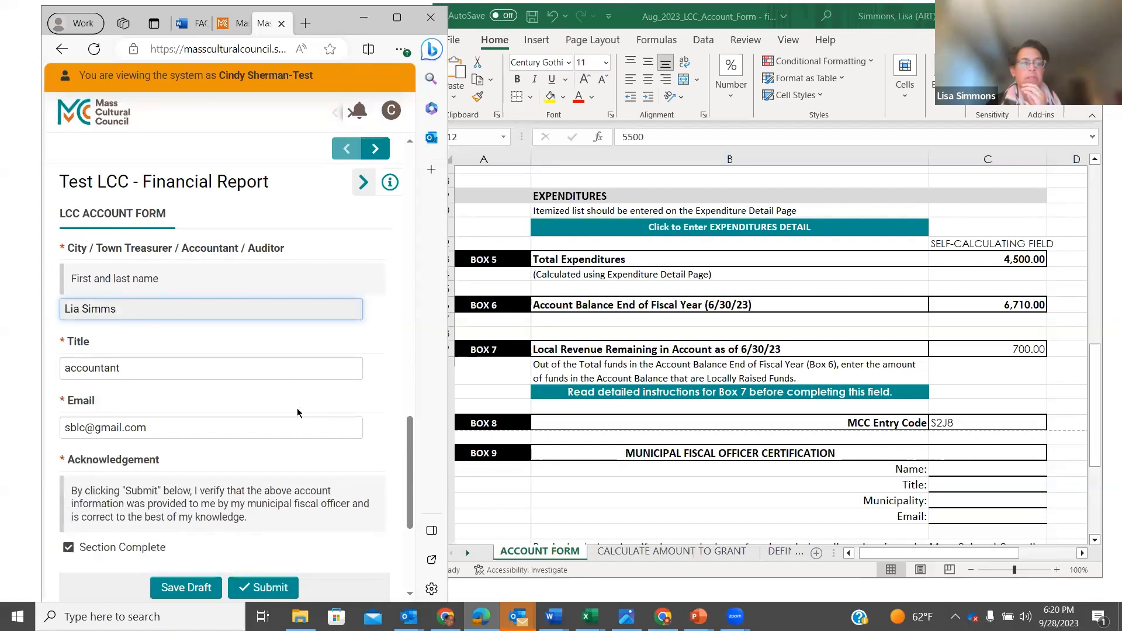
scroll(297, 409, up, 1)
scroll(297, 413, down, 1)
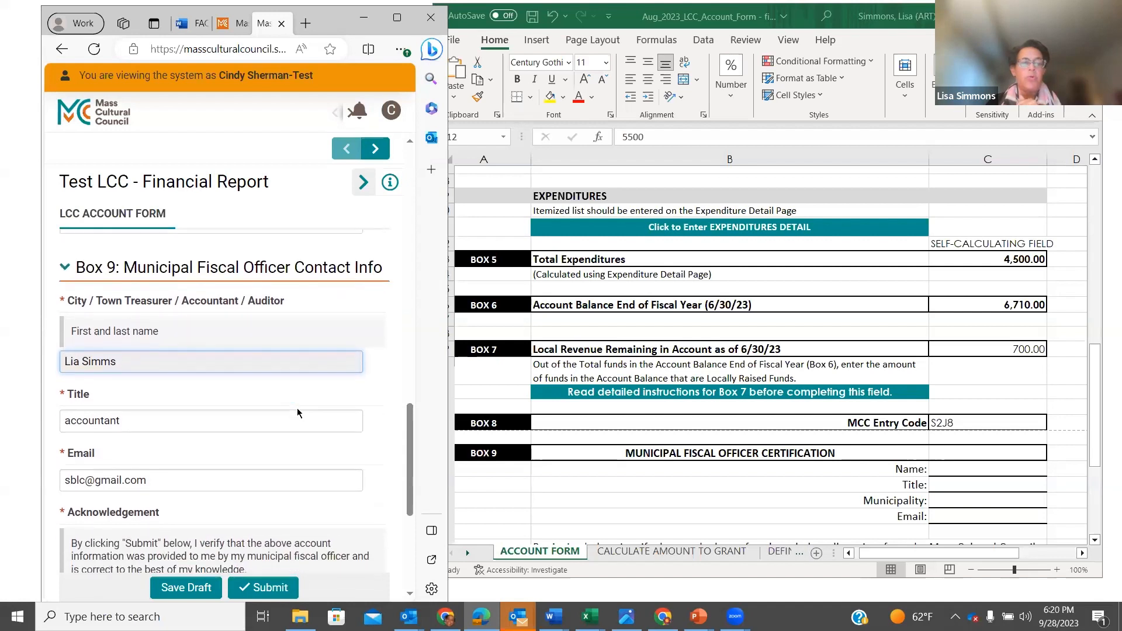
scroll(297, 413, down, 1)
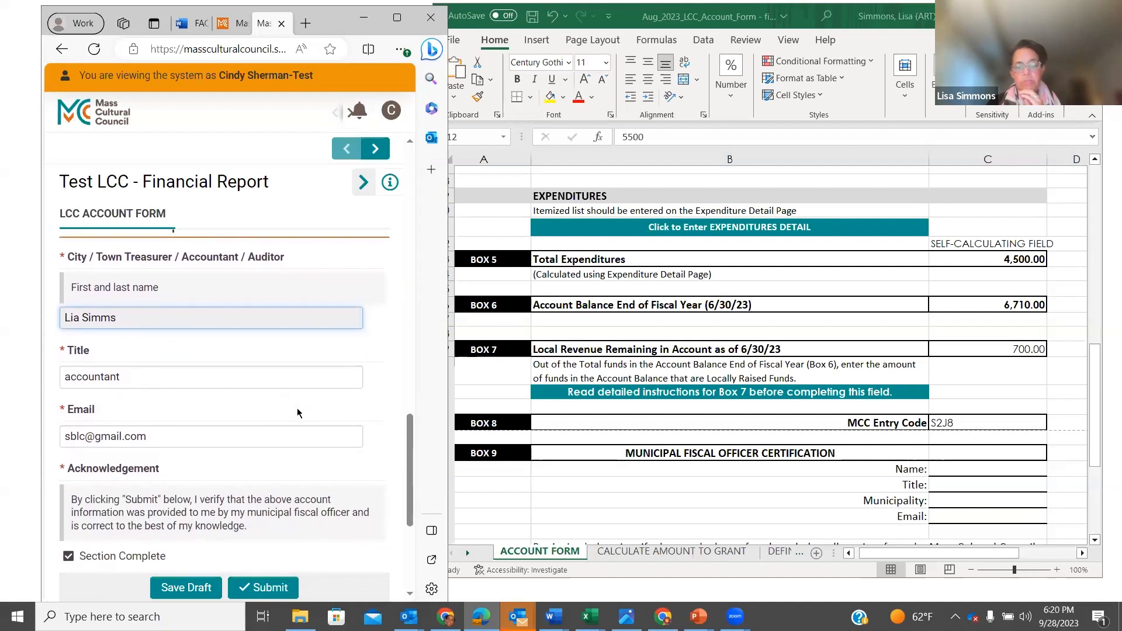
scroll(297, 413, down, 1)
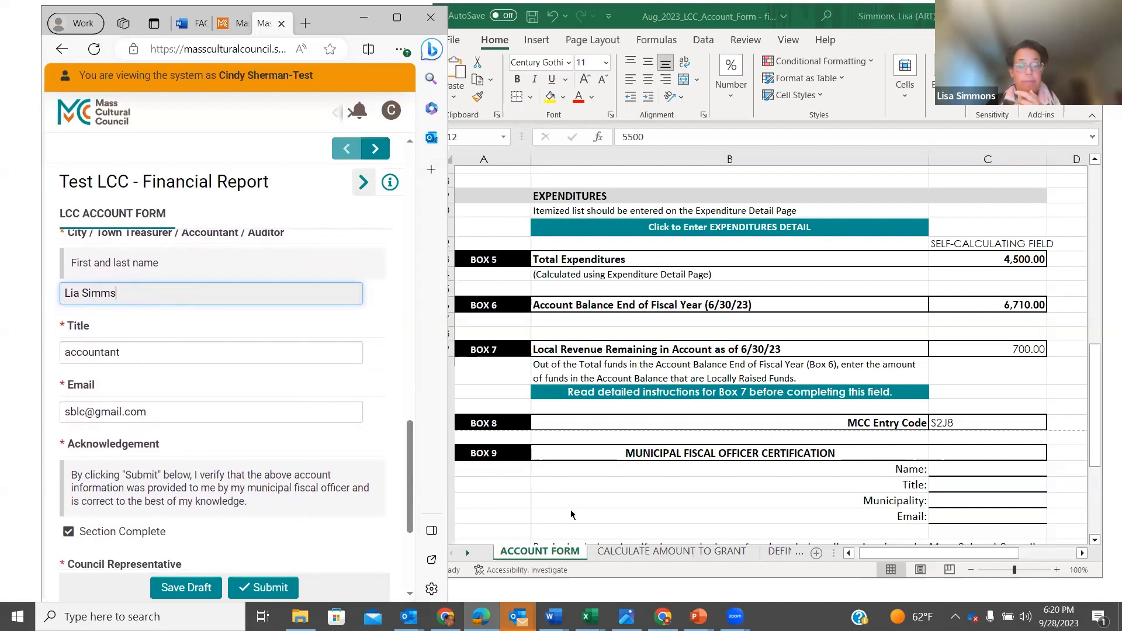
scroll(577, 512, down, 5)
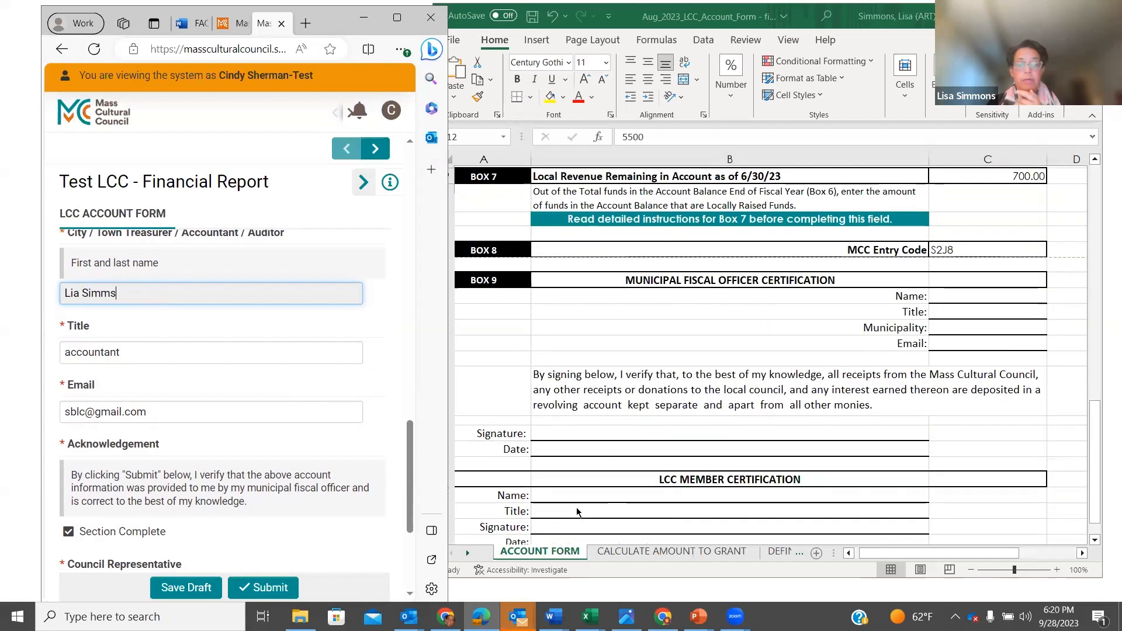
scroll(576, 512, down, 1)
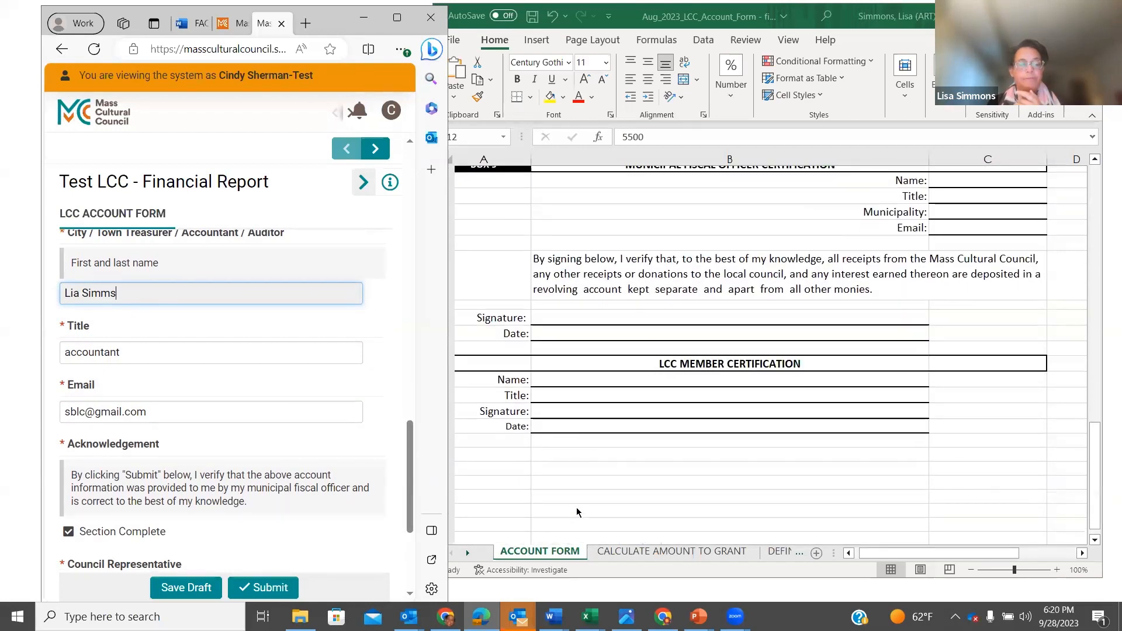
scroll(576, 512, up, 1)
click(144, 352)
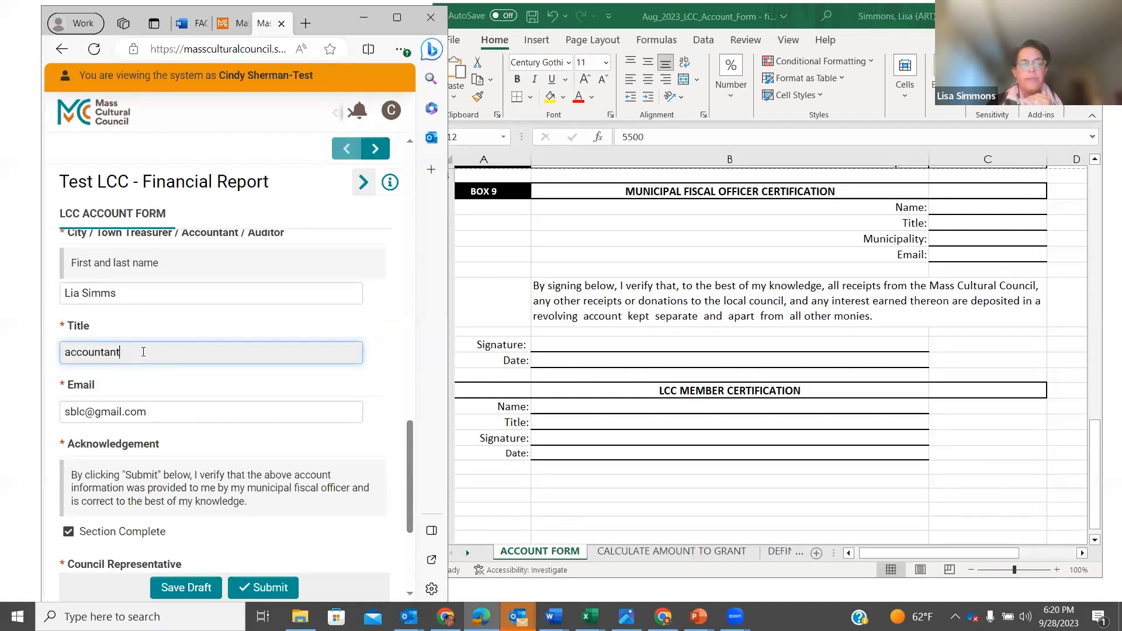
click(170, 412)
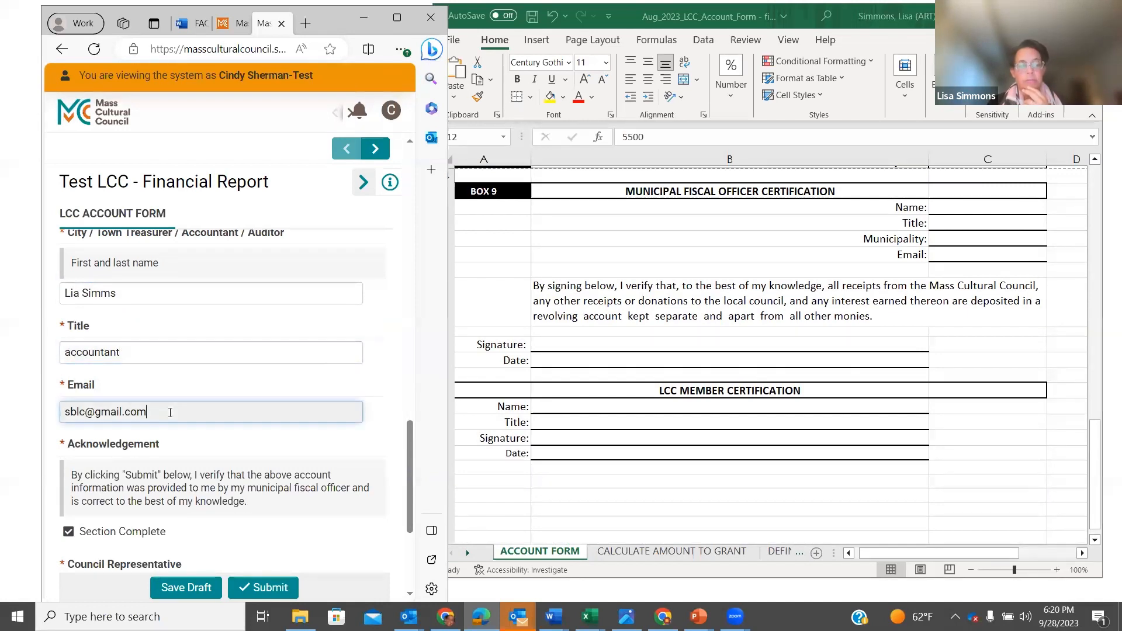
scroll(268, 433, down, 3)
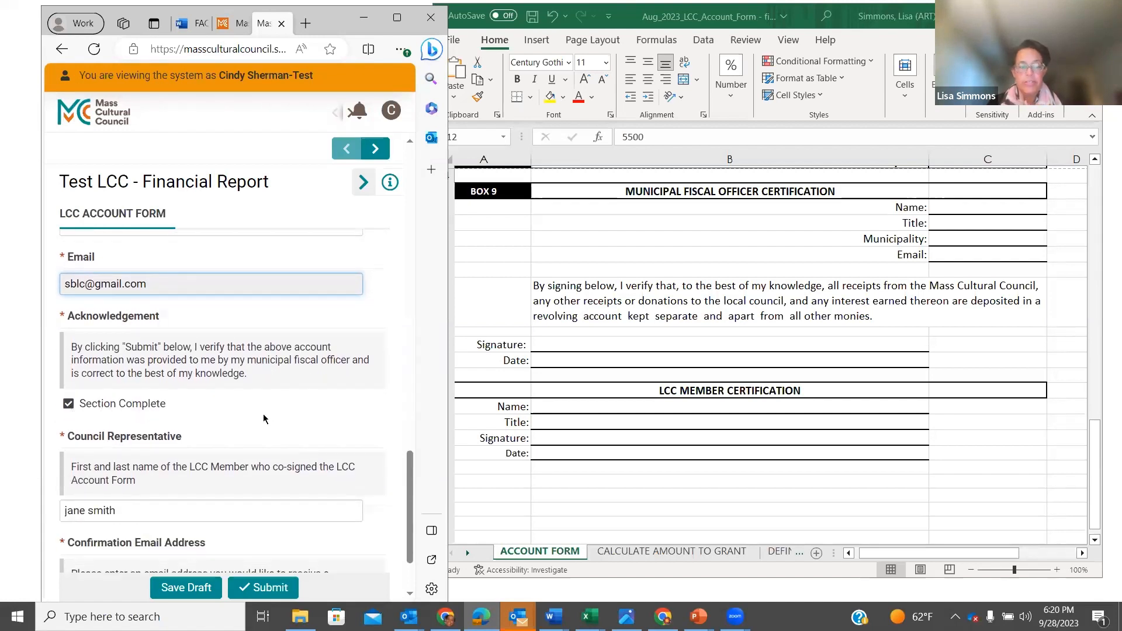
scroll(260, 418, down, 1)
scroll(263, 419, down, 1)
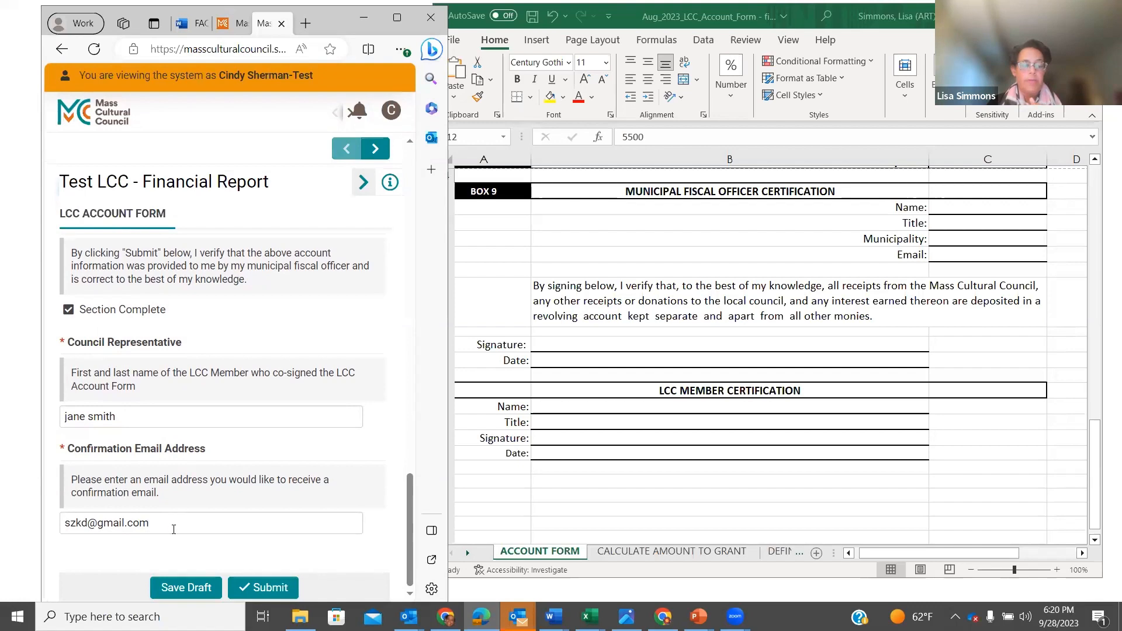
- Save the Financial Report as a draft, and submit the LCC Account Form, agreeing to proceed
click(190, 587)
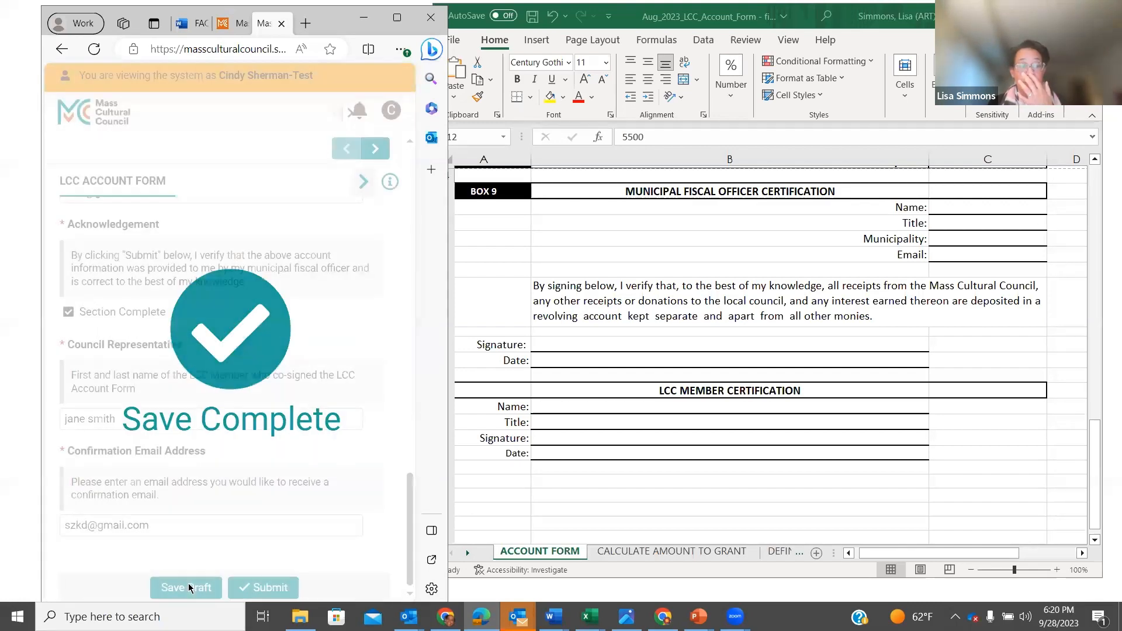
scroll(235, 344, up, 10)
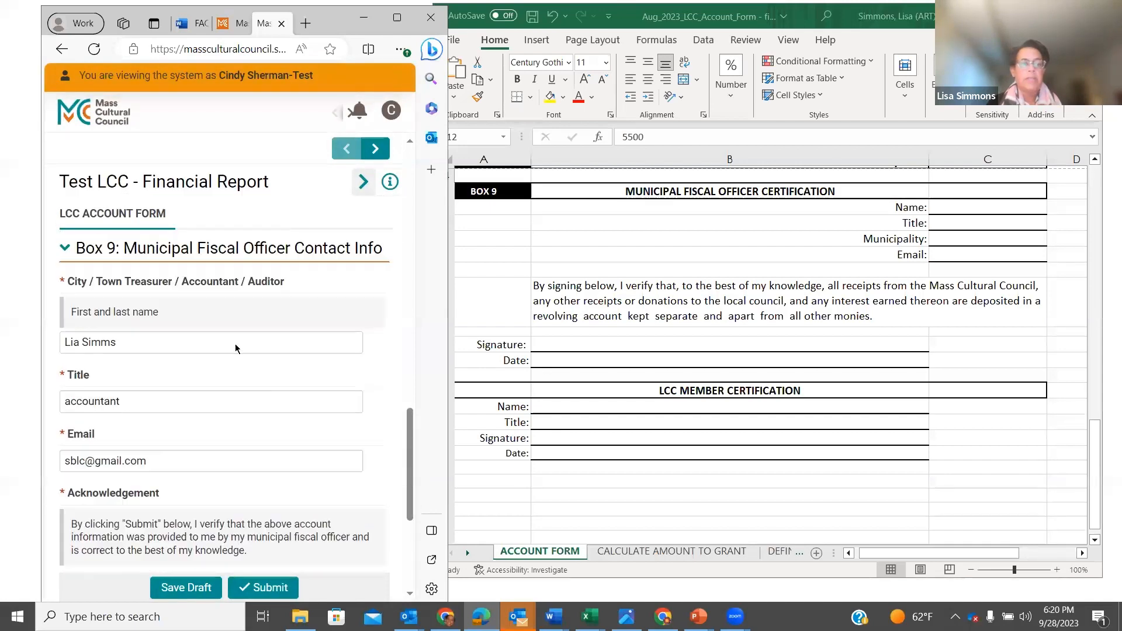
scroll(236, 346, up, 10)
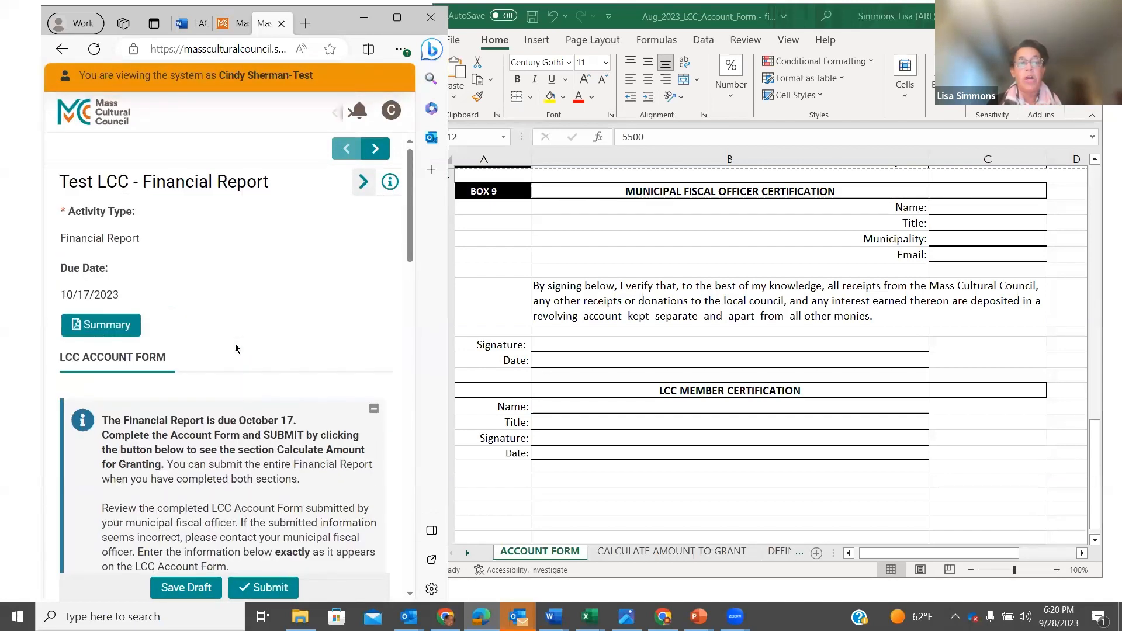
scroll(235, 344, down, 5)
scroll(235, 343, down, 15)
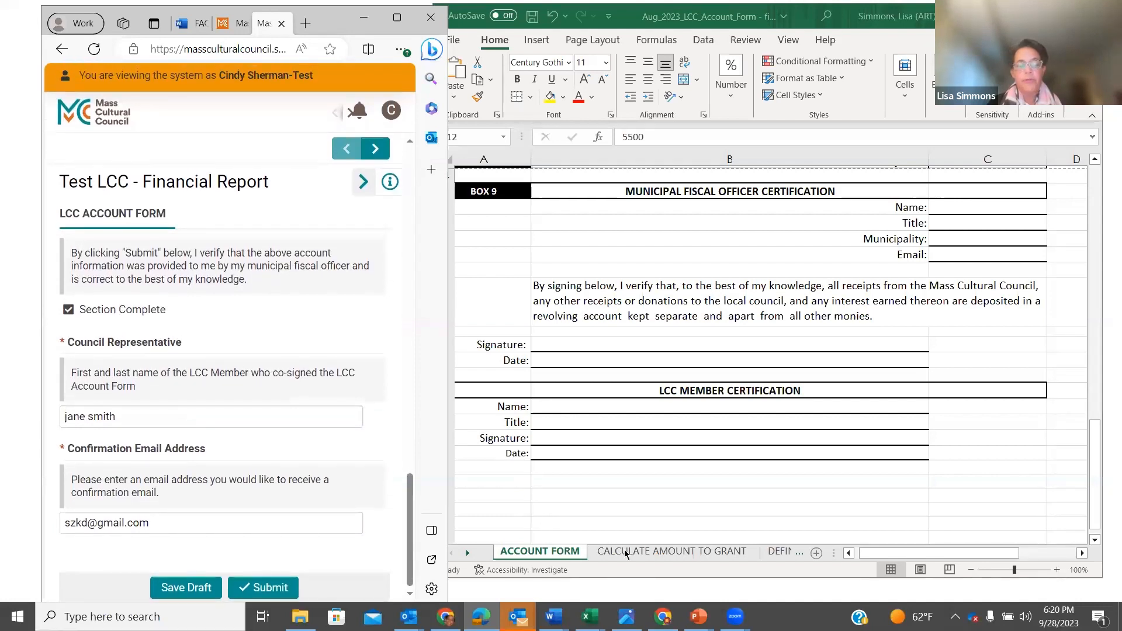
click(265, 589)
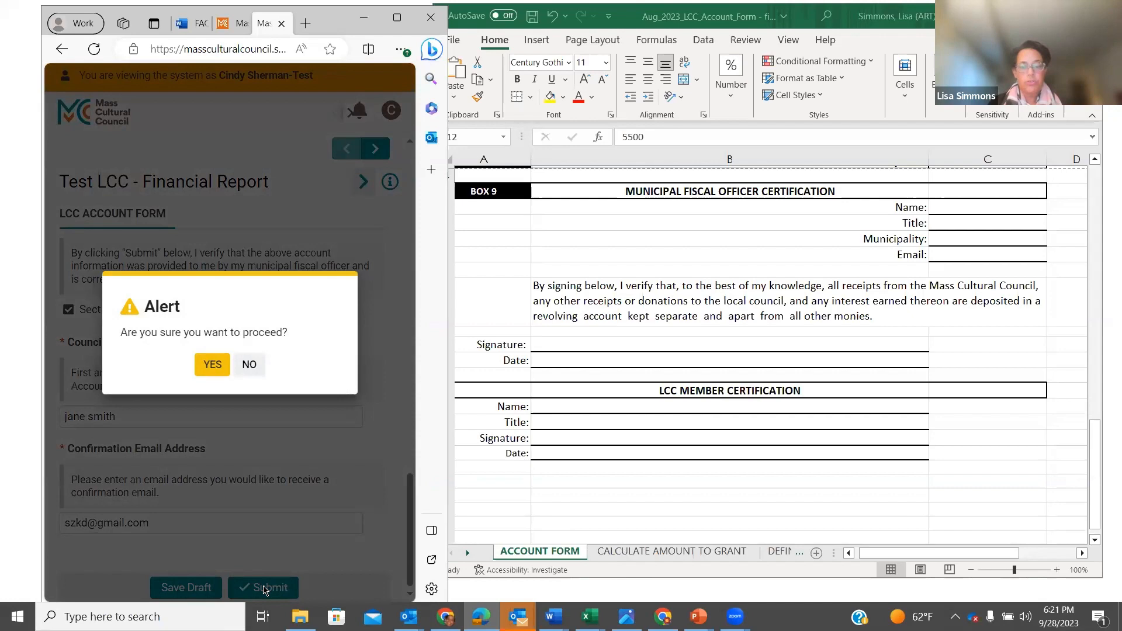
click(212, 366)
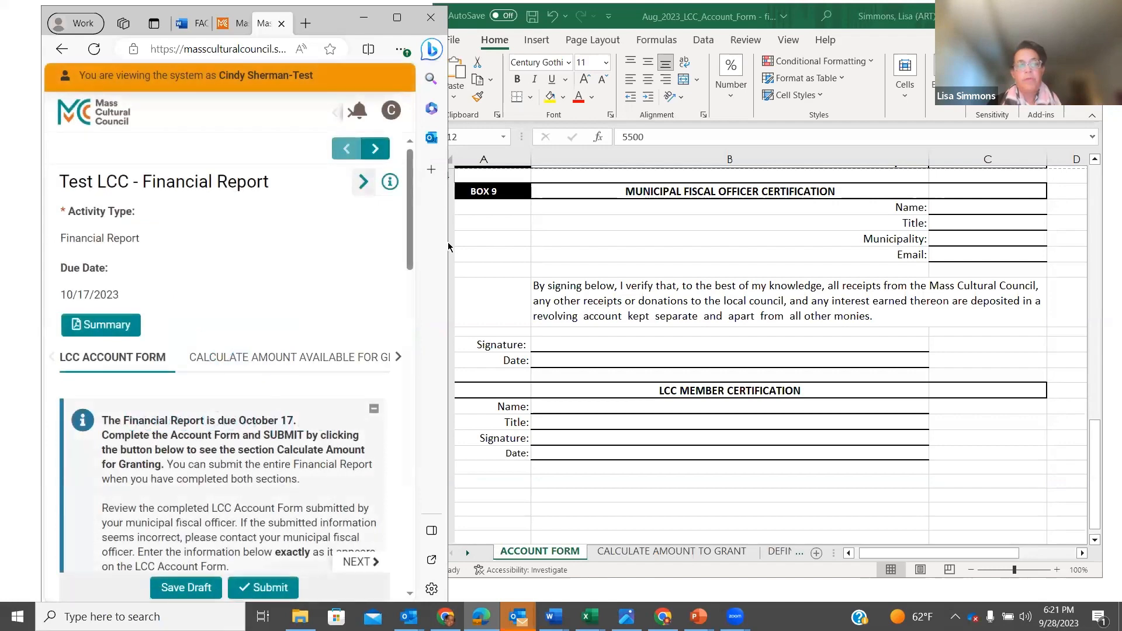
- Widen the browser window and open the report's Calculate Amount Available for Granting section at its instructions
drag(448, 241, 583, 238)
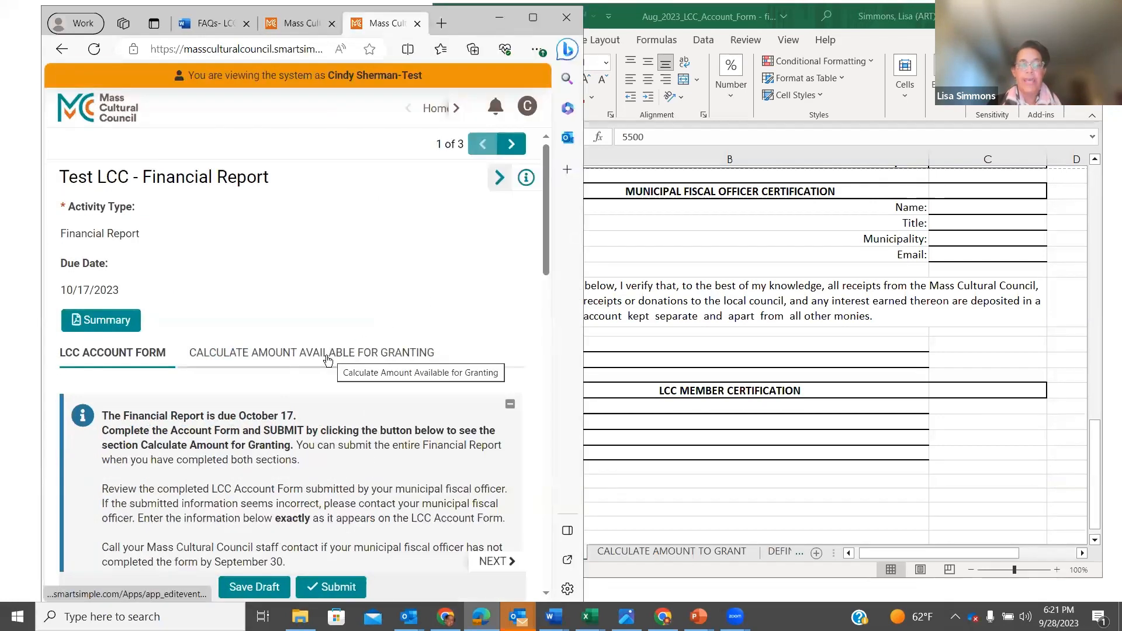
scroll(412, 322, down, 1)
scroll(412, 321, down, 1)
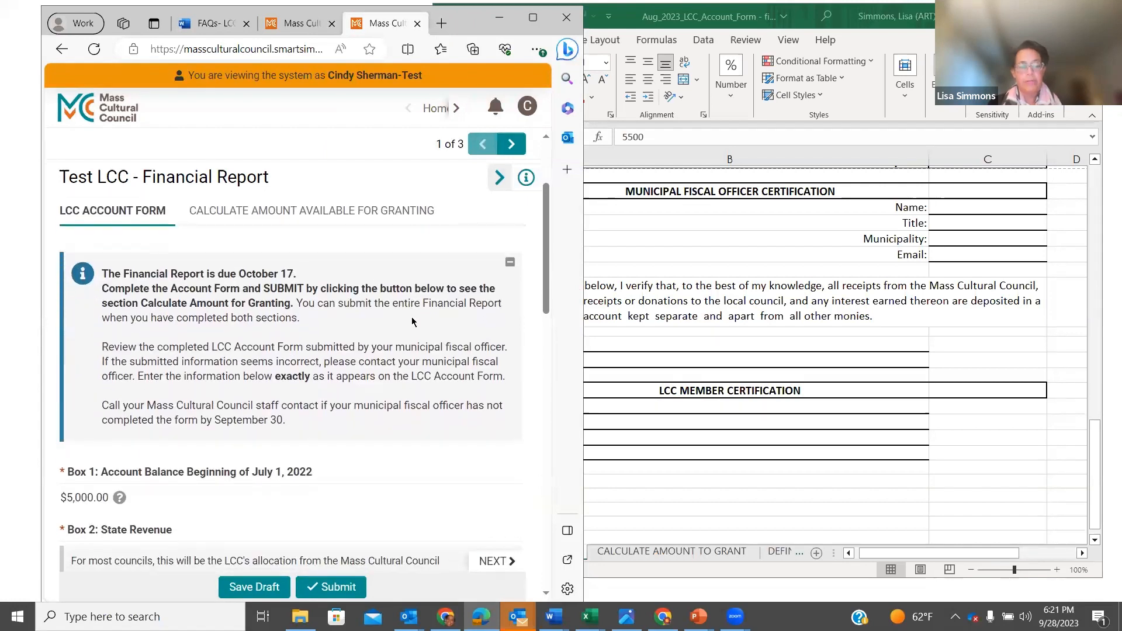
click(346, 212)
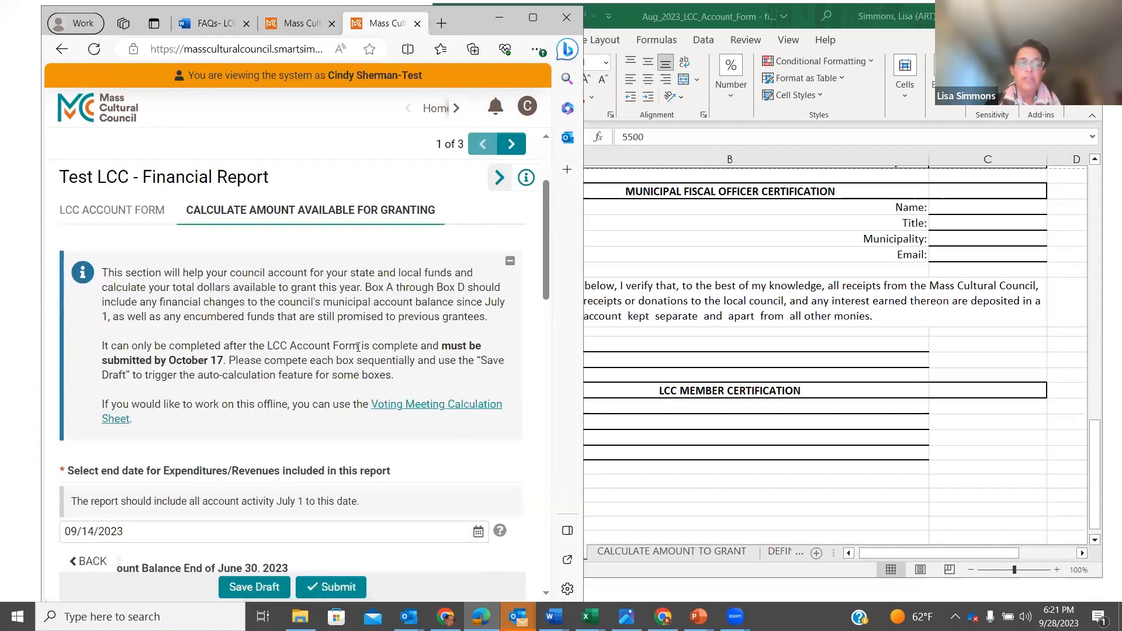
scroll(358, 347, down, 1)
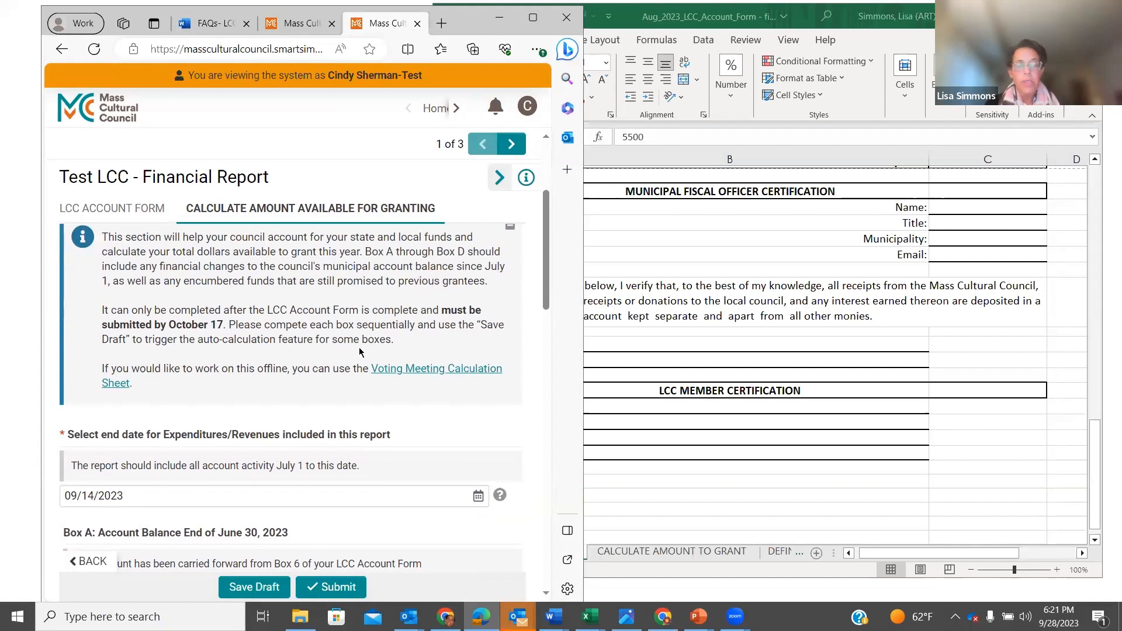
- Open the workbook's CALCULATE AMOUNT TO GRANT sheet and review its instructions alongside the portal's matching section, down to the end date and Box A
click(630, 481)
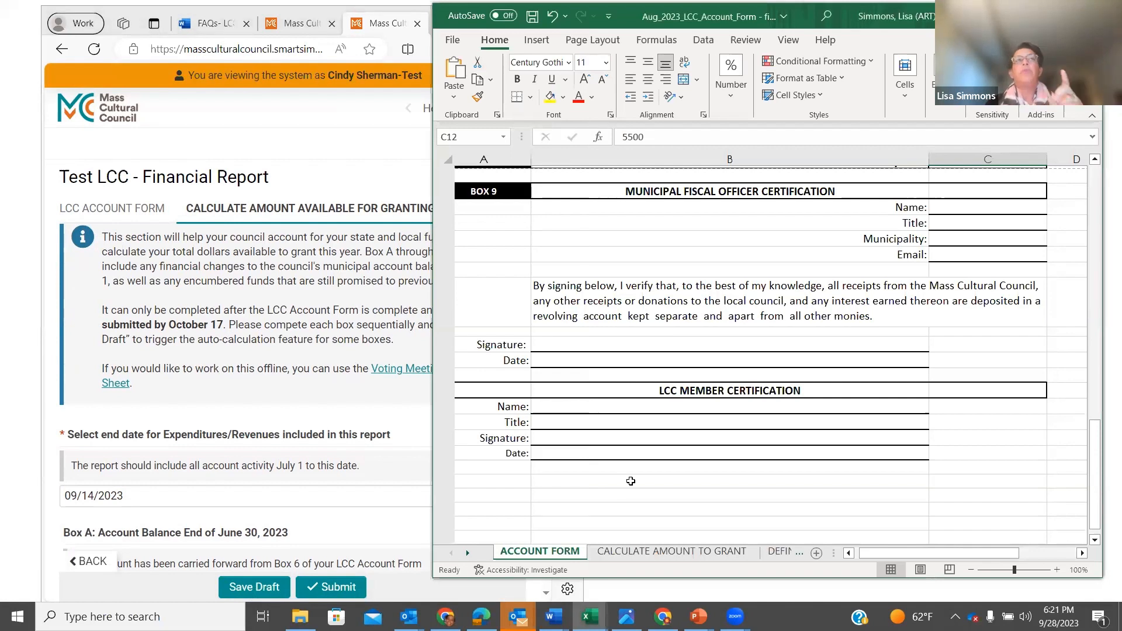
click(624, 553)
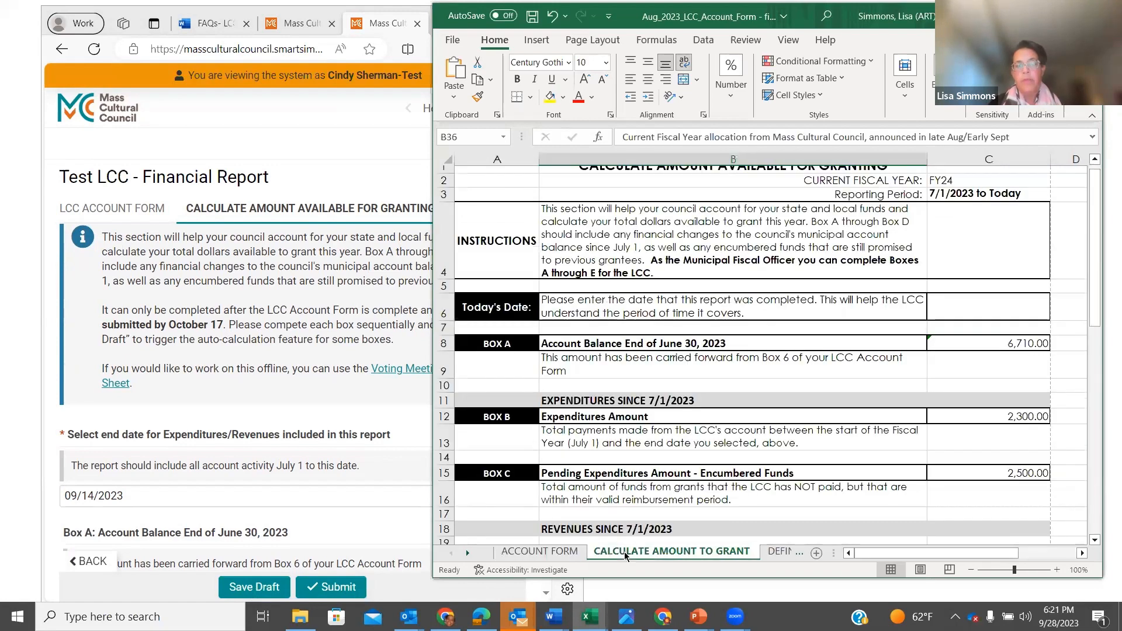
scroll(610, 308, up, 2)
scroll(609, 308, down, 2)
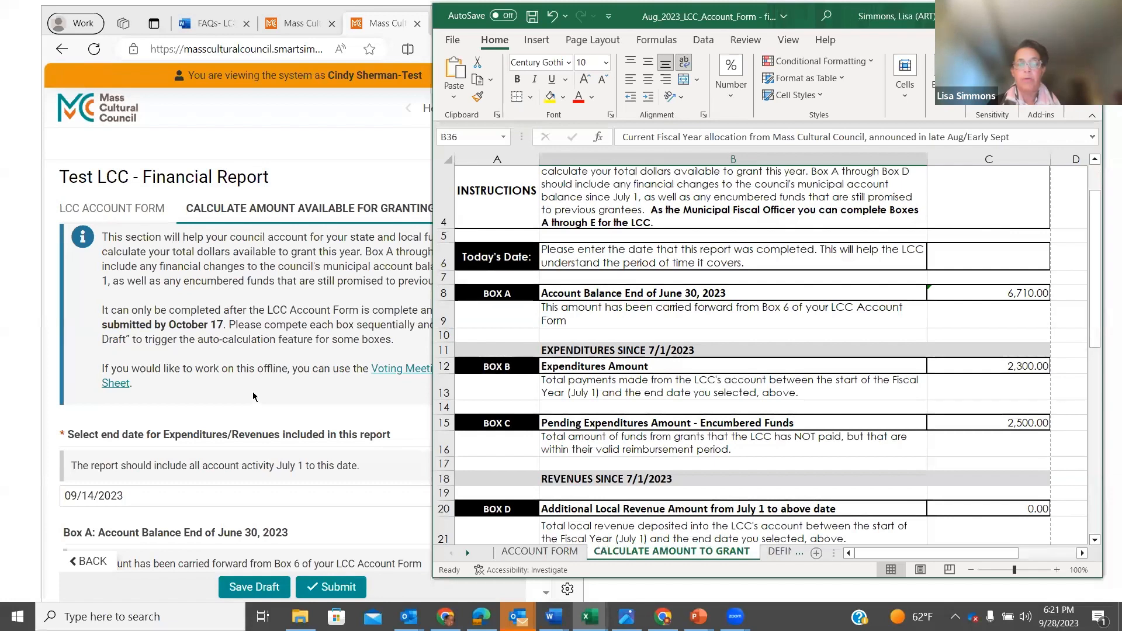
scroll(253, 397, up, 1)
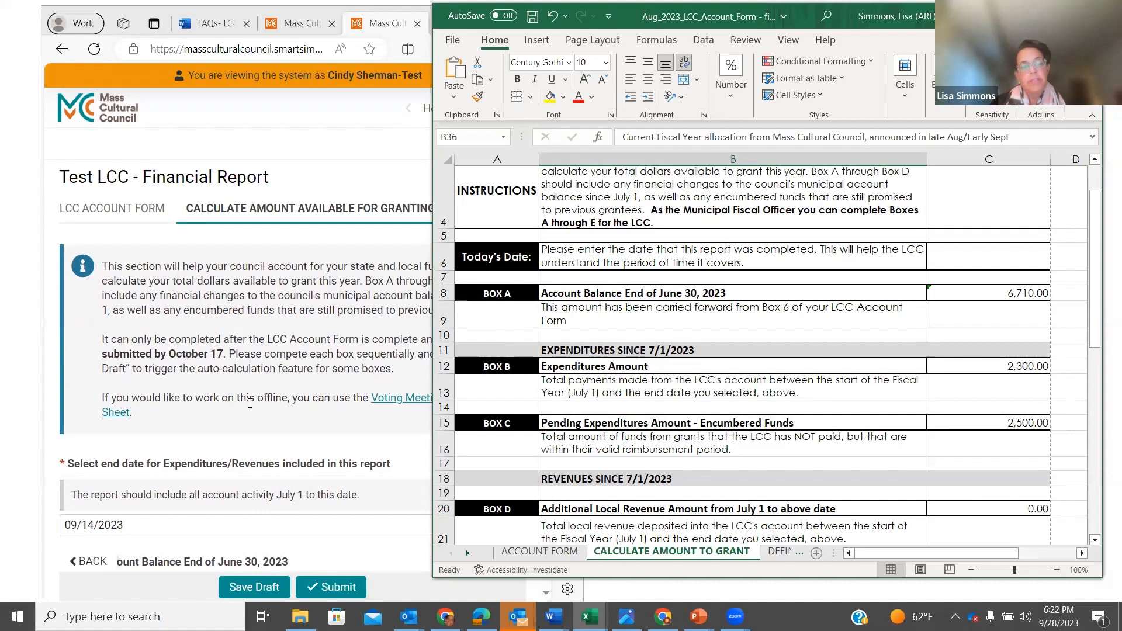
scroll(251, 409, down, 1)
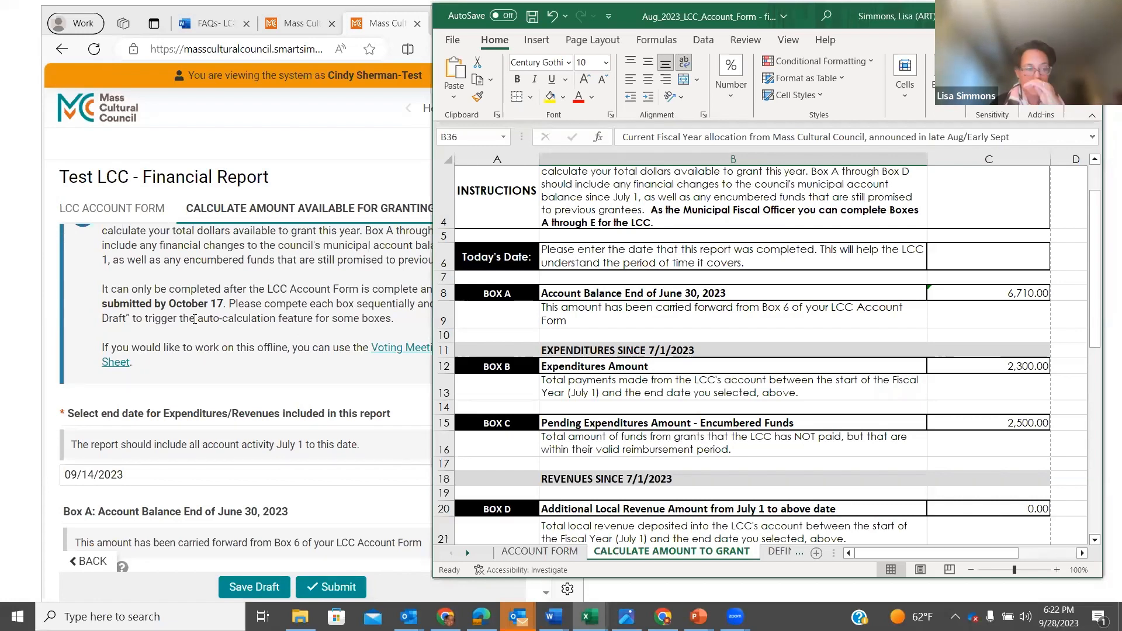
scroll(238, 418, down, 2)
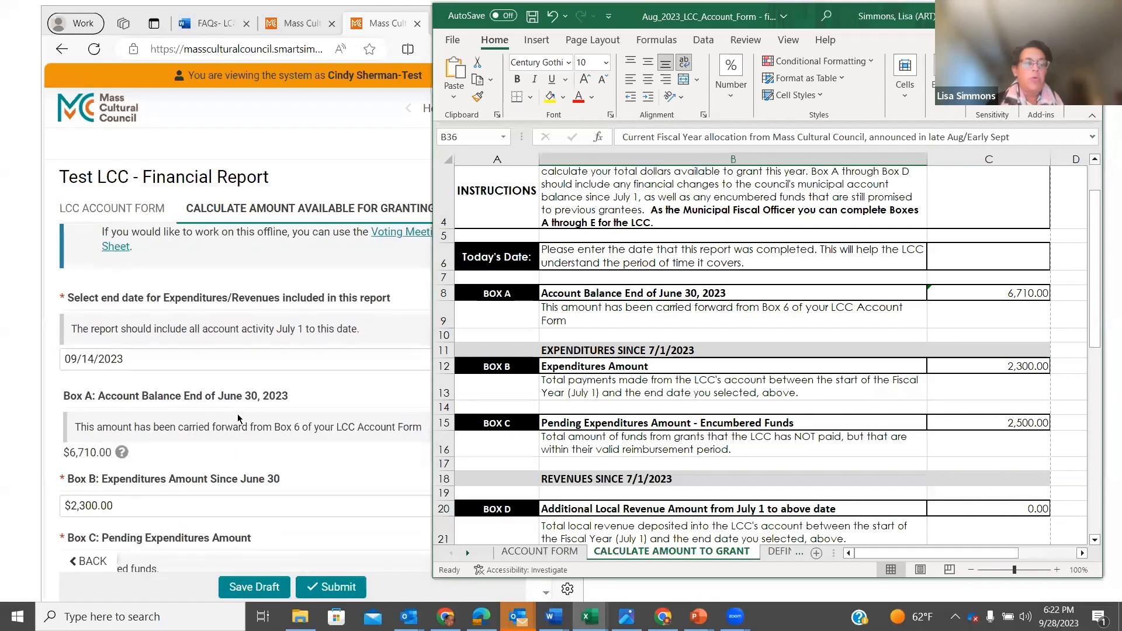
scroll(238, 418, down, 1)
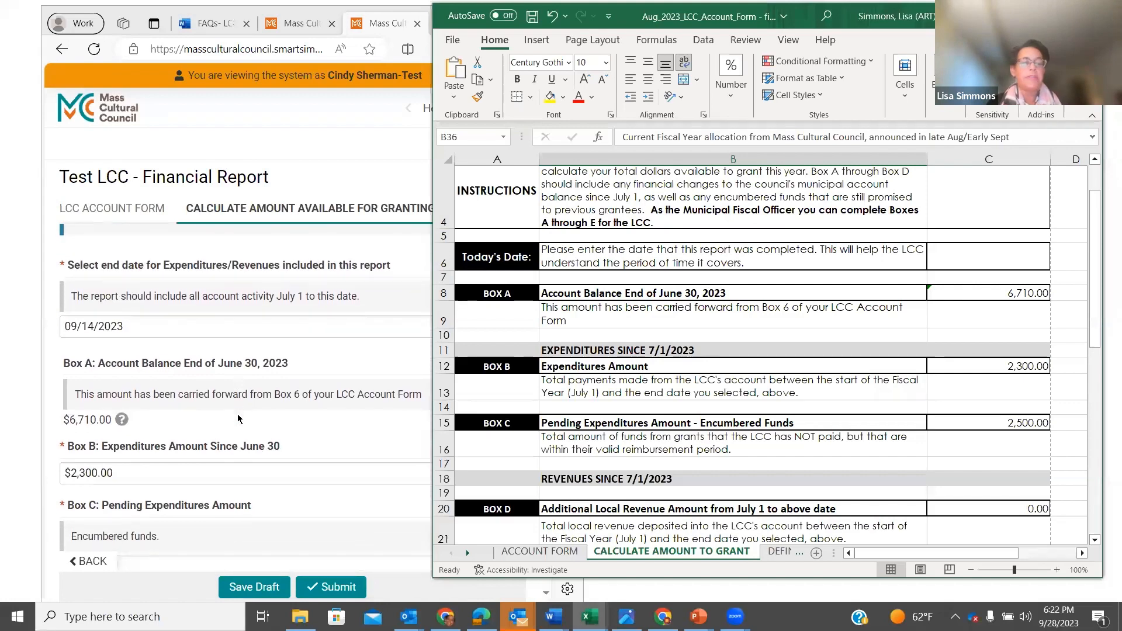
- Compare the portal's report end date field with the workbook's reporting period, Today's Date row and Boxes A through E
click(138, 327)
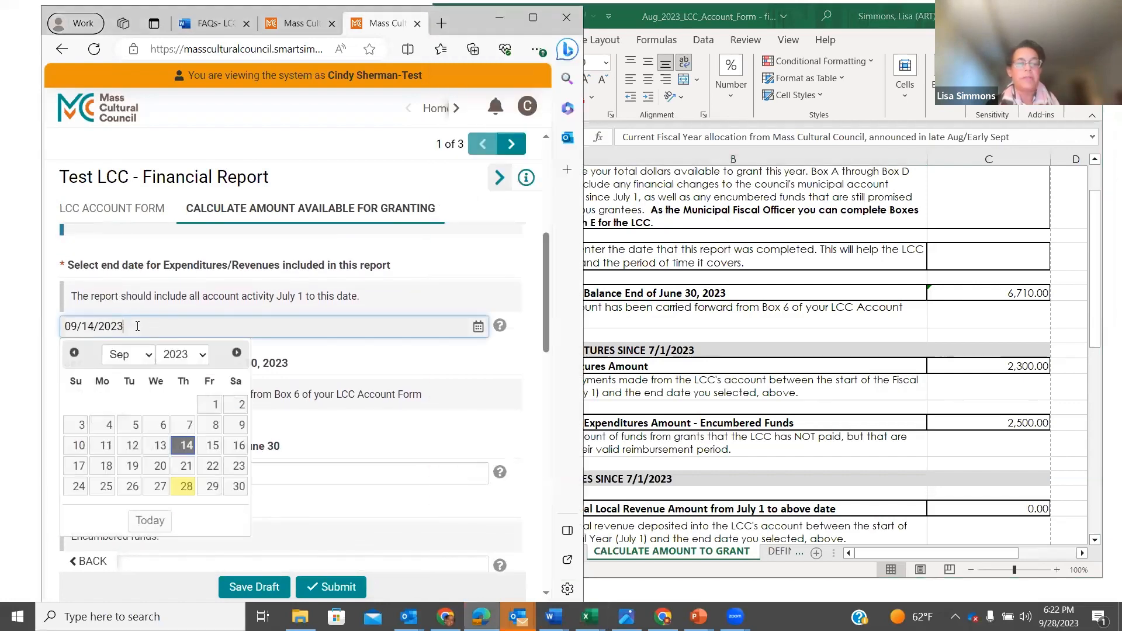
click(888, 328)
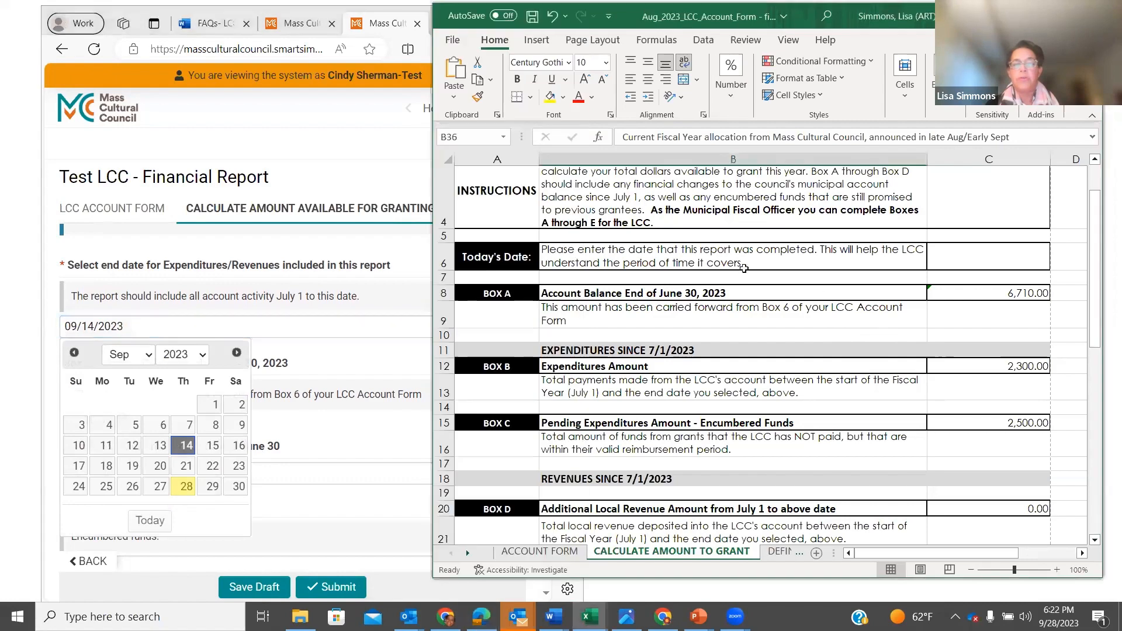
scroll(708, 267, up, 1)
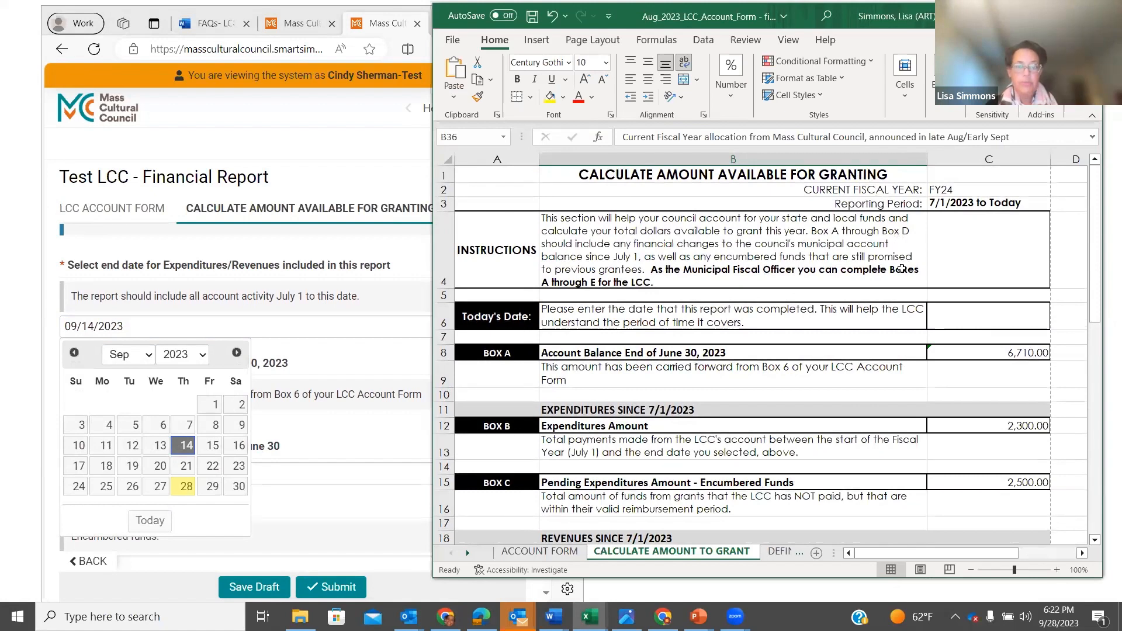
scroll(902, 284, down, 1)
scroll(902, 283, down, 2)
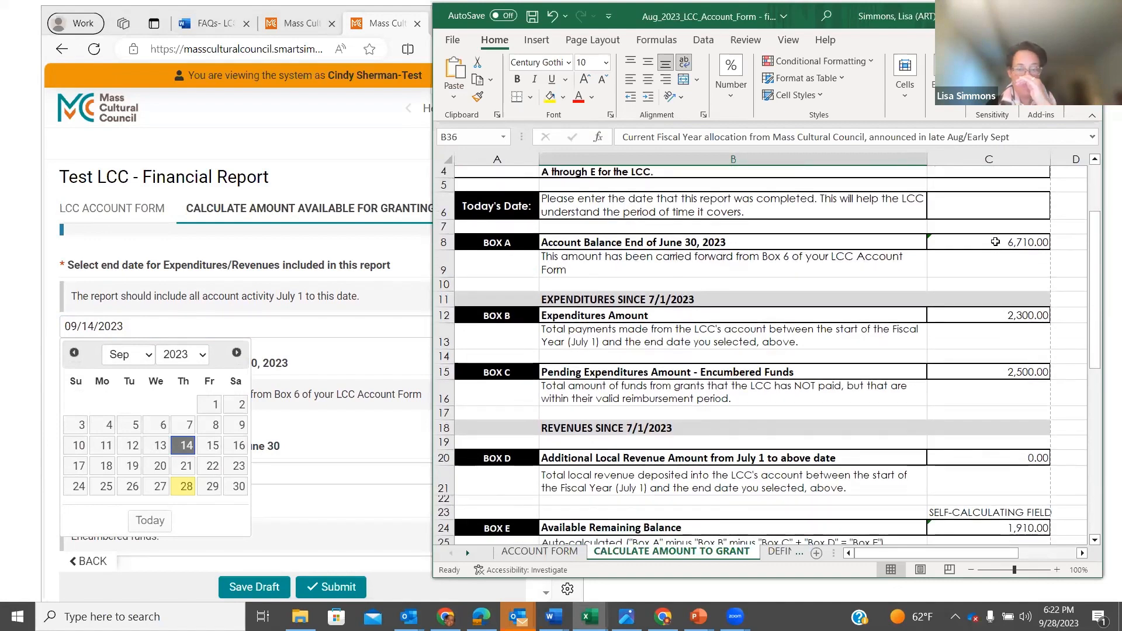
scroll(836, 274, up, 3)
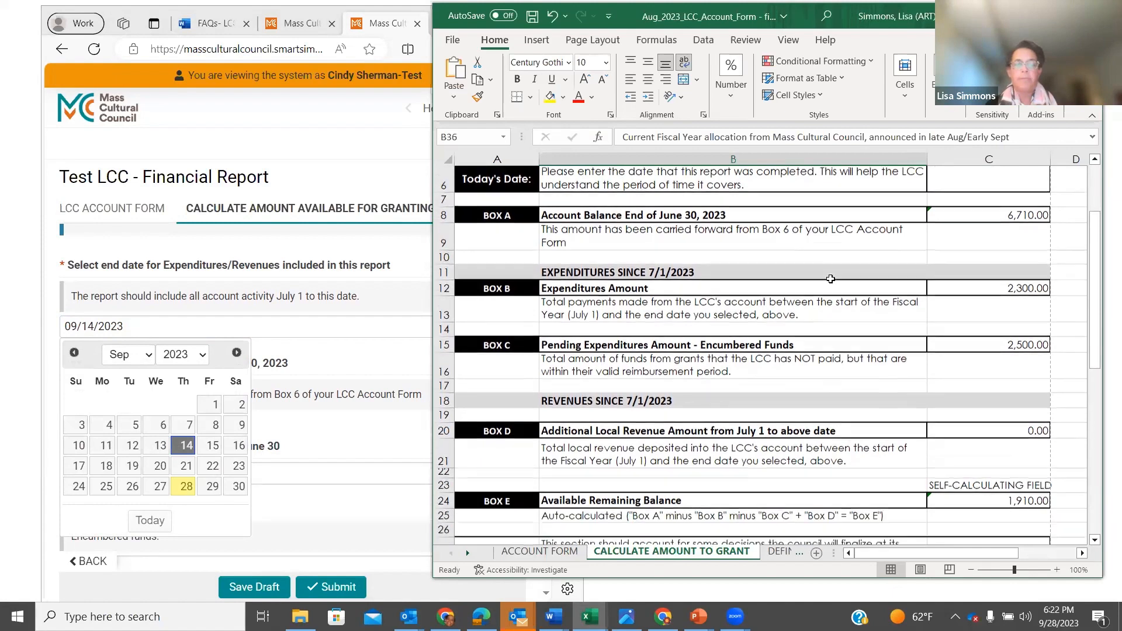
scroll(831, 279, down, 1)
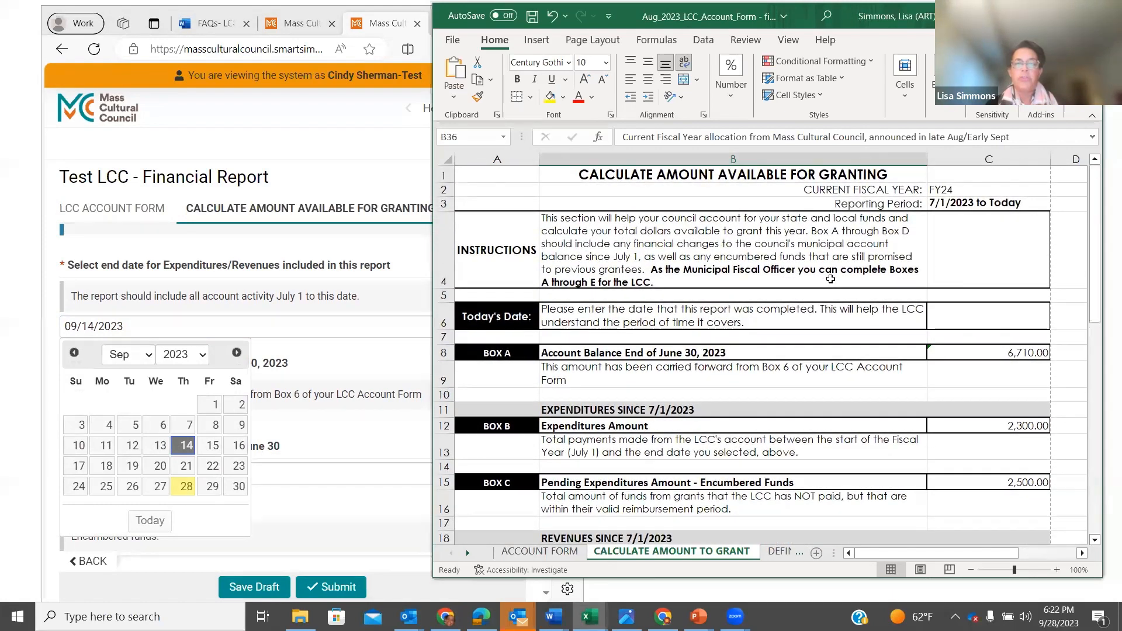
scroll(830, 278, down, 1)
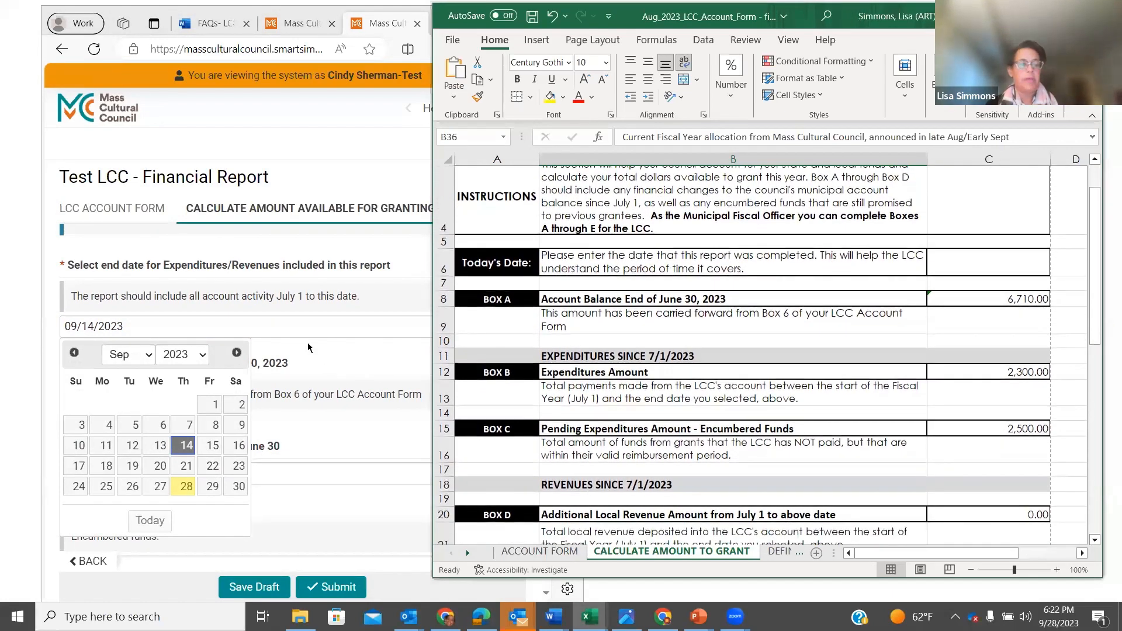
click(320, 353)
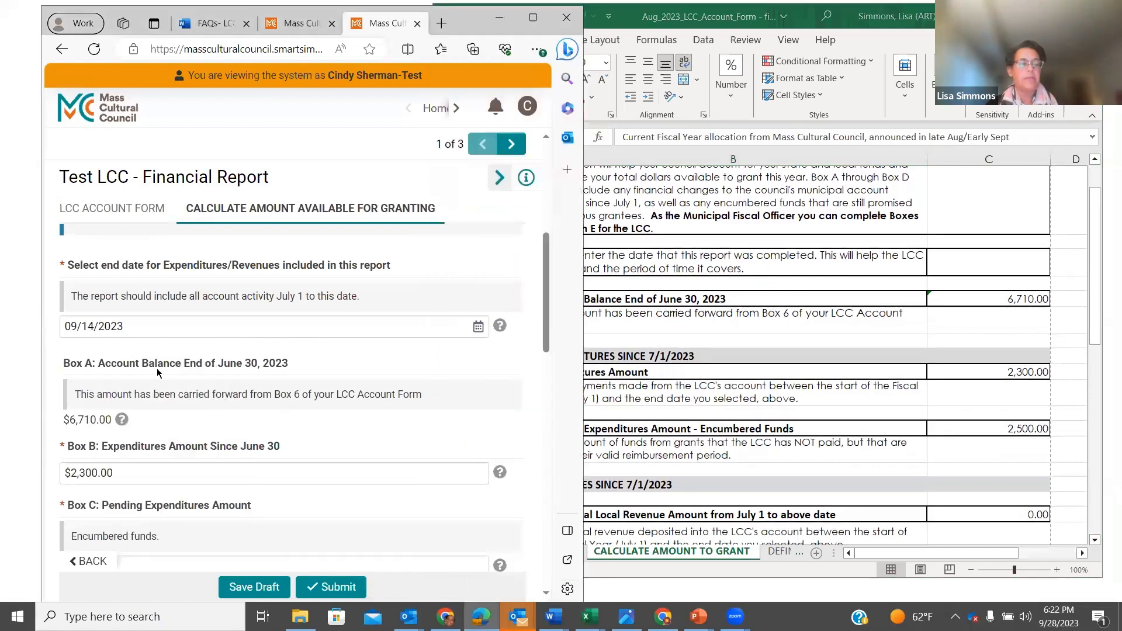
- Set the end date for Expenditures/Revenues included in the report to 09/27/2023 and move on to Box B
click(152, 325)
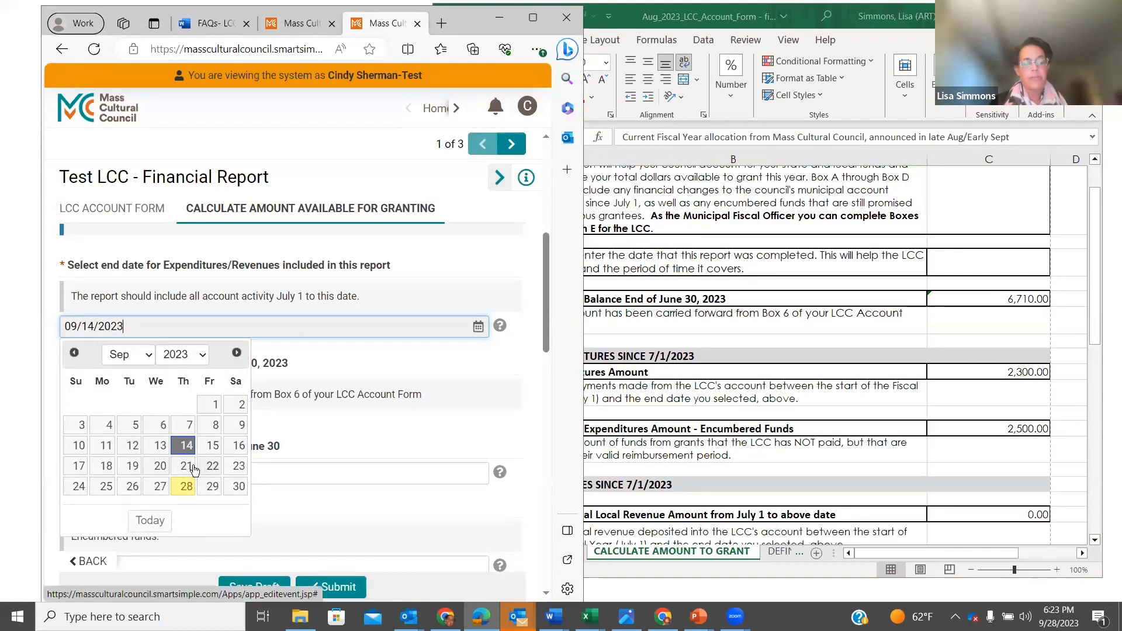
click(159, 487)
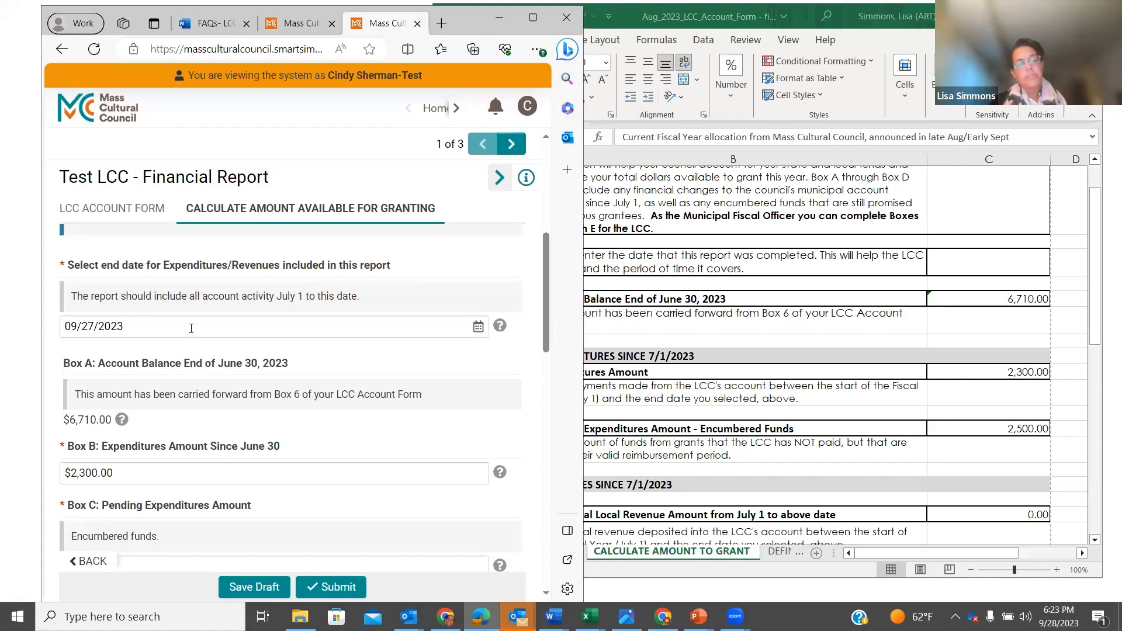
scroll(222, 354, down, 1)
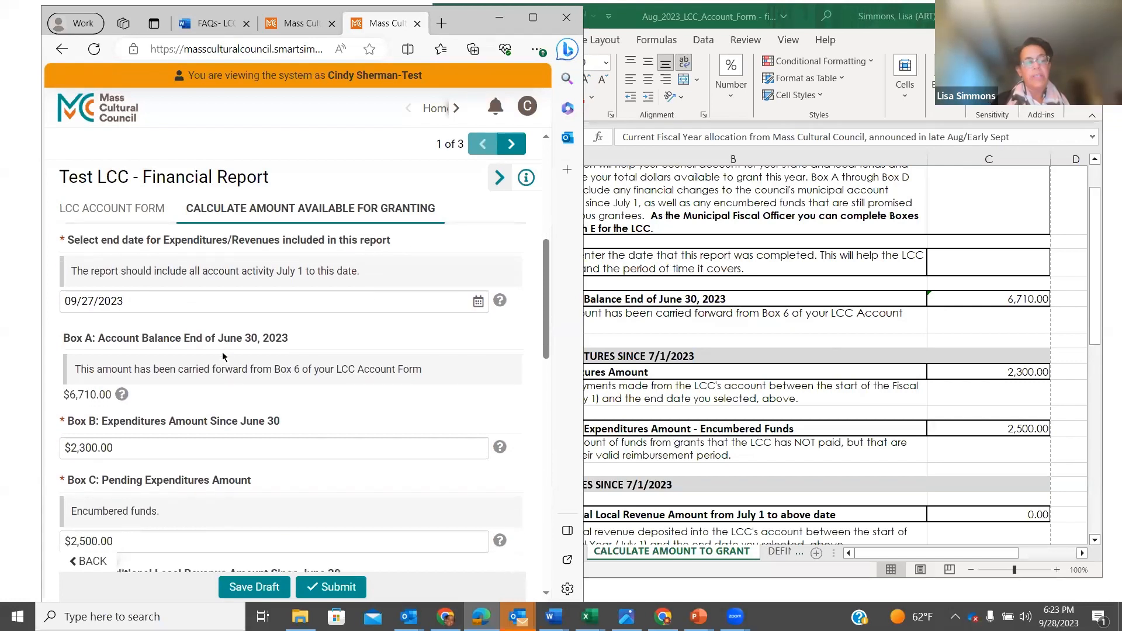
scroll(222, 354, down, 2)
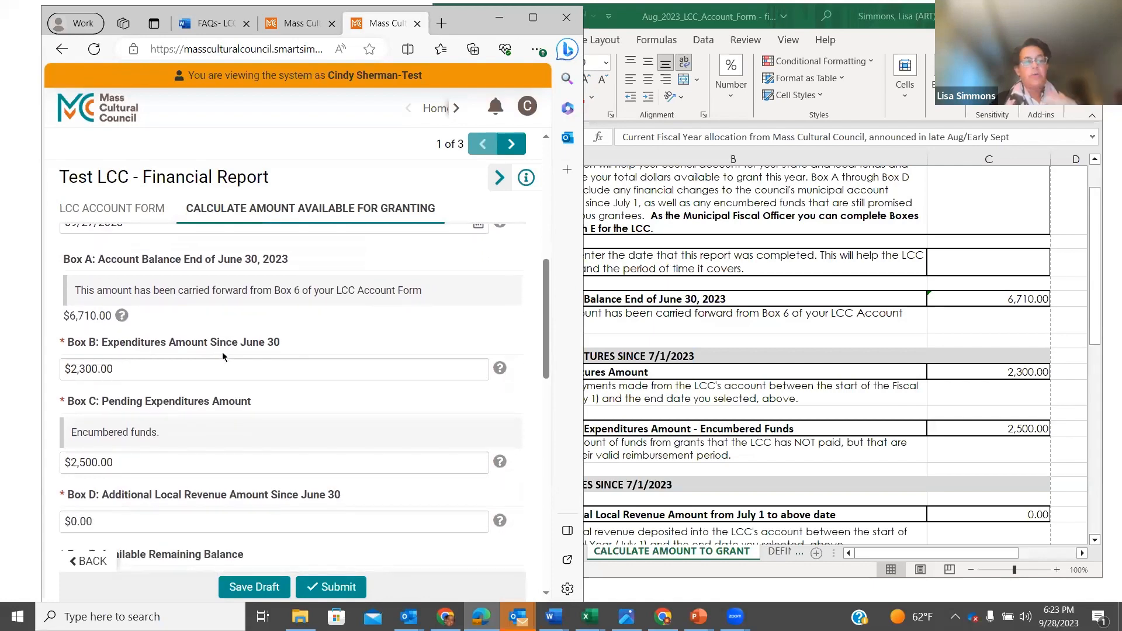
- Narrow the workbook window to uncover more of the form, and re-enter 2300 for Box B: Expenditures Amount Since June 30
click(610, 335)
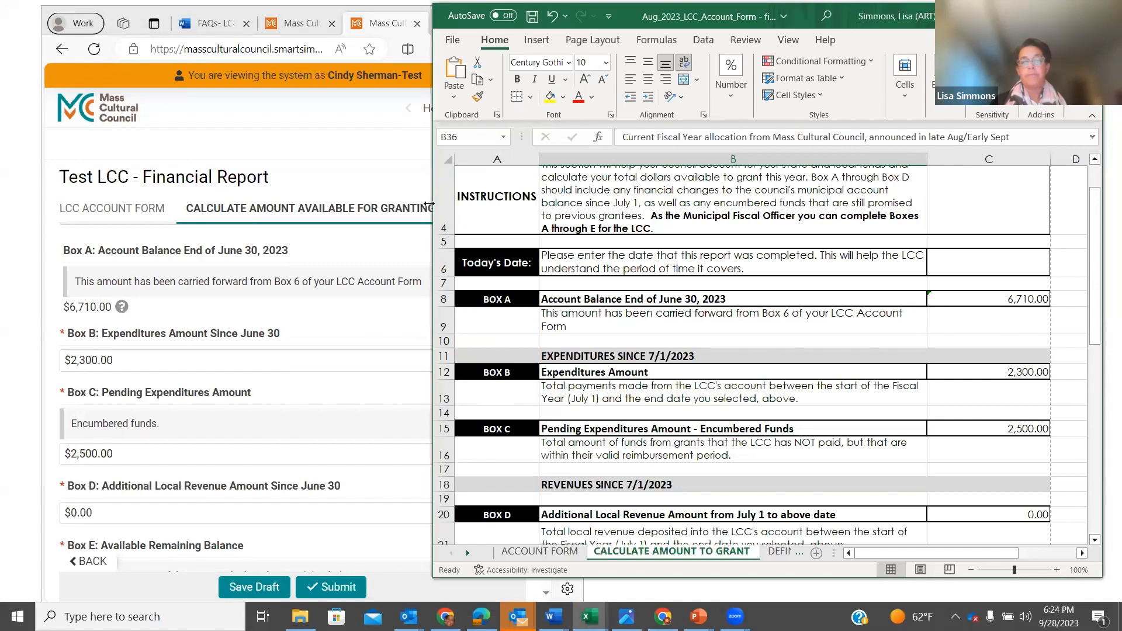
drag(429, 204, 456, 206)
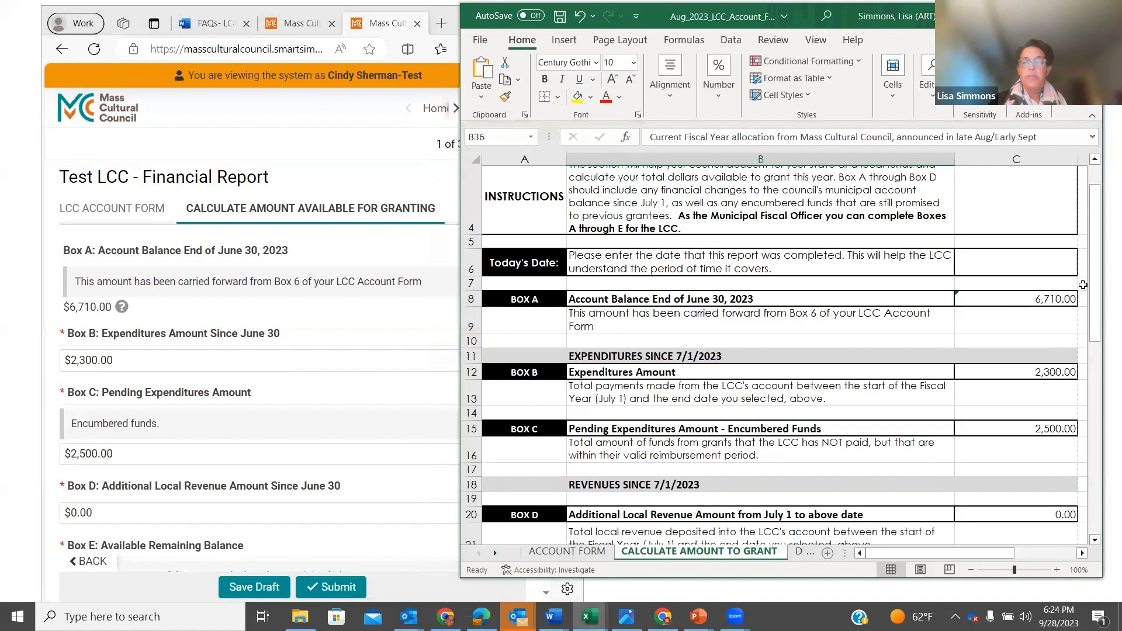
click(124, 360)
key(BackSpace)
key(BackSpace)
key(BackSpace)
key(BackSpace)
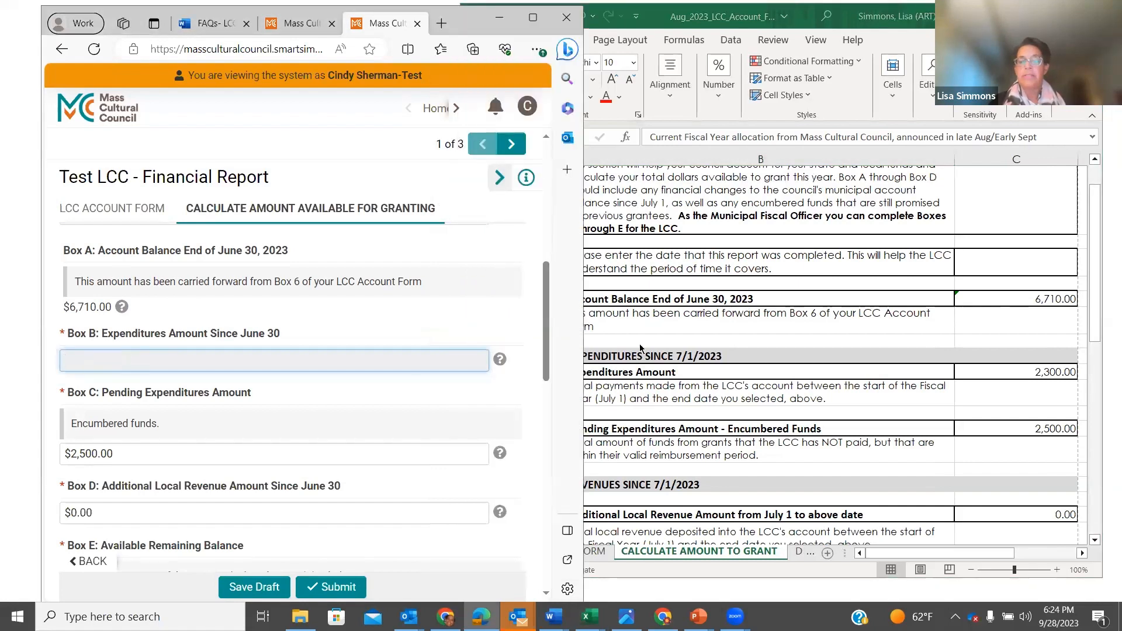
scroll(643, 350, down, 1)
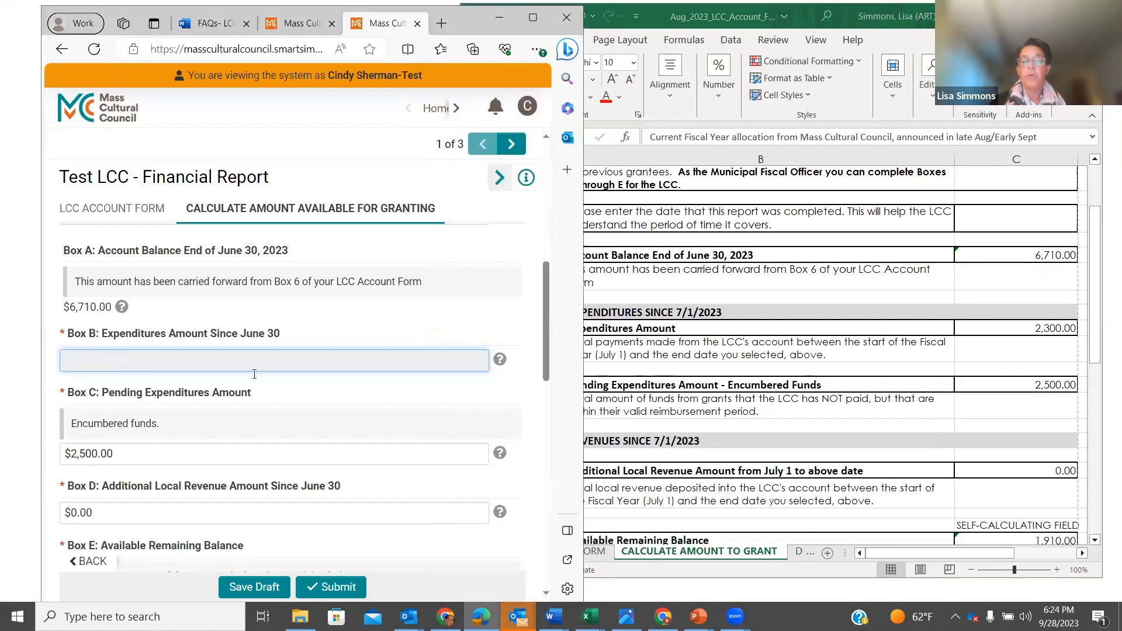
text(2300)
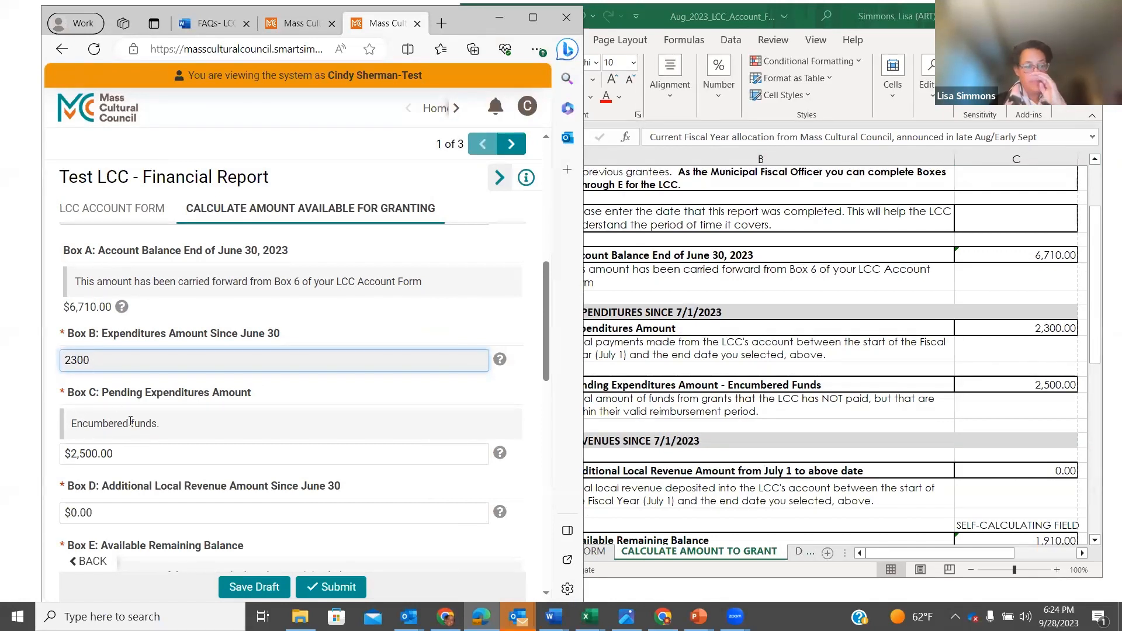
key(Tab)
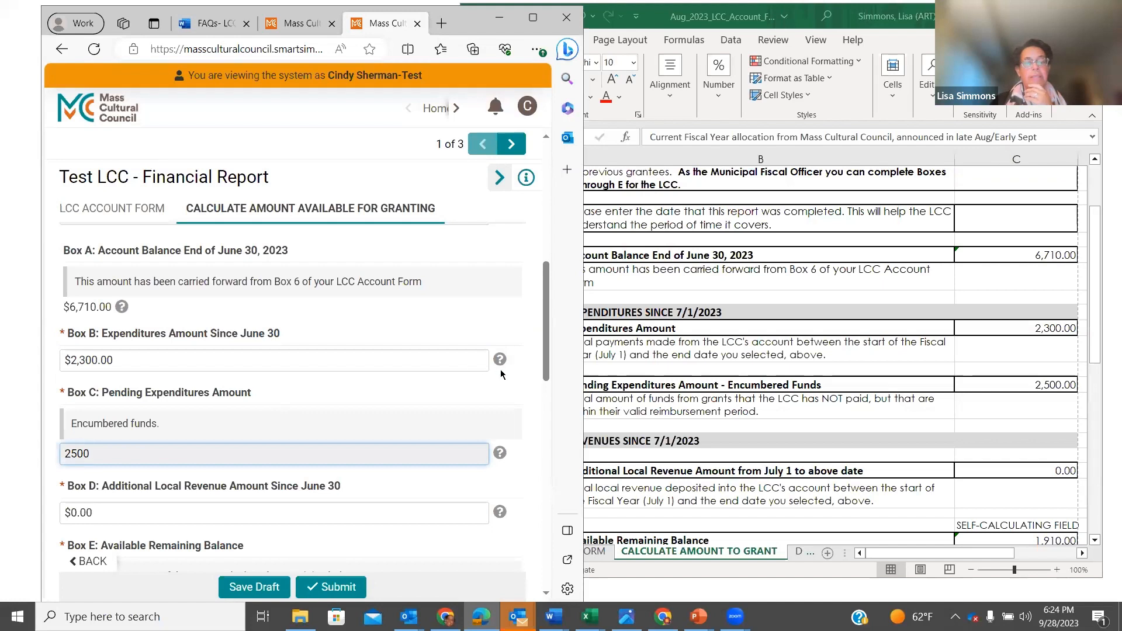
- Clear Box C: Pending Expenditures Amount, check the workbook's encumbered funds entry, and enter 2500
mouse_move(501, 361)
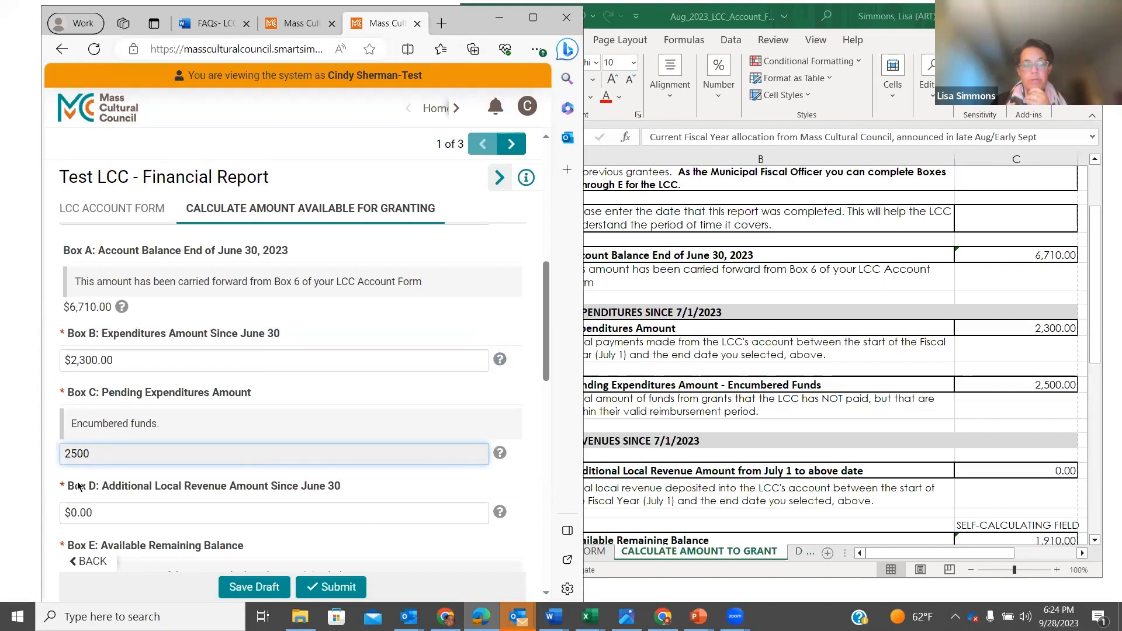
key(BackSpace)
key(BackSpace)
key(BackSpace)
key(BackSpace)
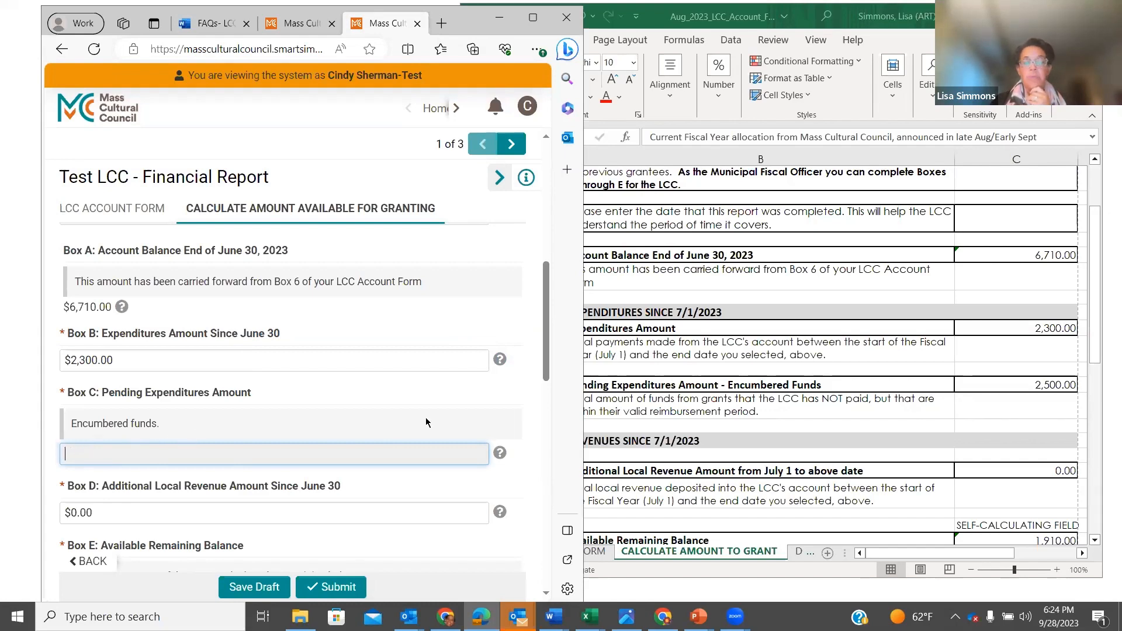
click(931, 395)
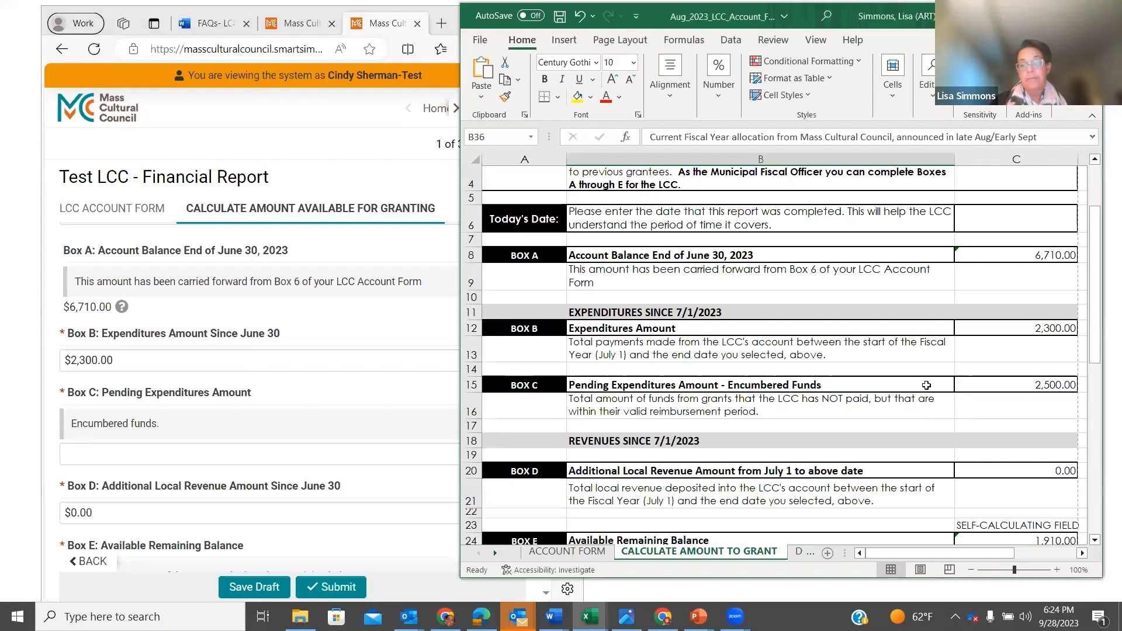
scroll(928, 387, down, 2)
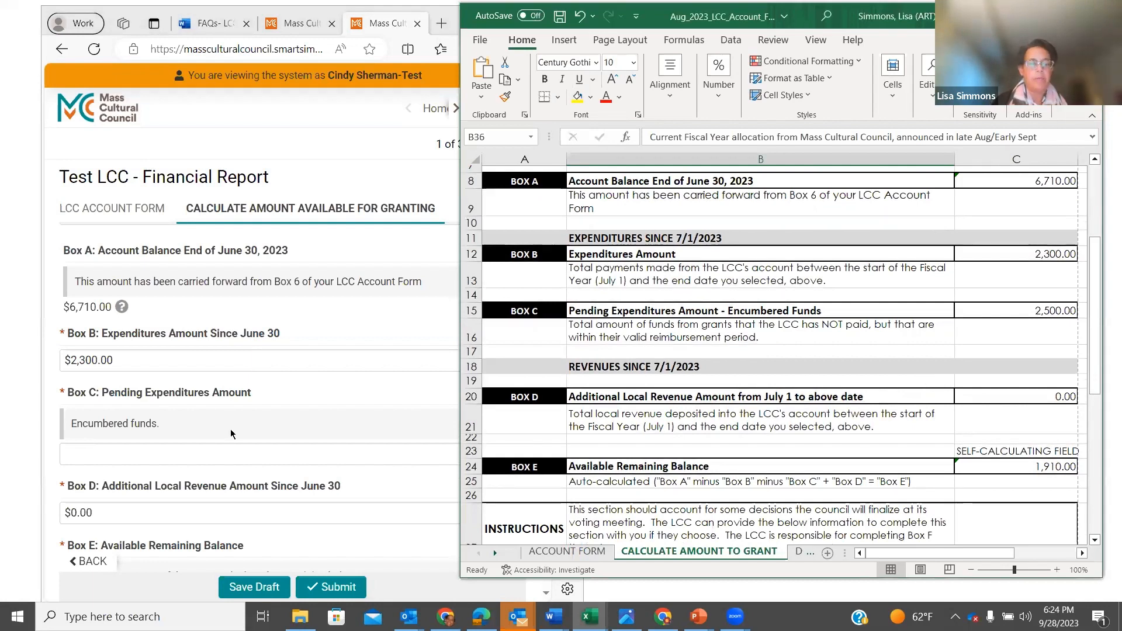
click(97, 451)
text(2500)
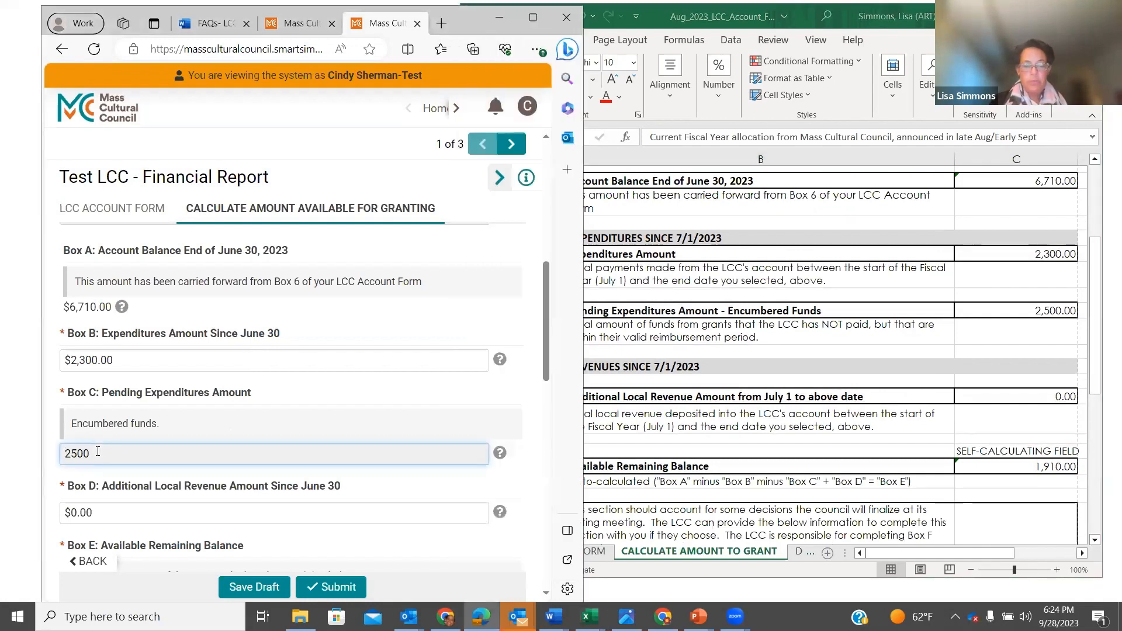
- Check Box D's additional local revenue and Box E against the workbook, and save the draft to calculate the available remaining balance
click(125, 519)
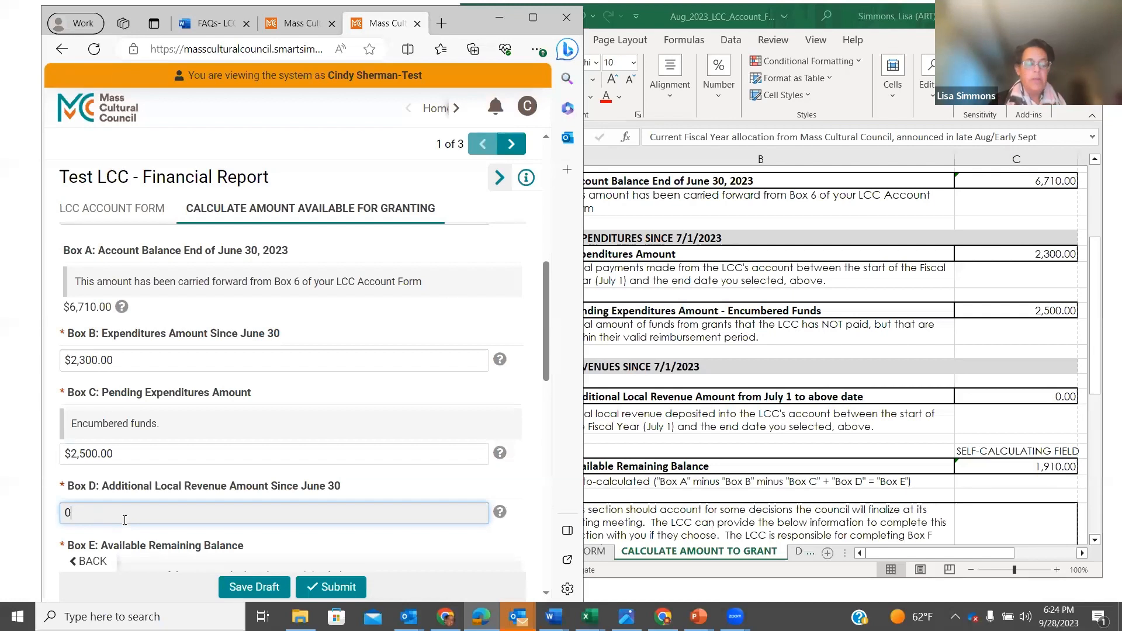
click(562, 481)
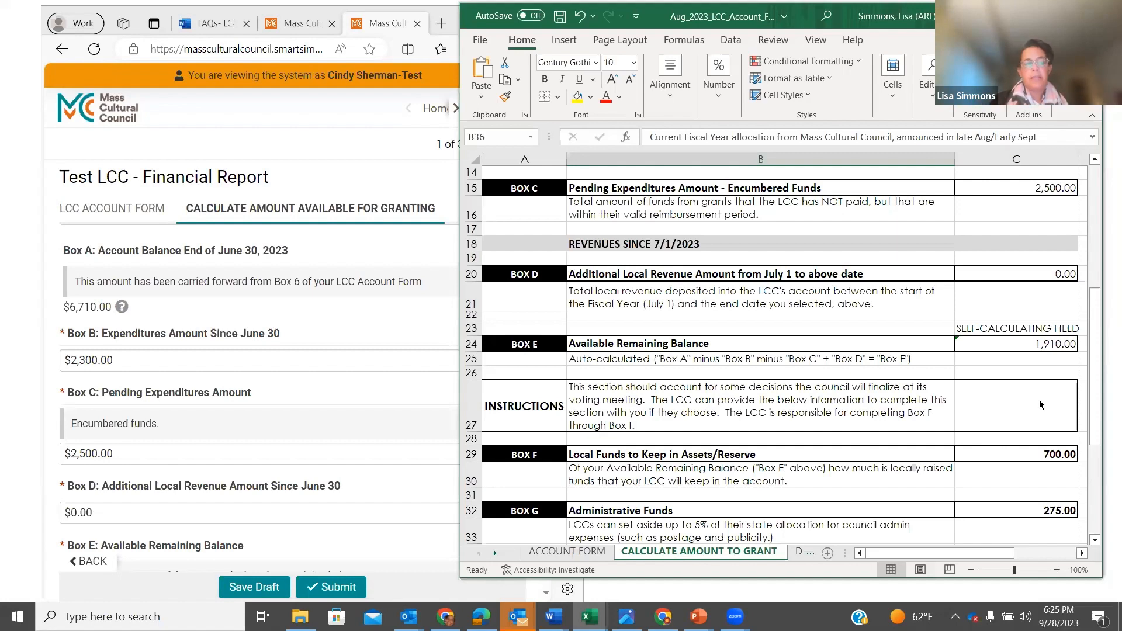
scroll(249, 388, down, 2)
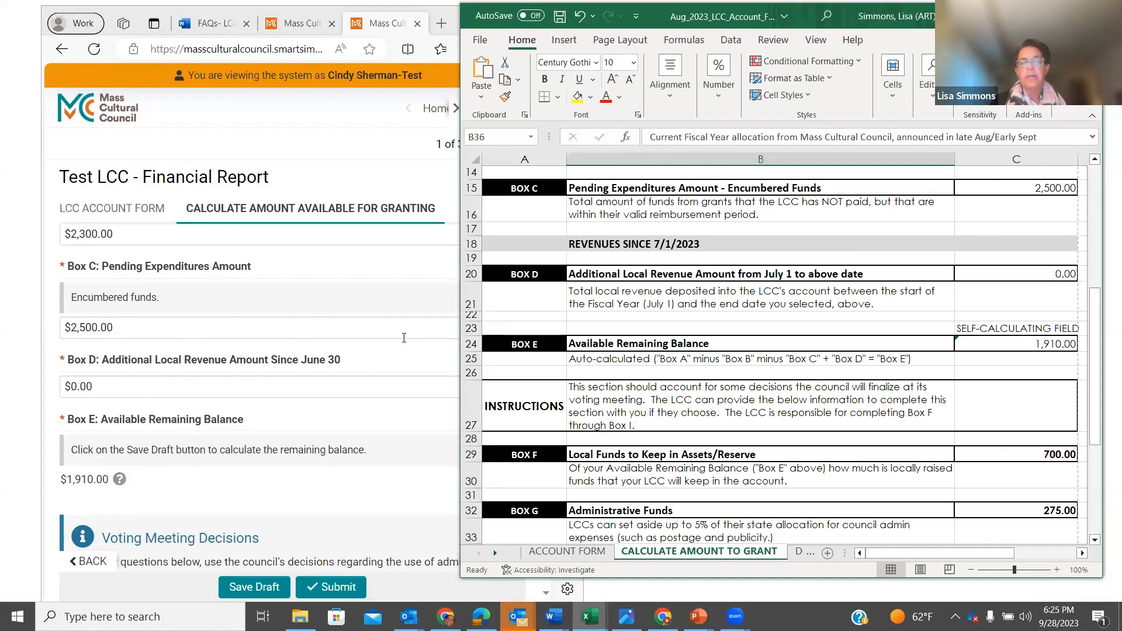
scroll(244, 374, down, 2)
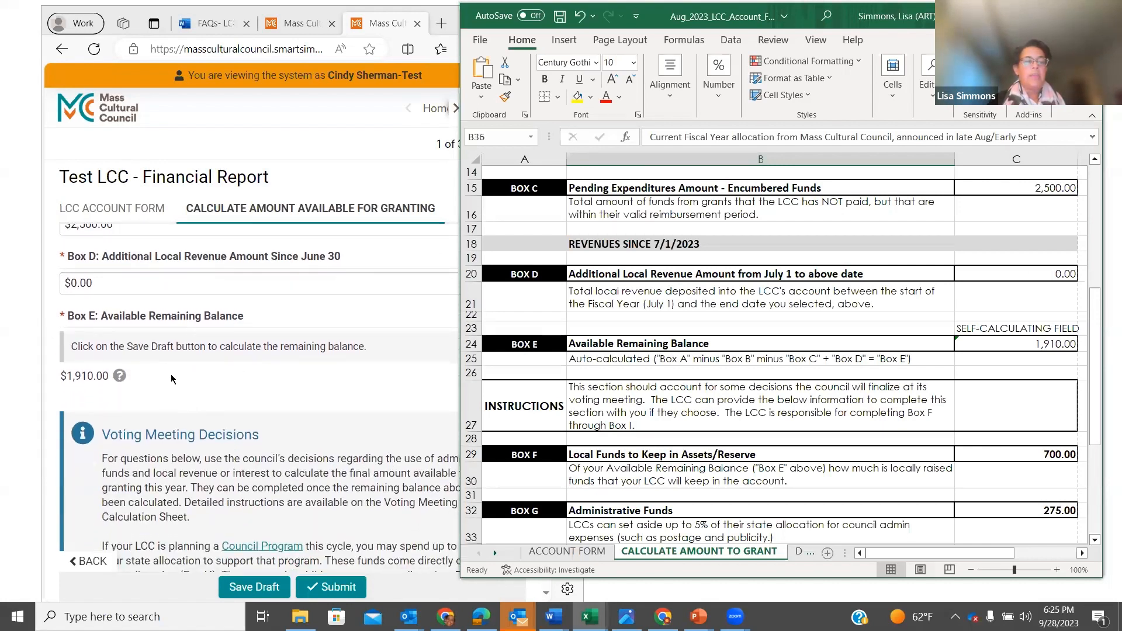
click(255, 586)
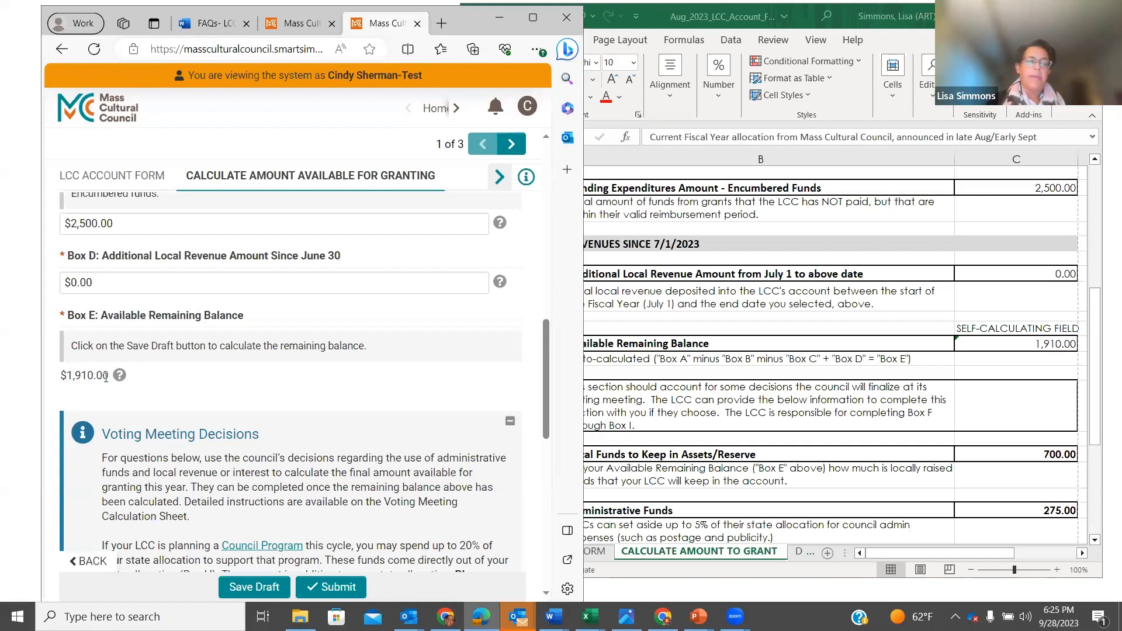
- Compare the calculated Box E balance with the workbook and review its Box F through Box I entries
click(753, 325)
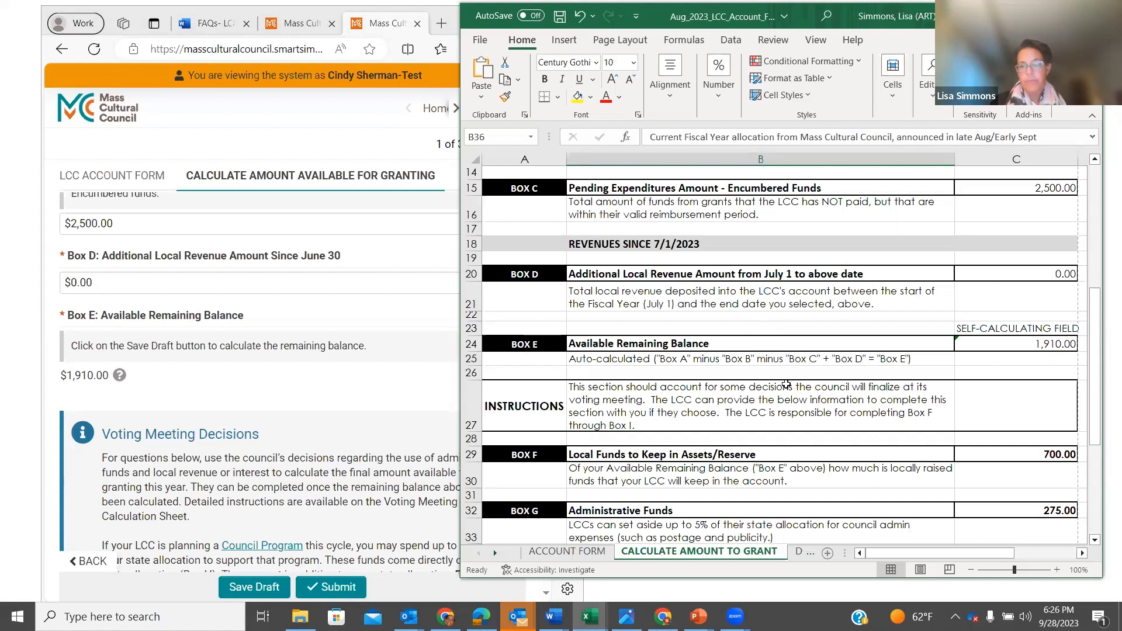
scroll(786, 384, down, 1)
scroll(786, 384, down, 3)
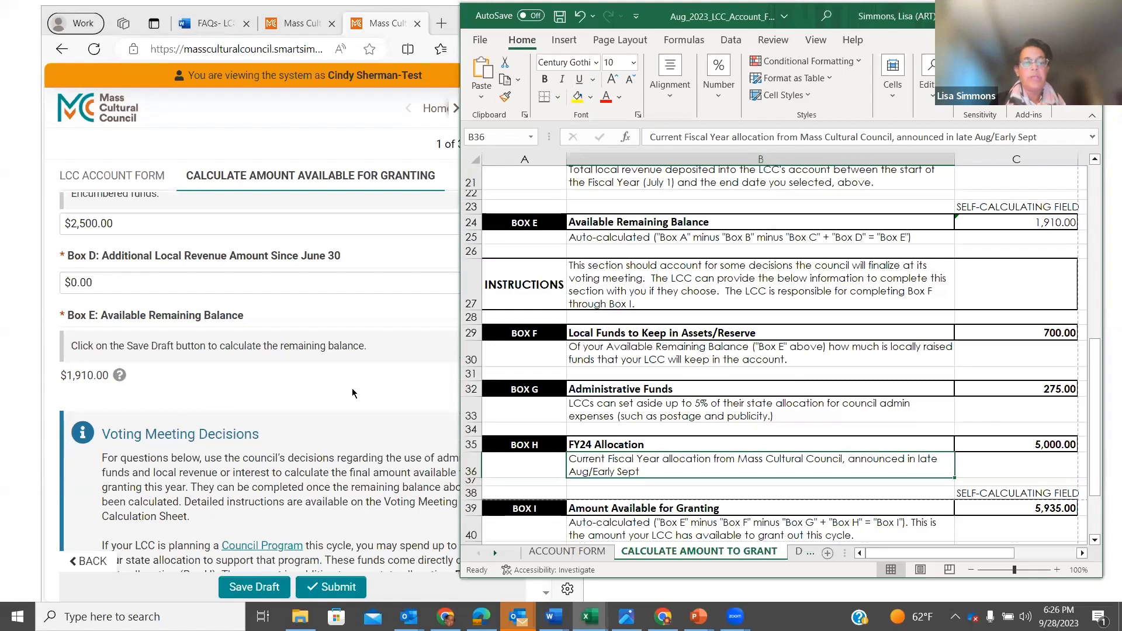
- Widen the browser window and read the Voting Meeting Decisions instructions through to the form's Box F to Box I fields
scroll(352, 393, down, 2)
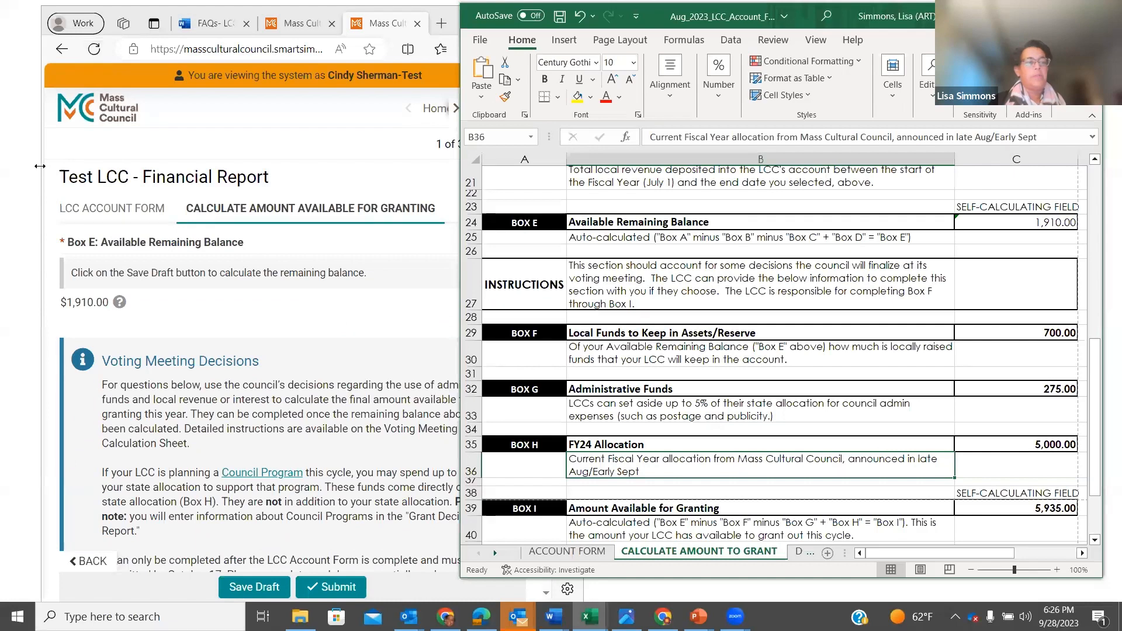
drag(39, 166, 5, 167)
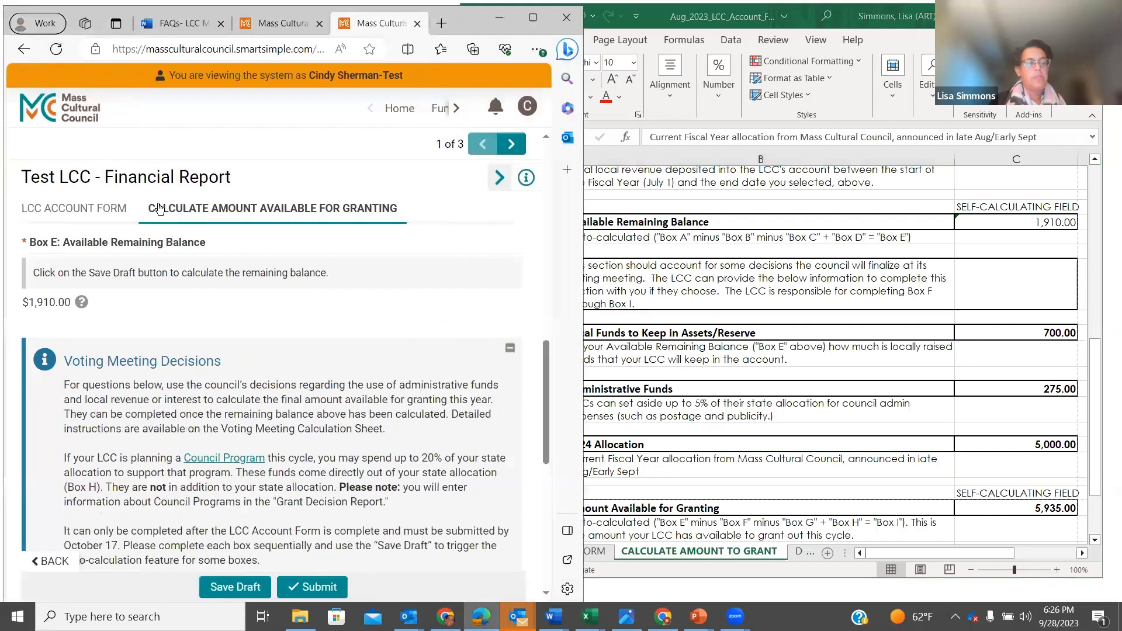
scroll(373, 360, down, 2)
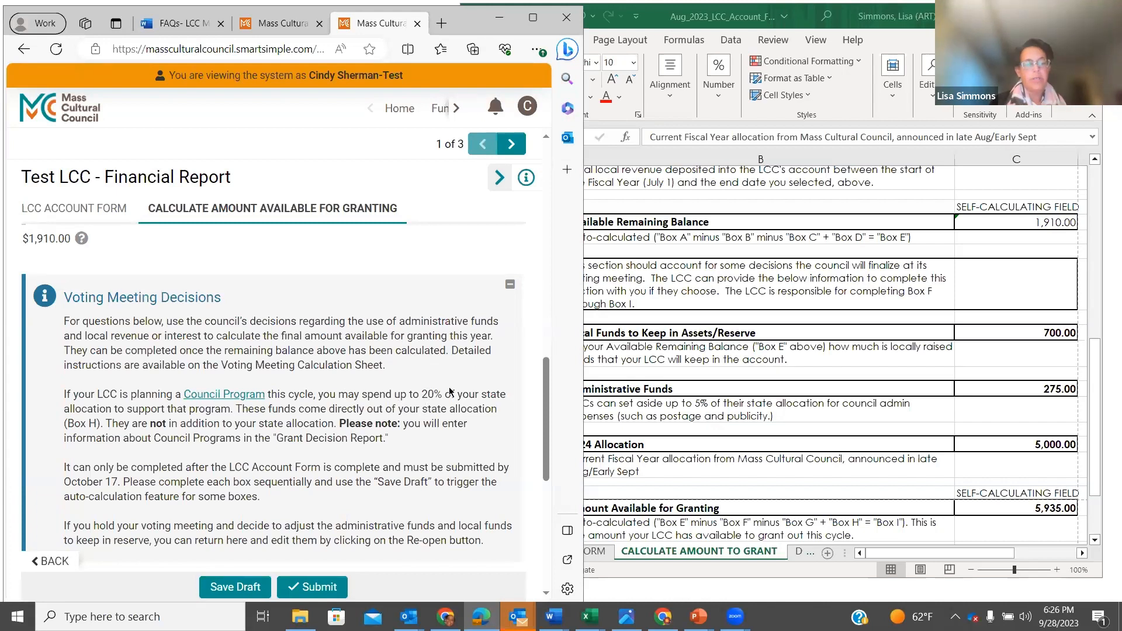
scroll(459, 391, down, 1)
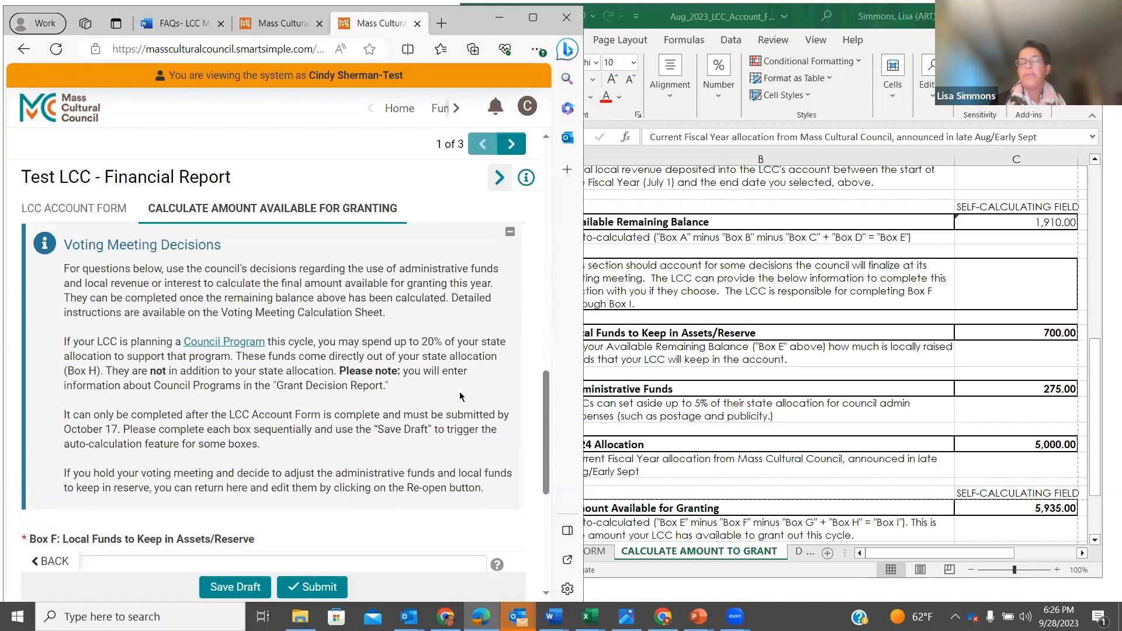
scroll(459, 394, down, 1)
scroll(460, 396, down, 1)
scroll(461, 397, down, 2)
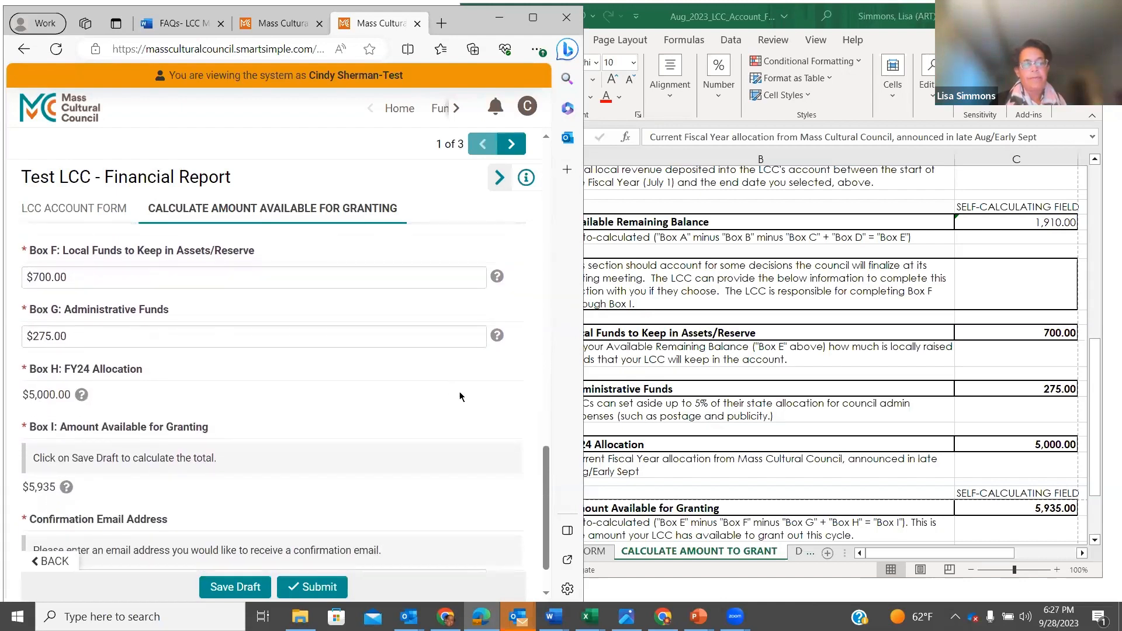
- Check Box F: Local Funds to Keep in Assets/Reserve in the form against the workbook's Box F entry
key(alt+Tab)
scroll(711, 420, down, 2)
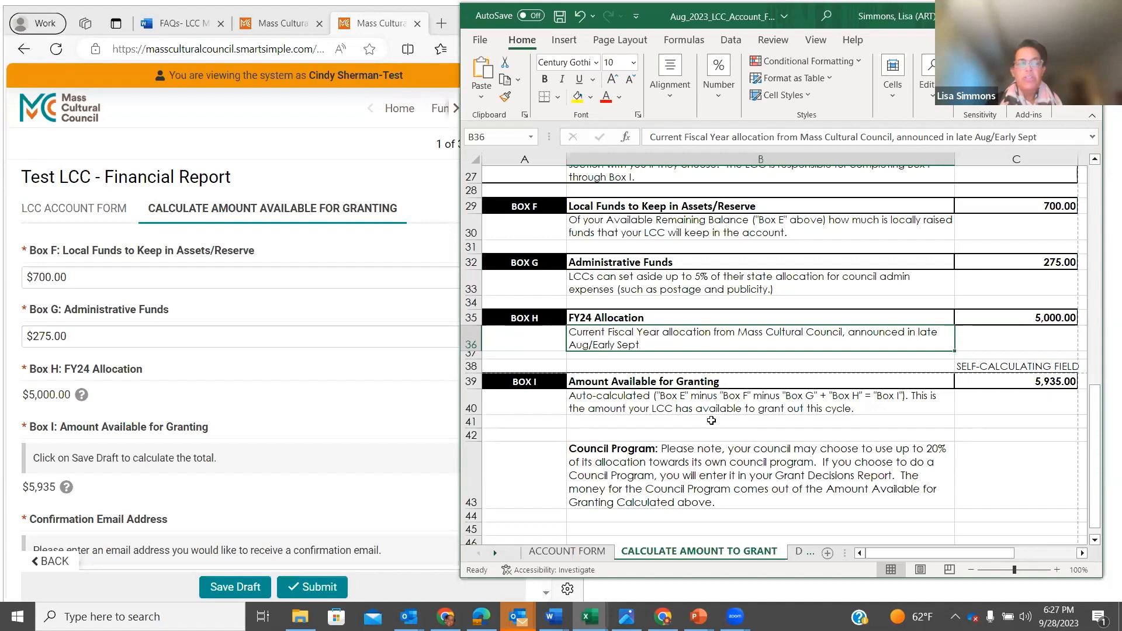
click(84, 275)
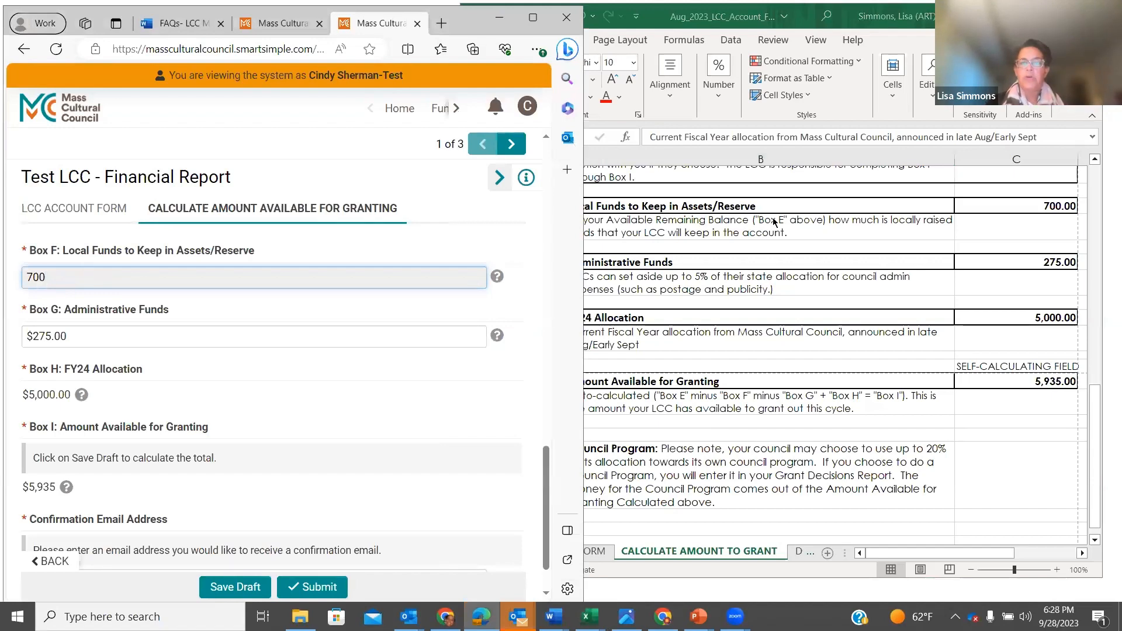
click(826, 207)
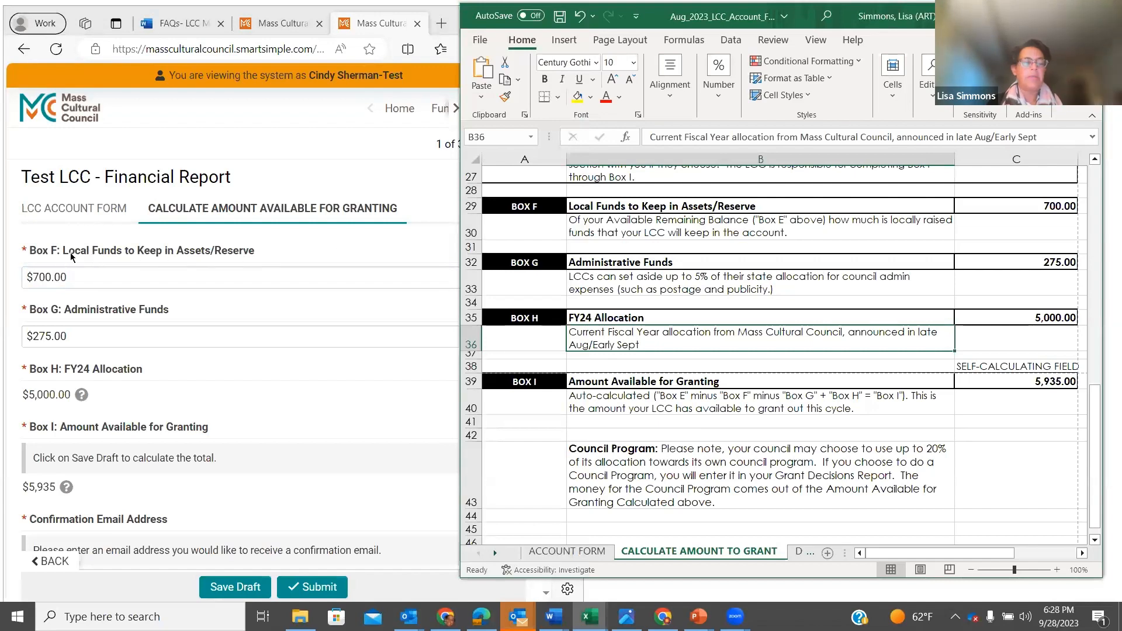
- Clear the amount in Box G: Administrative Funds on the Financial Report form
click(74, 337)
key(BackSpace)
key(BackSpace)
key(BackSpace)
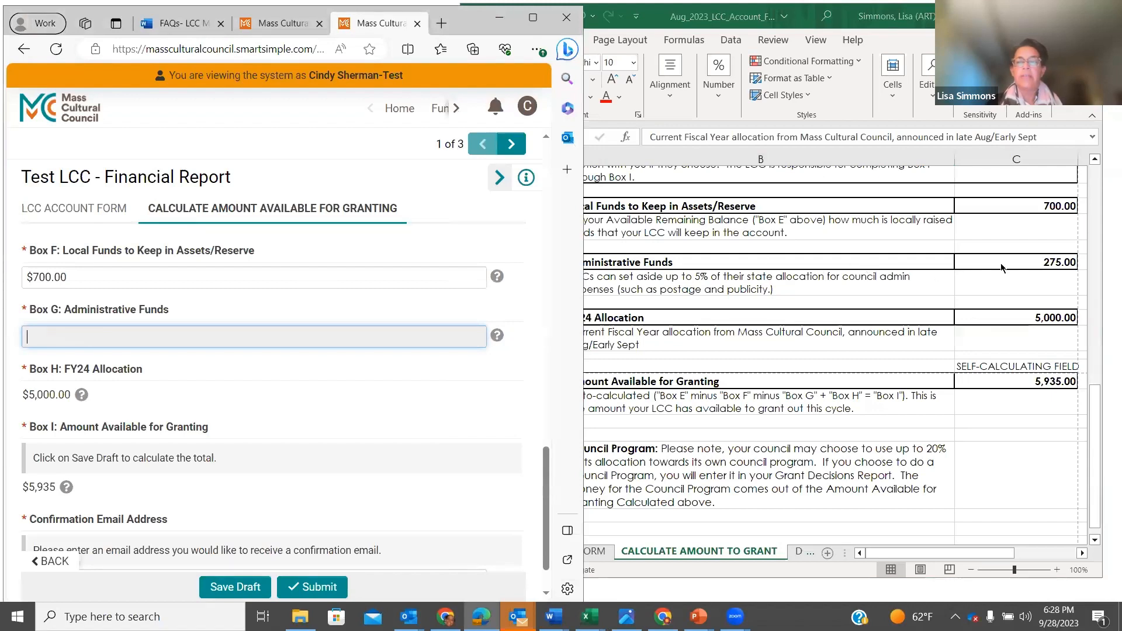
- Set the workbook's Box G Administrative Funds amount to 250
click(1034, 263)
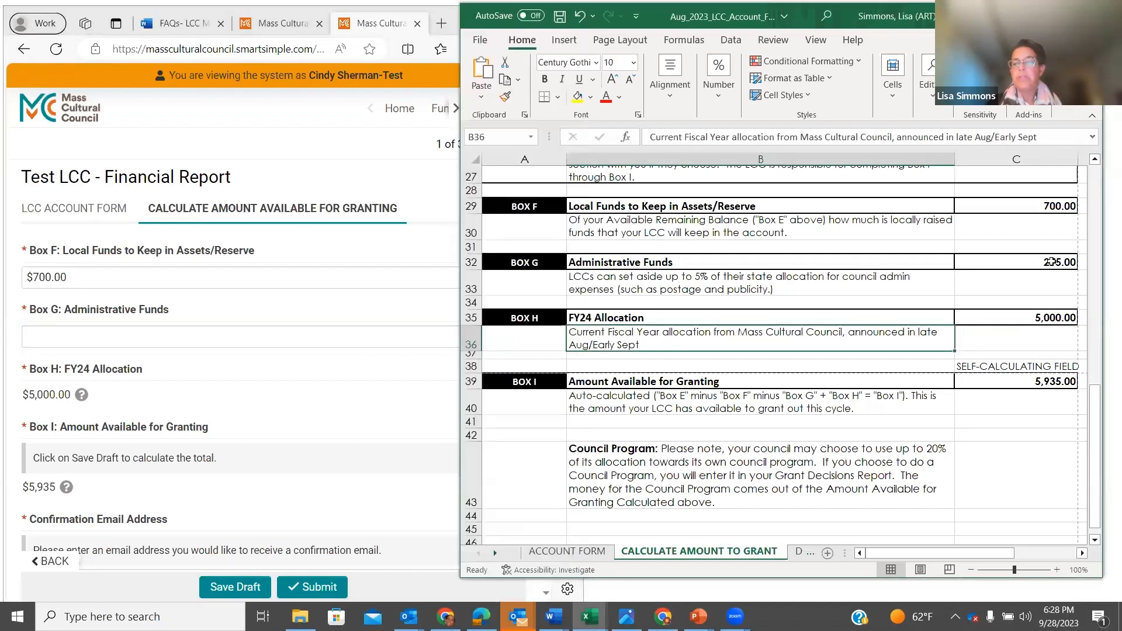
double_click(1051, 261)
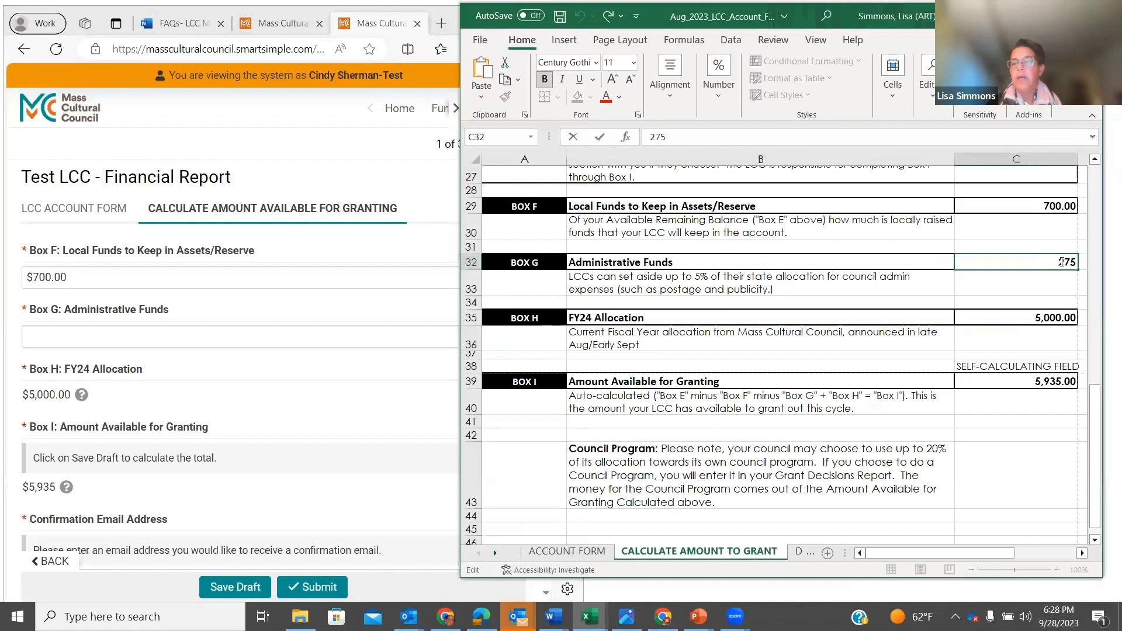
key(BackSpace)
key(BackSpace)
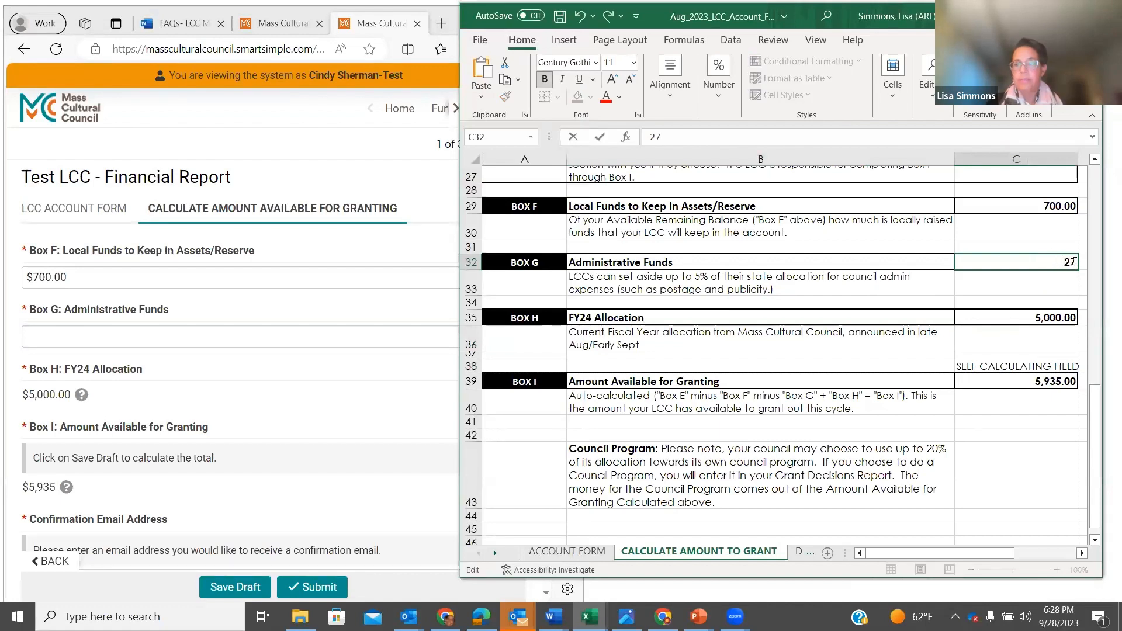
text(50)
key(Return)
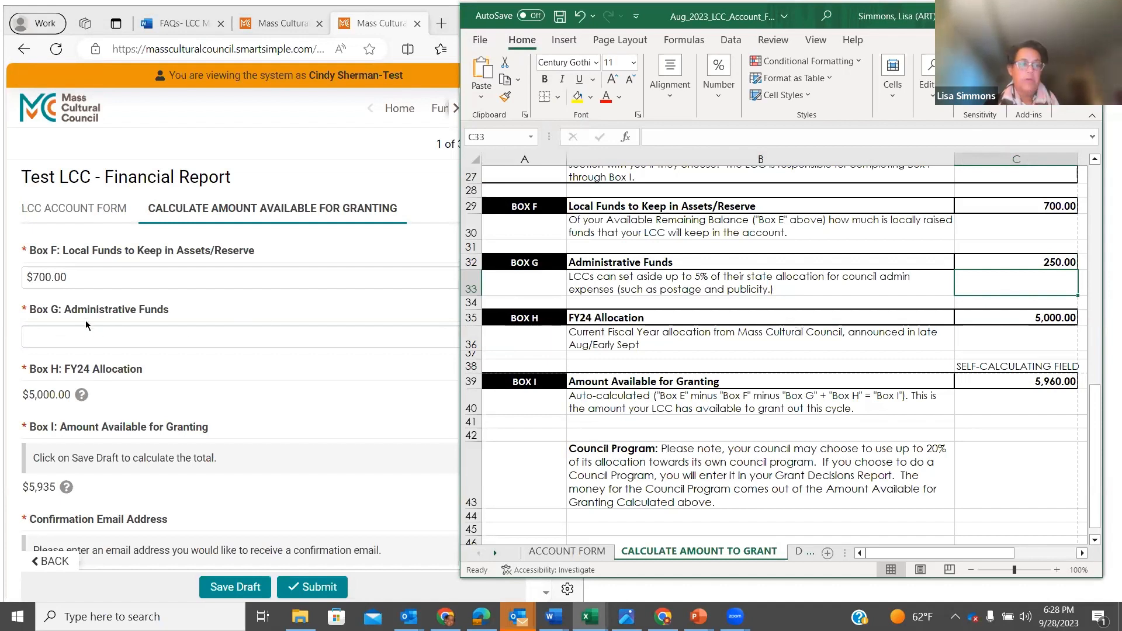
- Enter 250 for Box G: Administrative Funds on the Financial Report form
click(62, 337)
text(250)
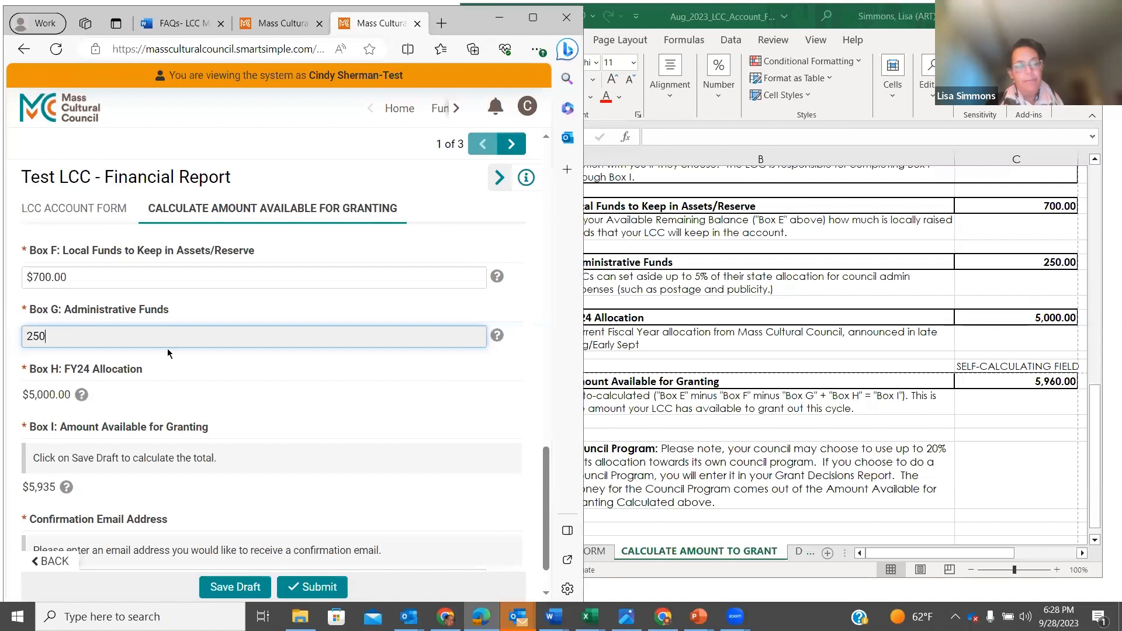
click(202, 360)
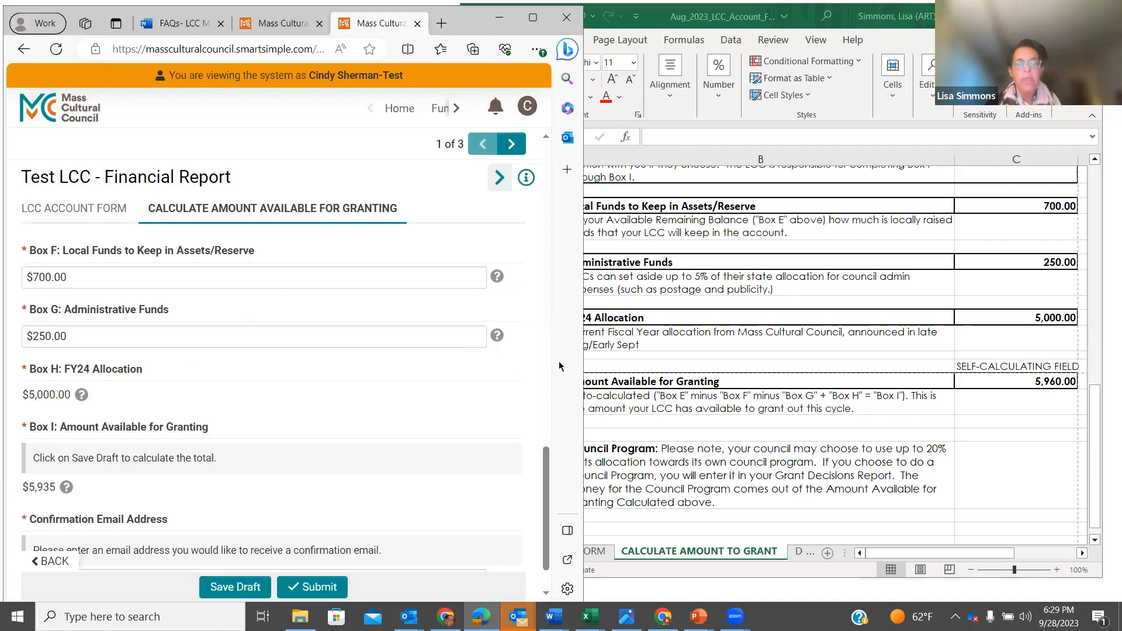
- Check Box H and Box I against the workbook, and save the draft to recalculate the amount available for granting
click(693, 352)
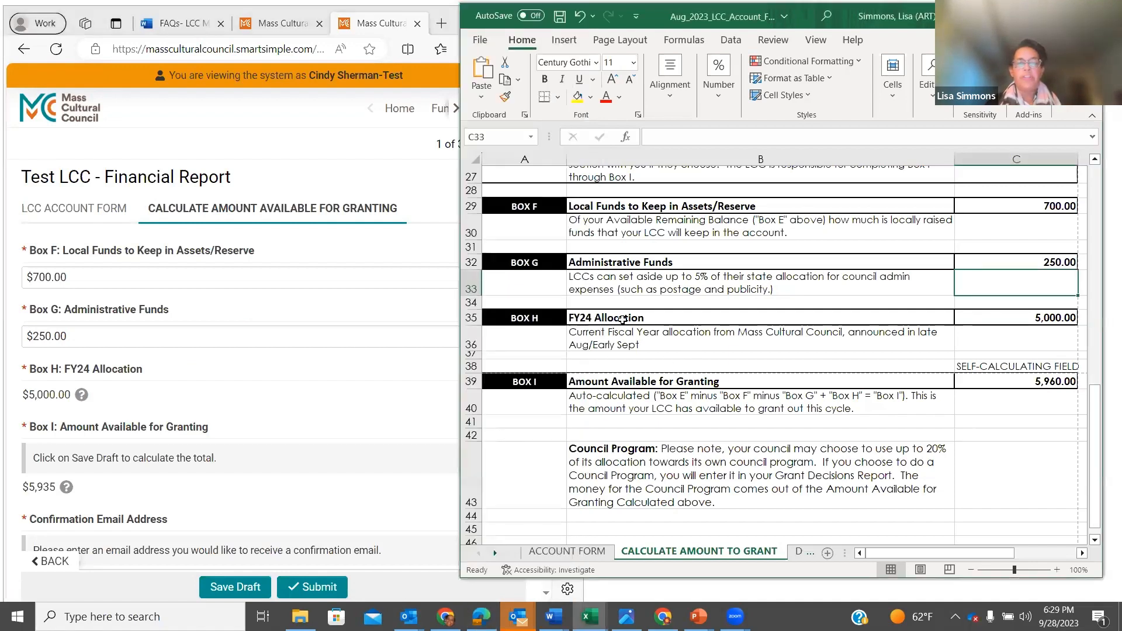
click(131, 396)
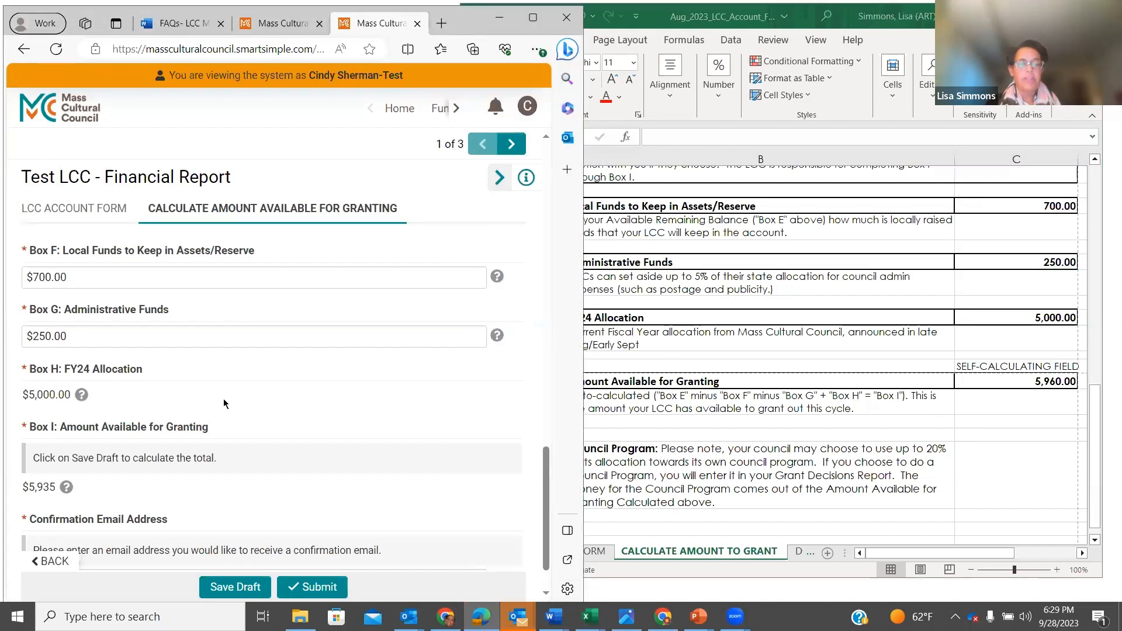
scroll(224, 398, down, 1)
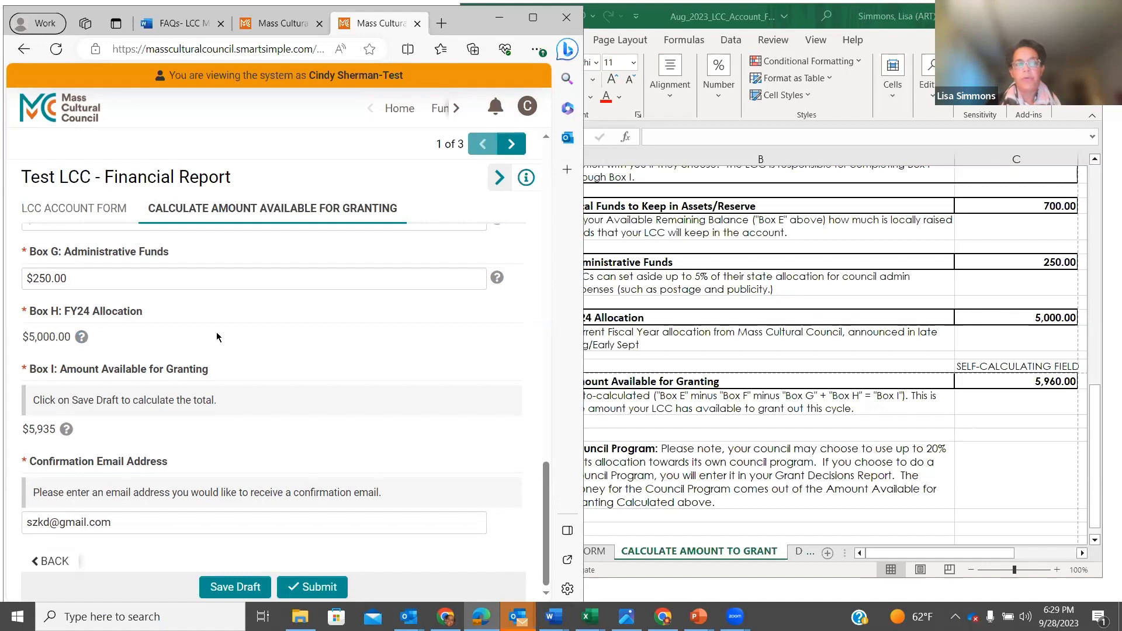
mouse_move(75, 339)
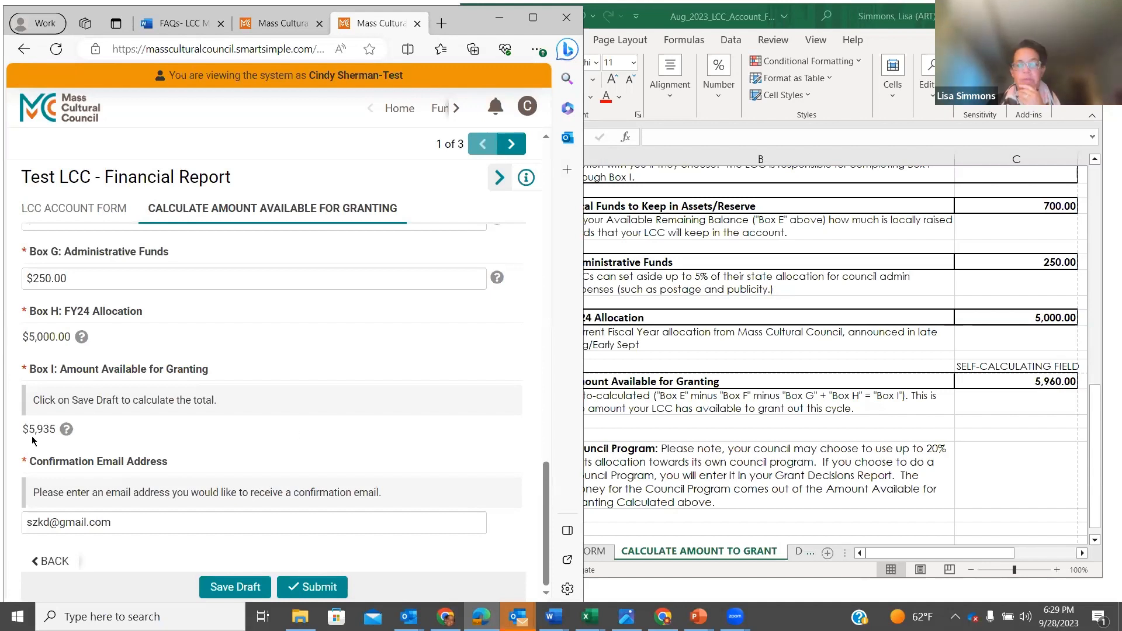
click(237, 589)
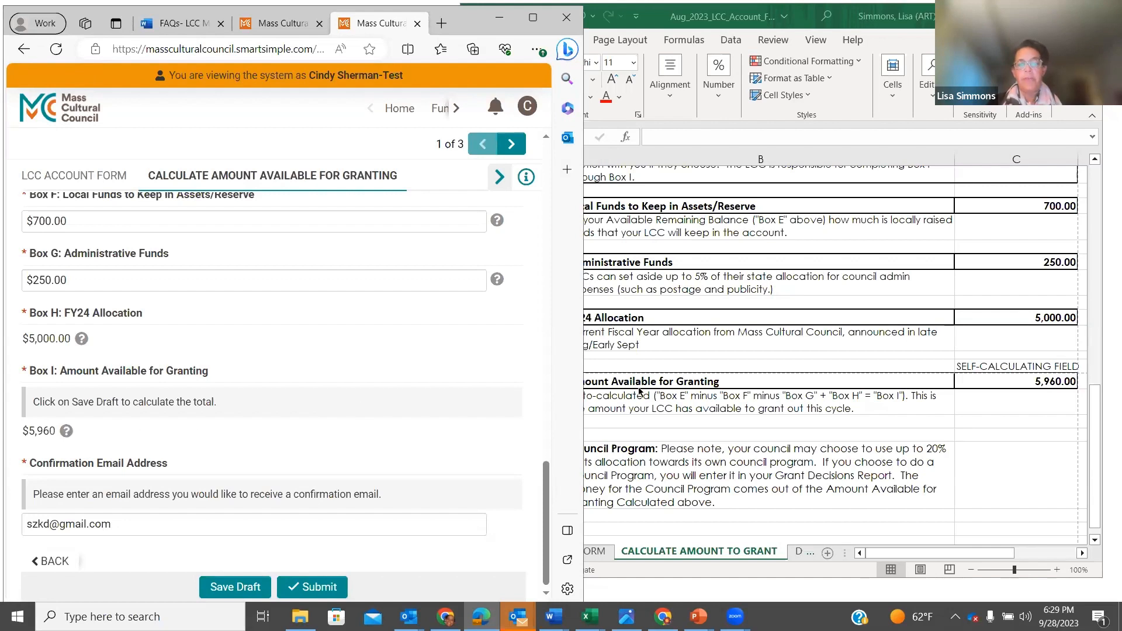
click(777, 377)
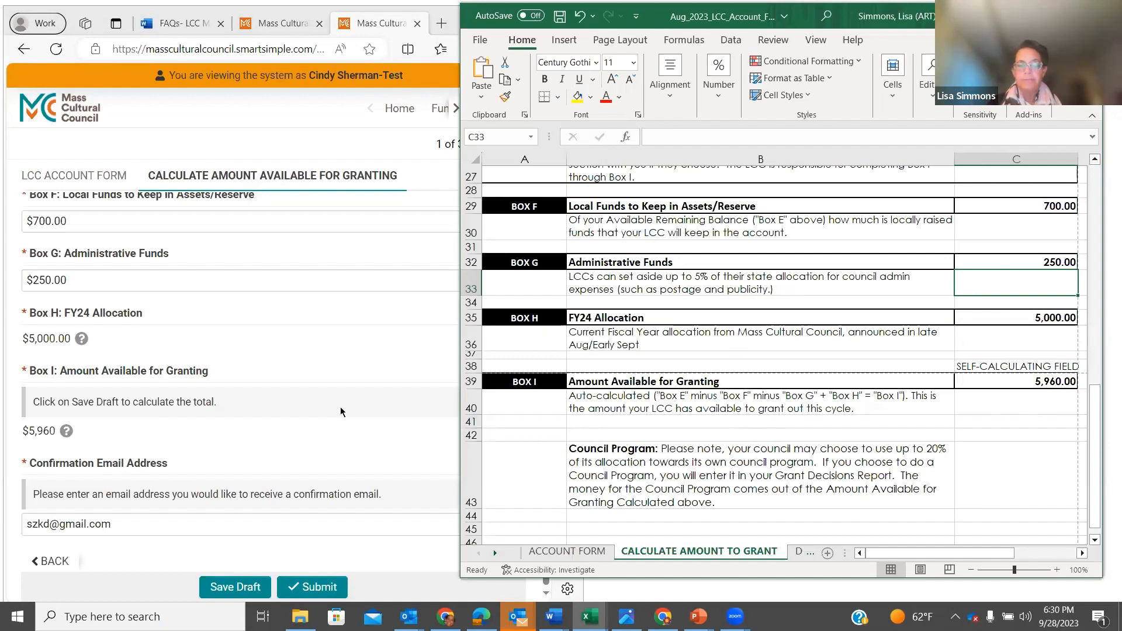
click(230, 588)
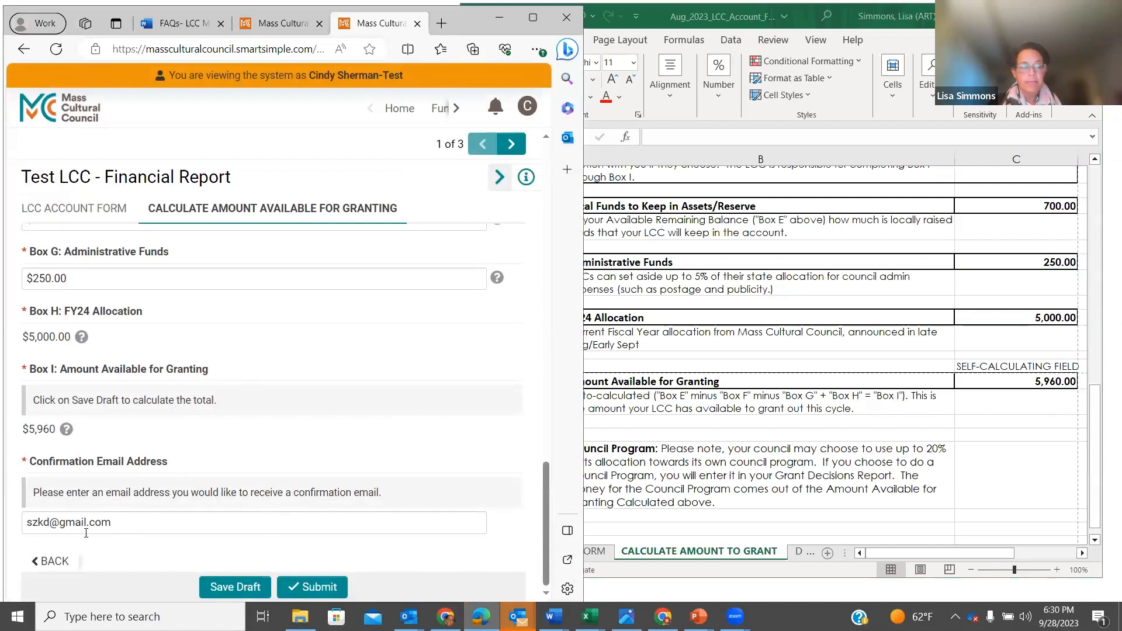
- Save the draft once more, then submit the Financial Report and confirm the submission
click(237, 588)
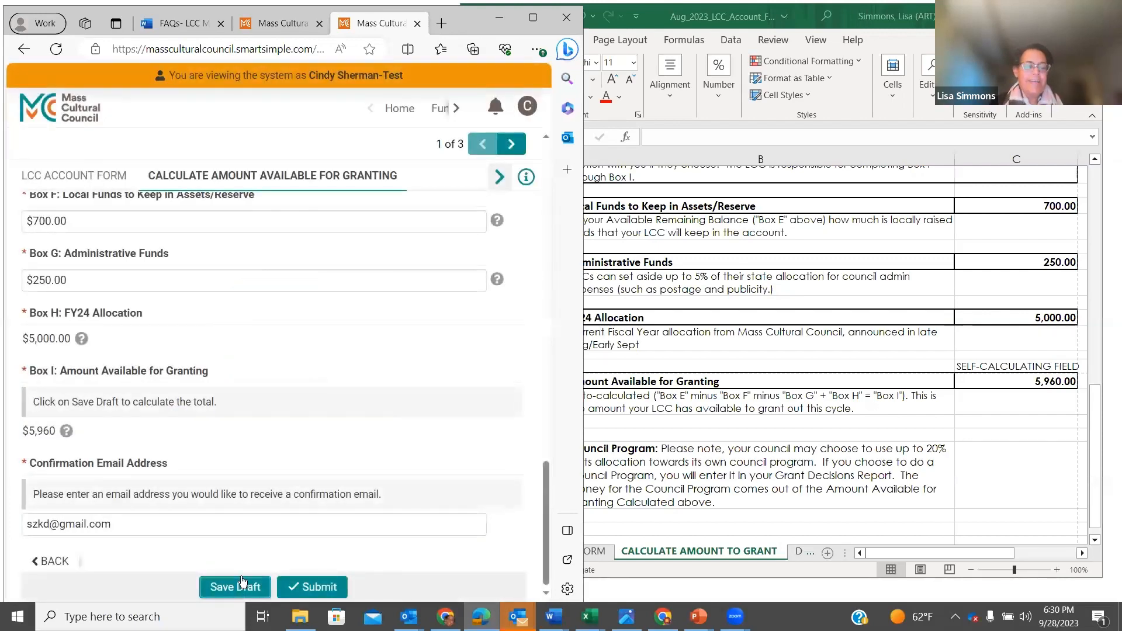
click(316, 587)
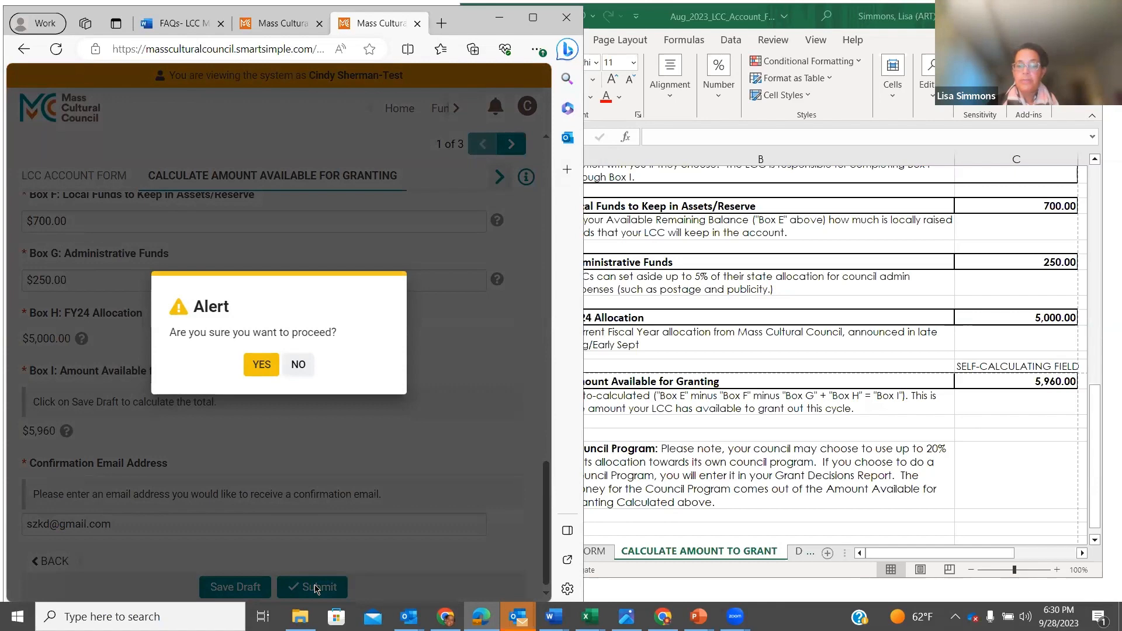
click(261, 366)
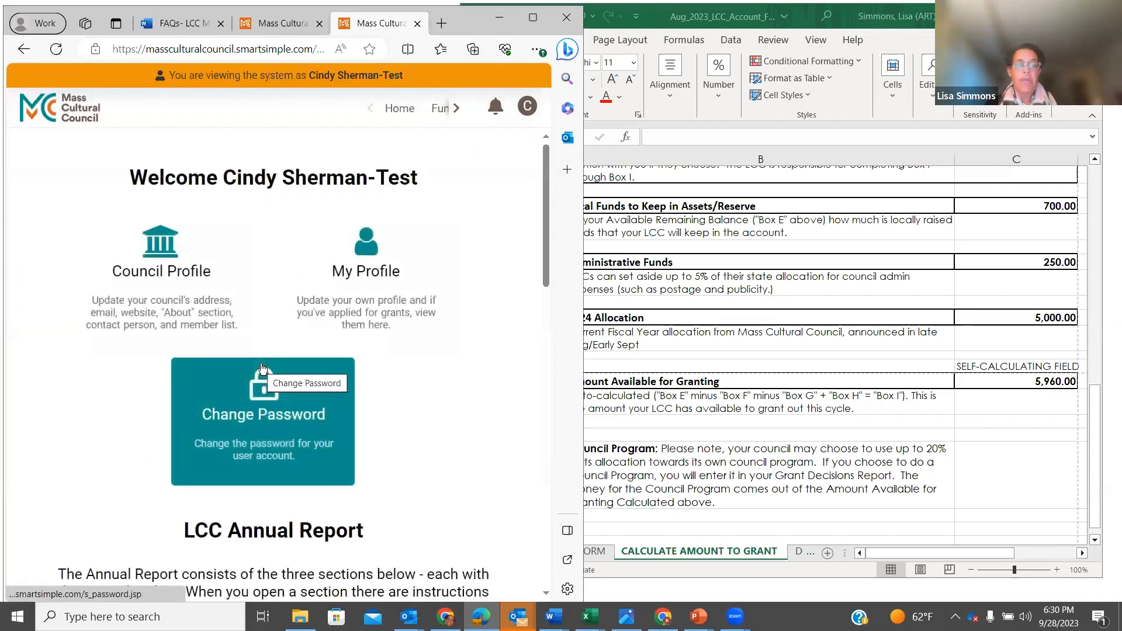
- Open the Grant Decisions section of the LCC Annual Report from the portal's home page
scroll(305, 366, down, 4)
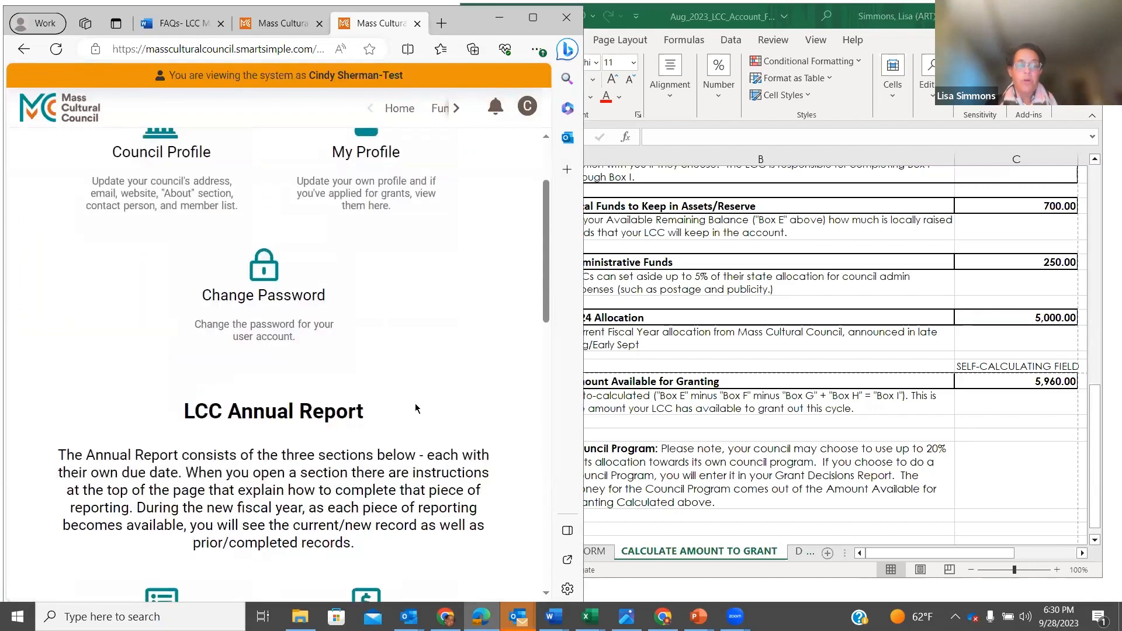
scroll(415, 404, down, 3)
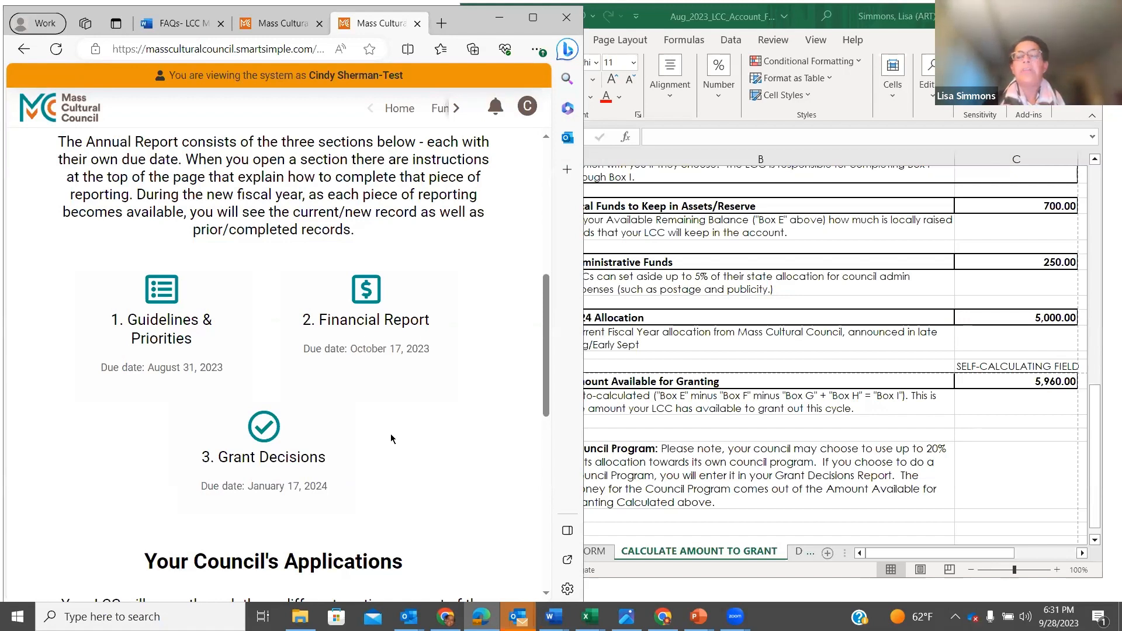
click(253, 457)
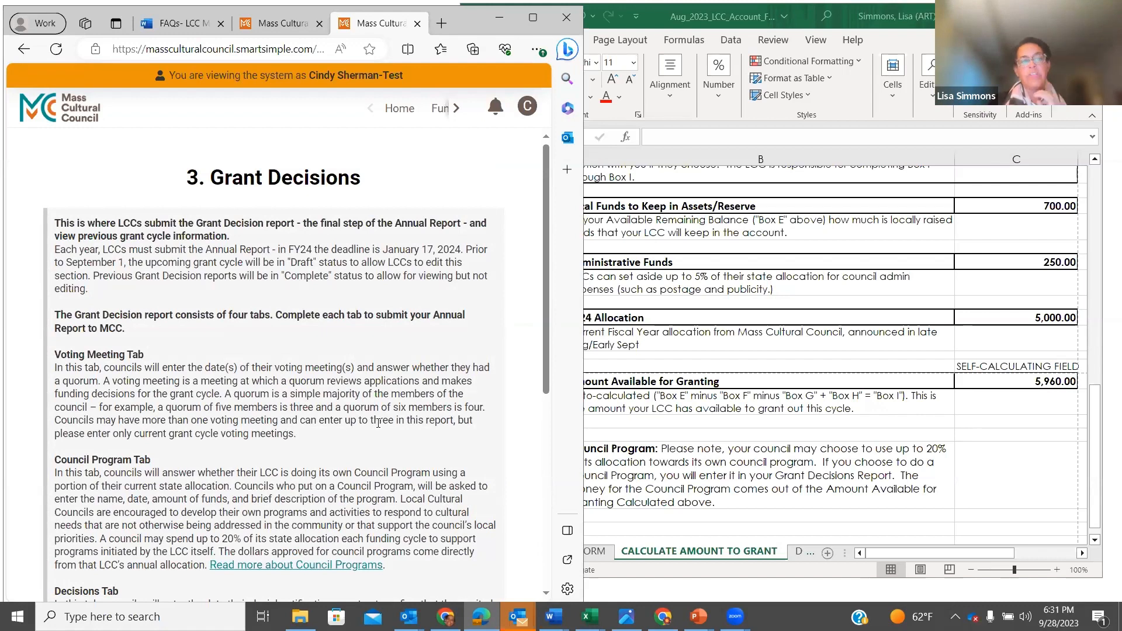
- Read the Grant Decisions instructions, widen the browser window, and open the FY24 draft report for Test LCC
scroll(378, 423, down, 1)
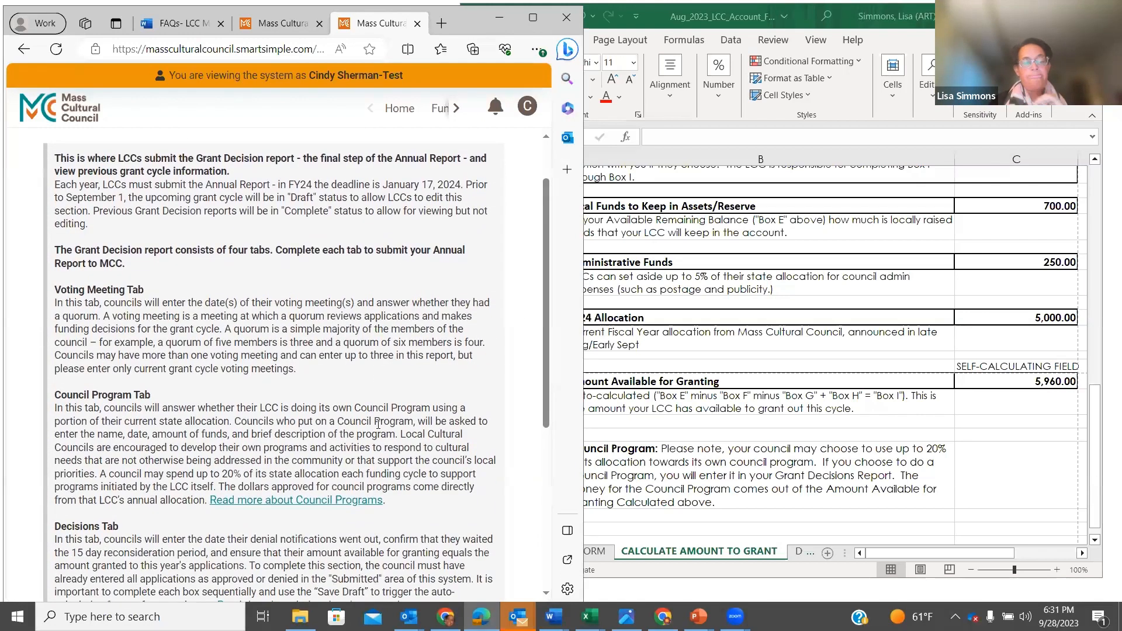
scroll(378, 423, down, 1)
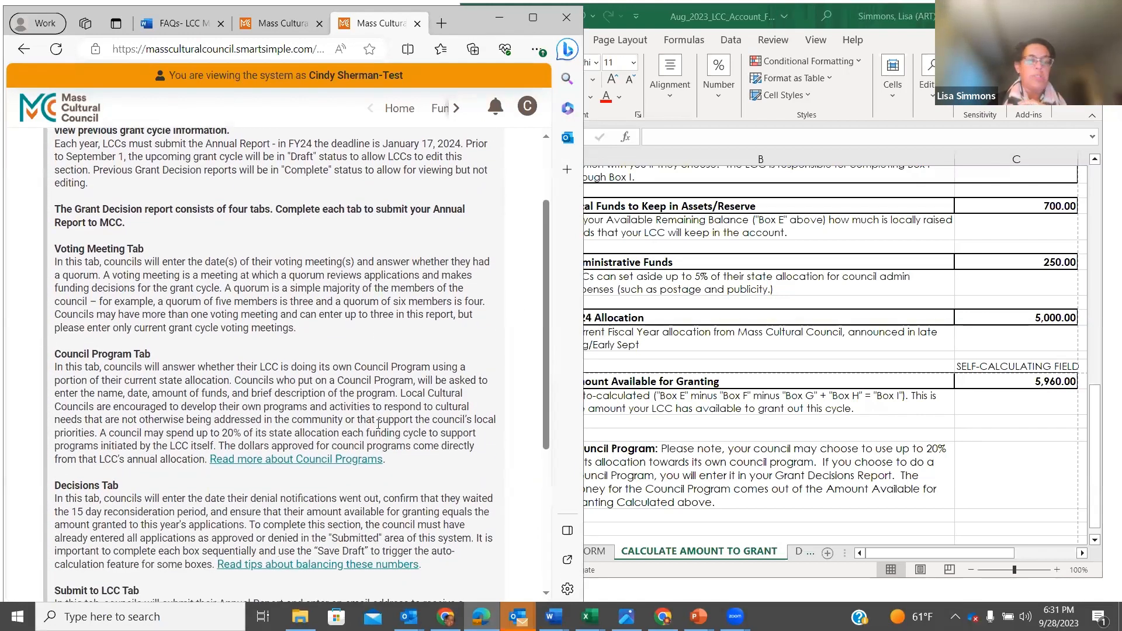
scroll(378, 424, down, 1)
scroll(378, 425, down, 2)
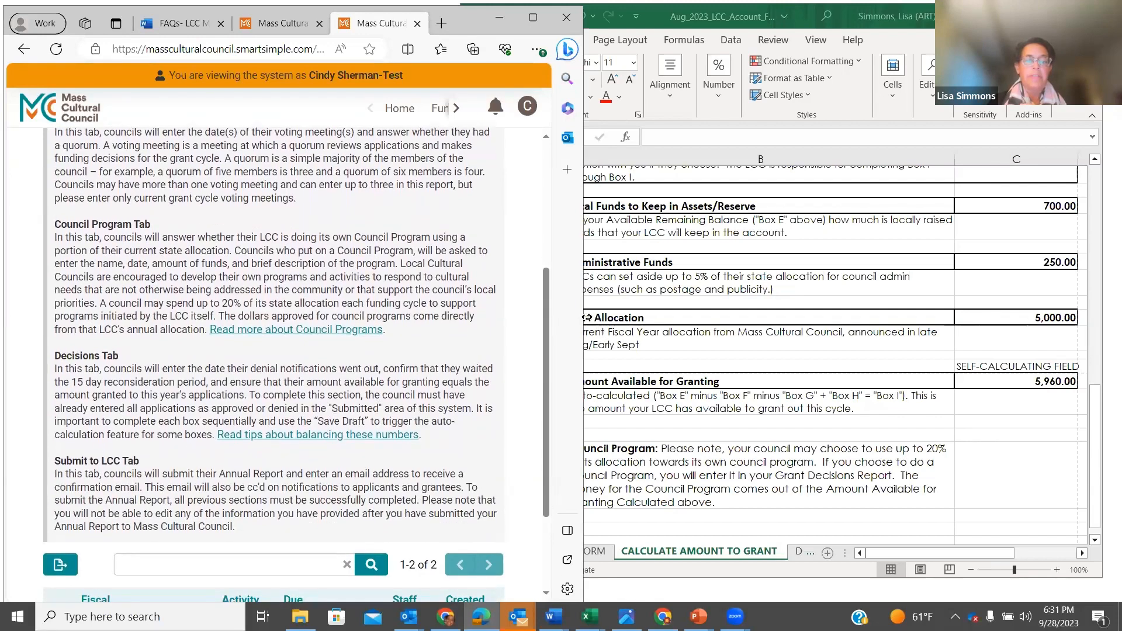
drag(586, 317, 773, 321)
scroll(526, 373, down, 1)
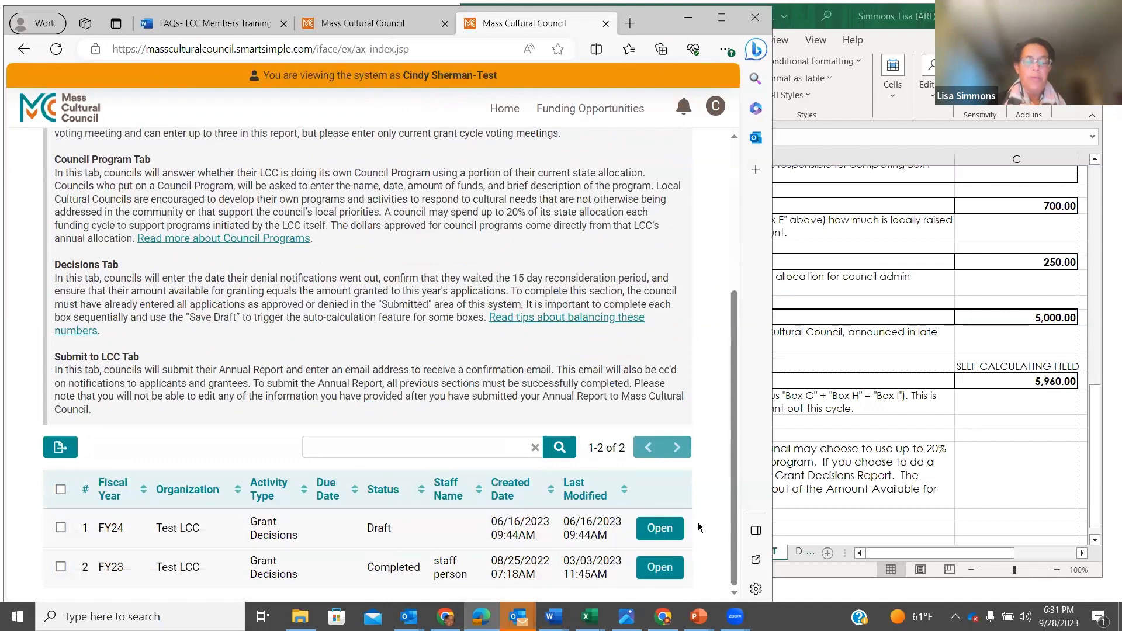
click(660, 529)
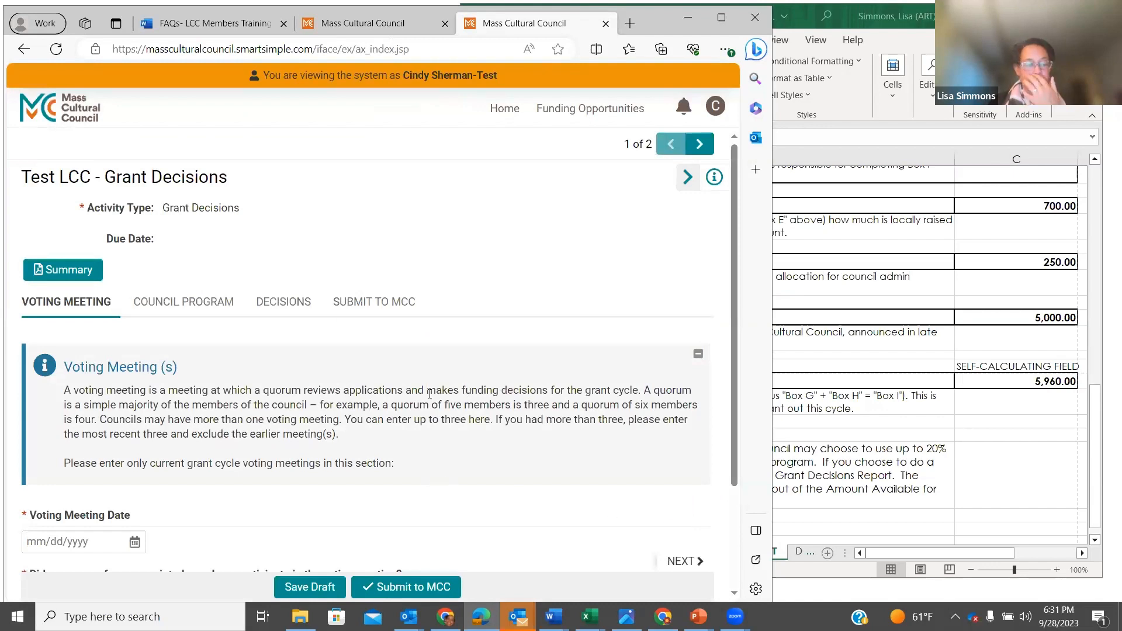
- Review the Voting Meeting questions, answer Yes to the Council Program question, and examine the follow-up fields for funds and program name
scroll(331, 406, down, 2)
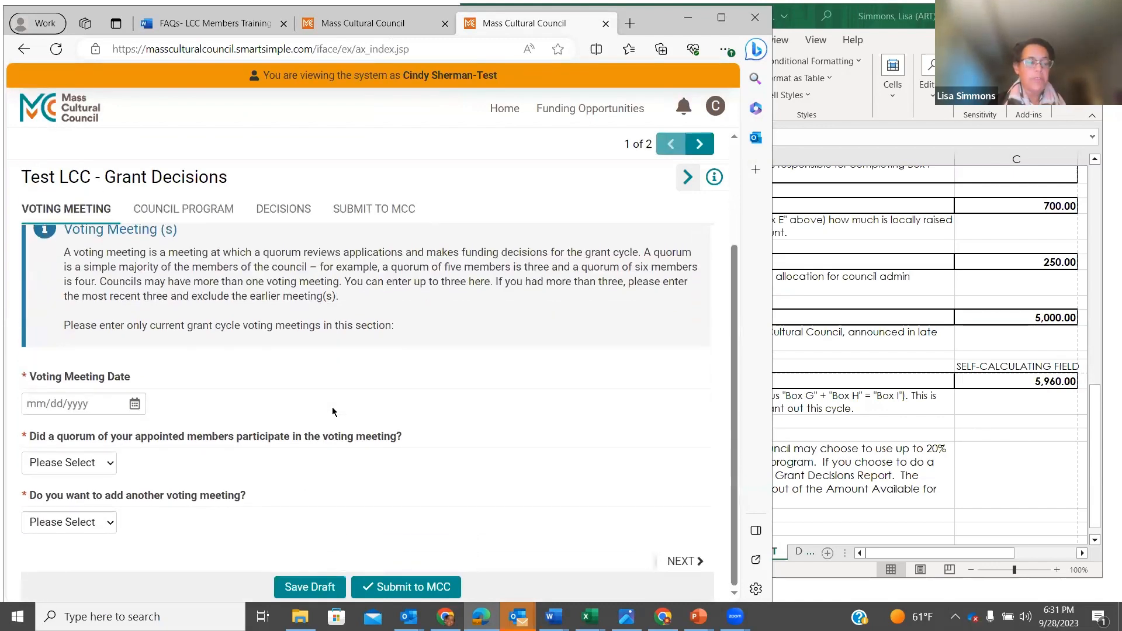
scroll(333, 412, up, 2)
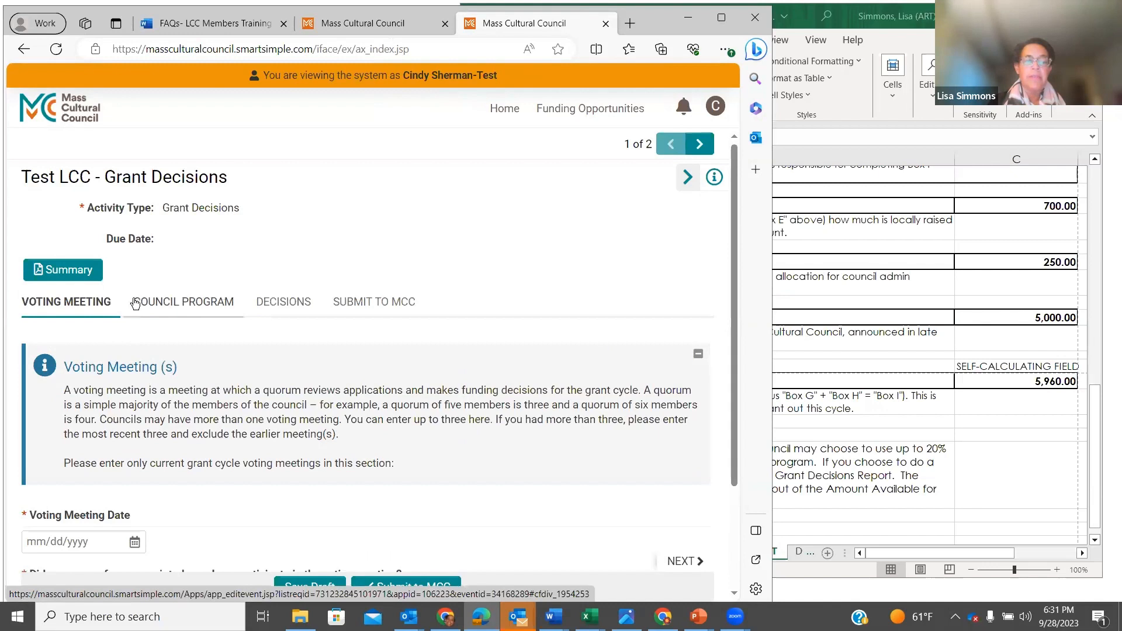
click(183, 303)
scroll(117, 515, down, 1)
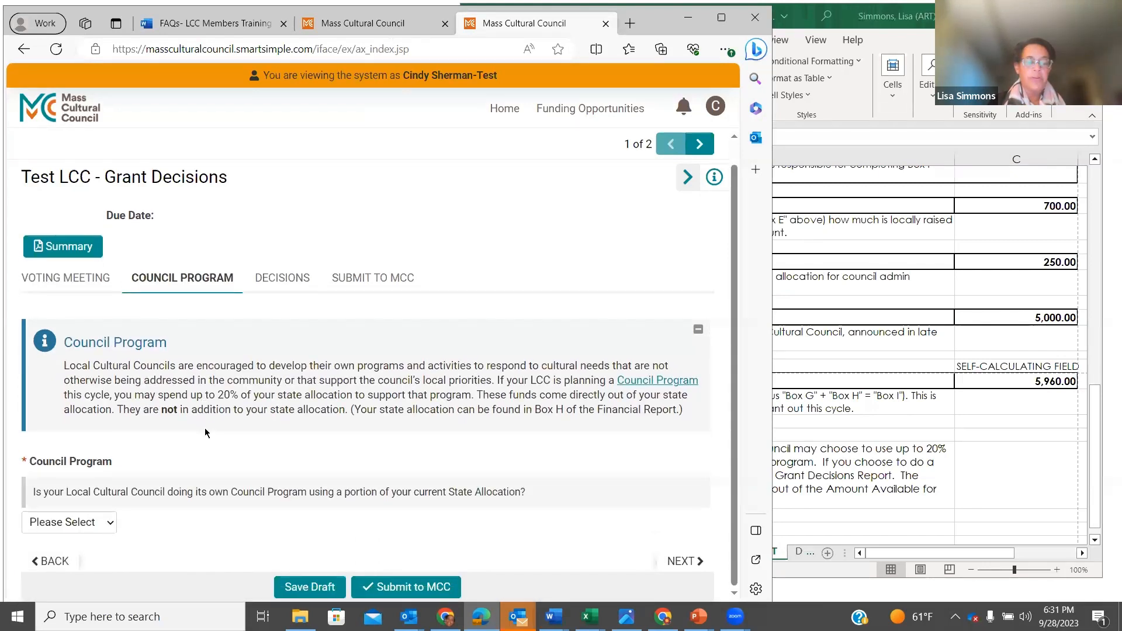
click(109, 523)
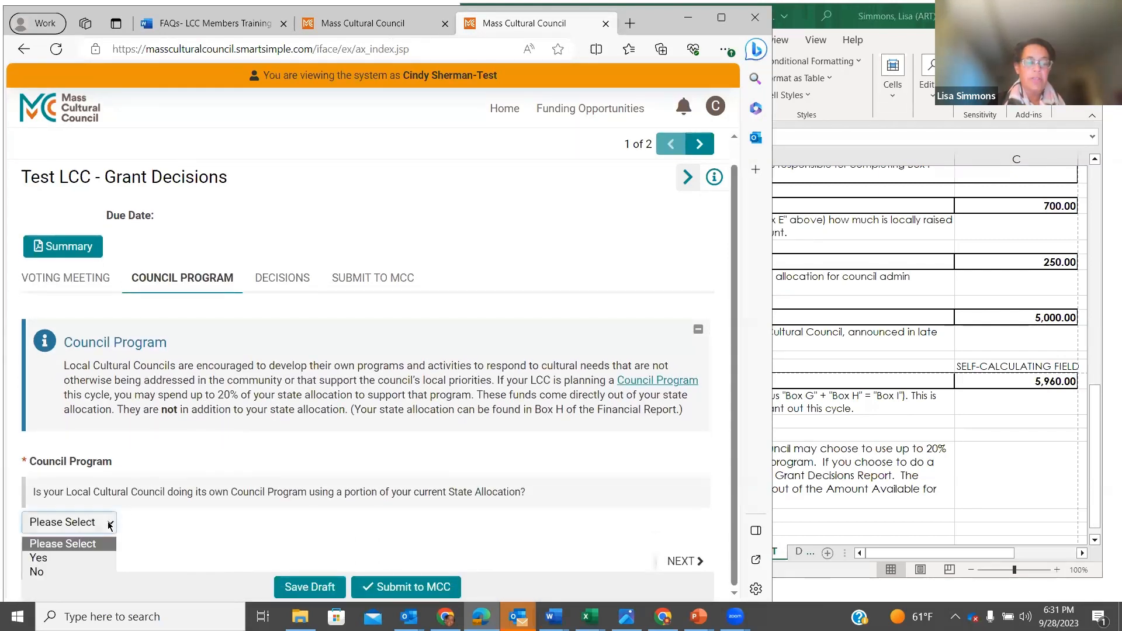
click(71, 558)
scroll(208, 523, down, 3)
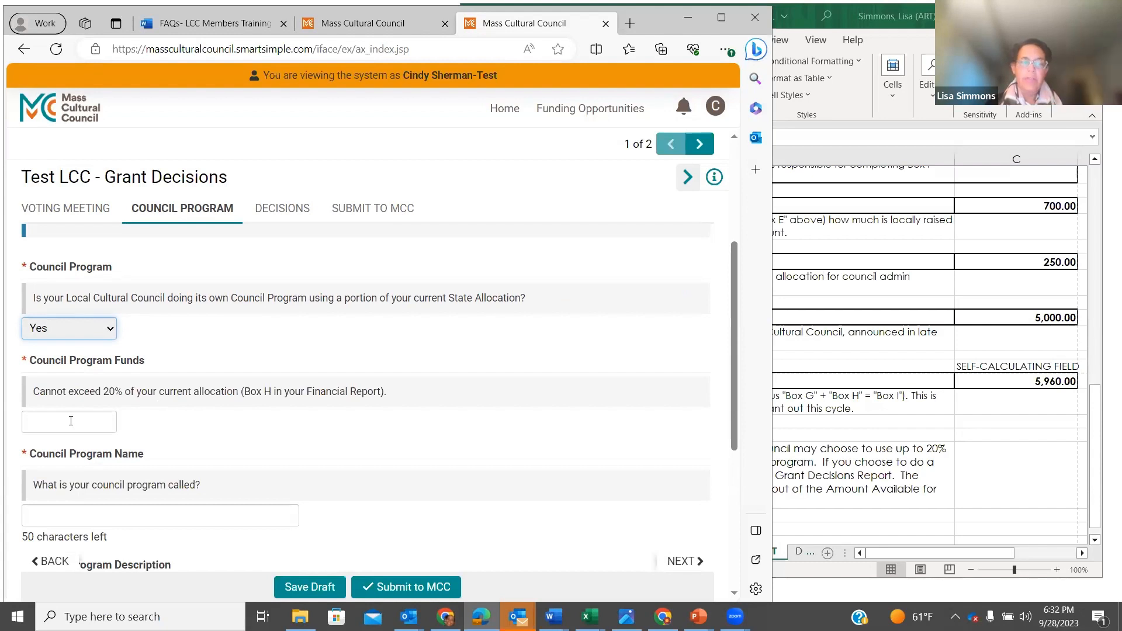
- Examine the Decisions section's instructions and its denial notification and reconsideration questions in the Grant Decisions report
click(282, 209)
scroll(264, 367, down, 2)
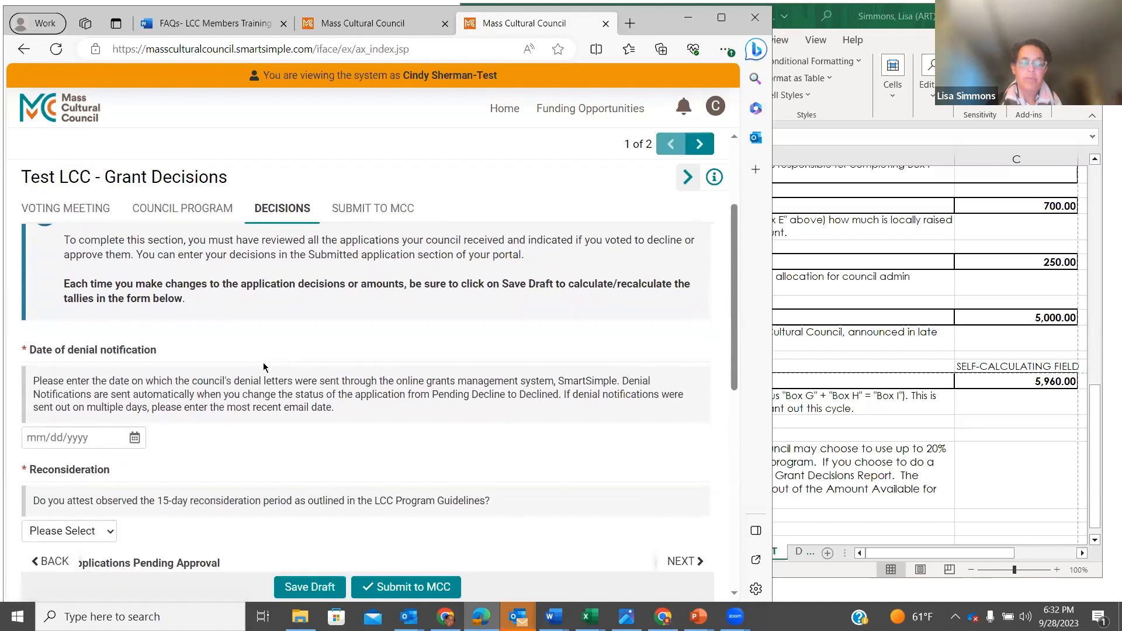
scroll(263, 367, up, 1)
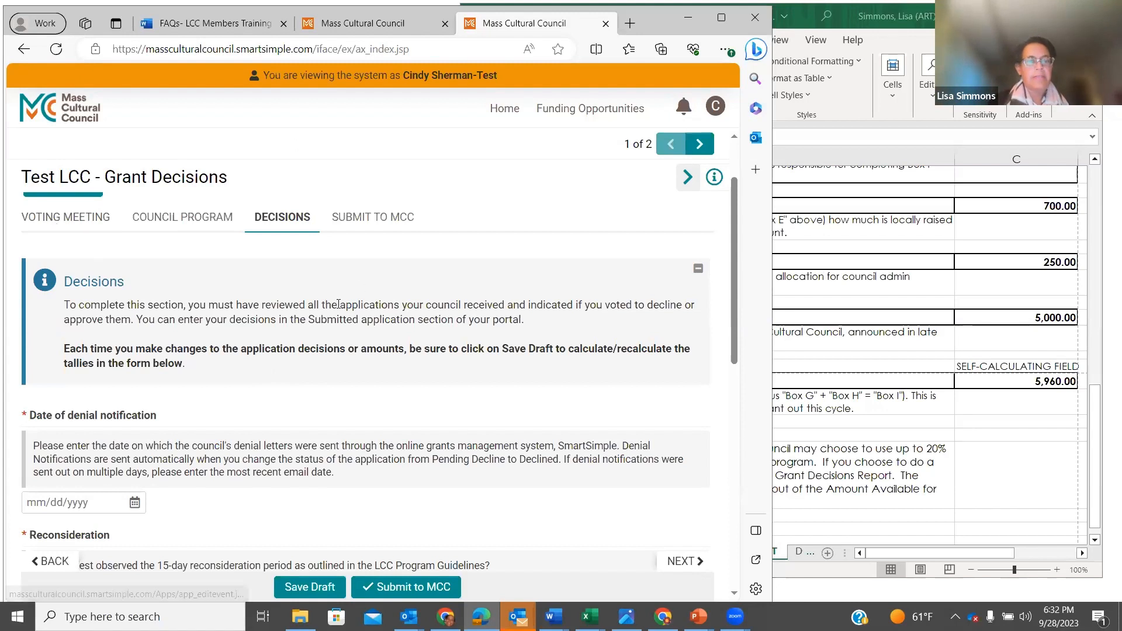
- Return to the portal's home page without saving the Grant Decisions changes, and open the submitted FY24 Financial Report for Test LCC
click(506, 108)
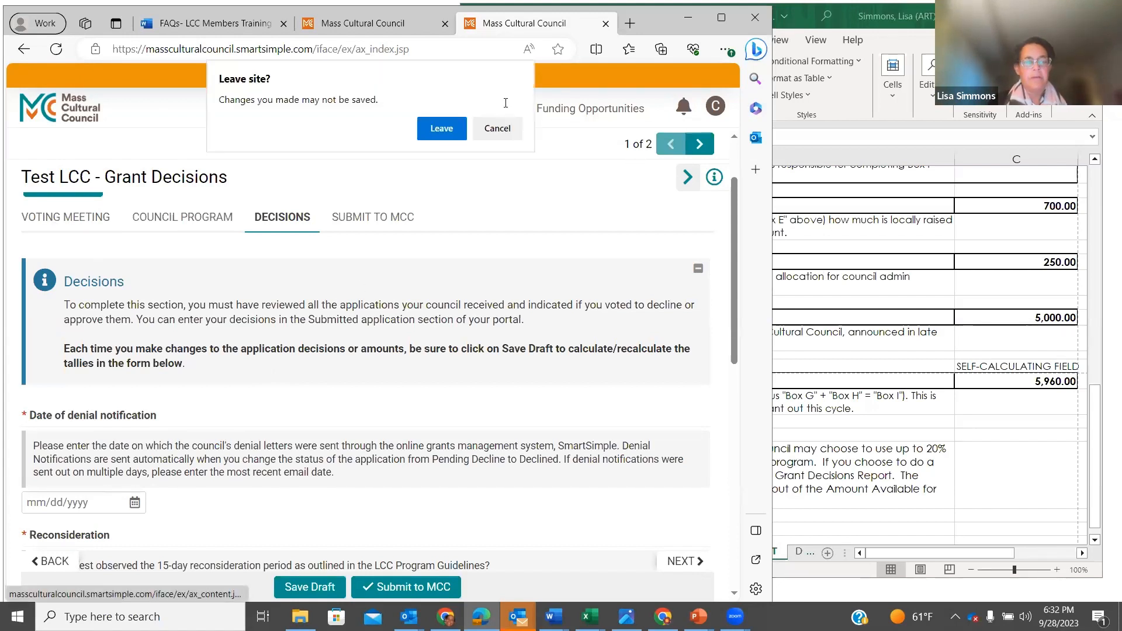
click(450, 135)
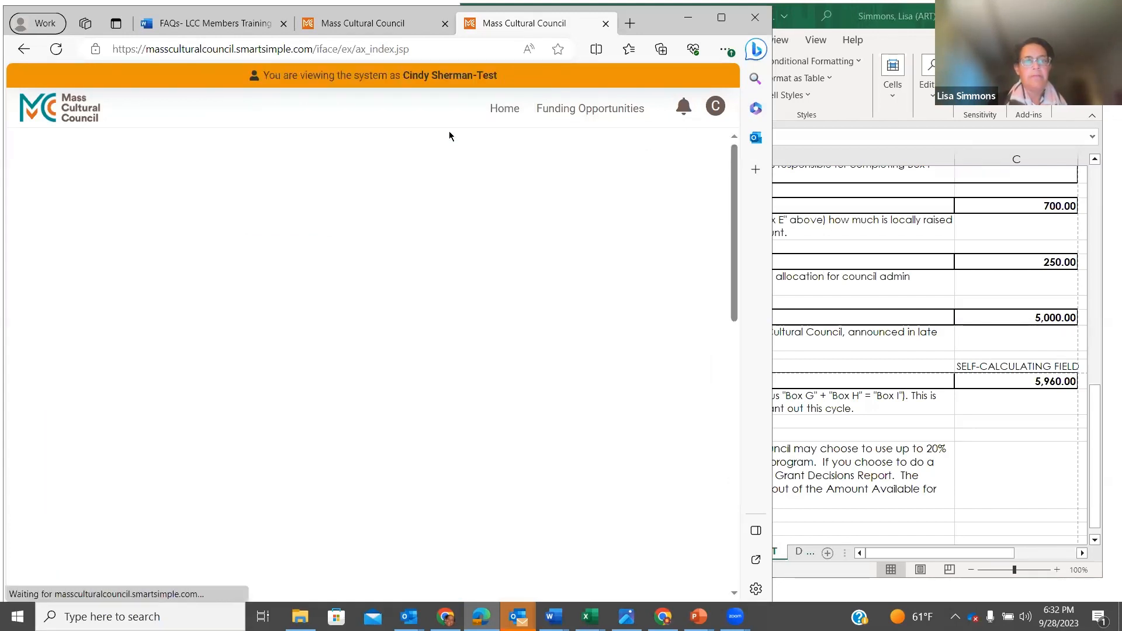
scroll(365, 292, down, 2)
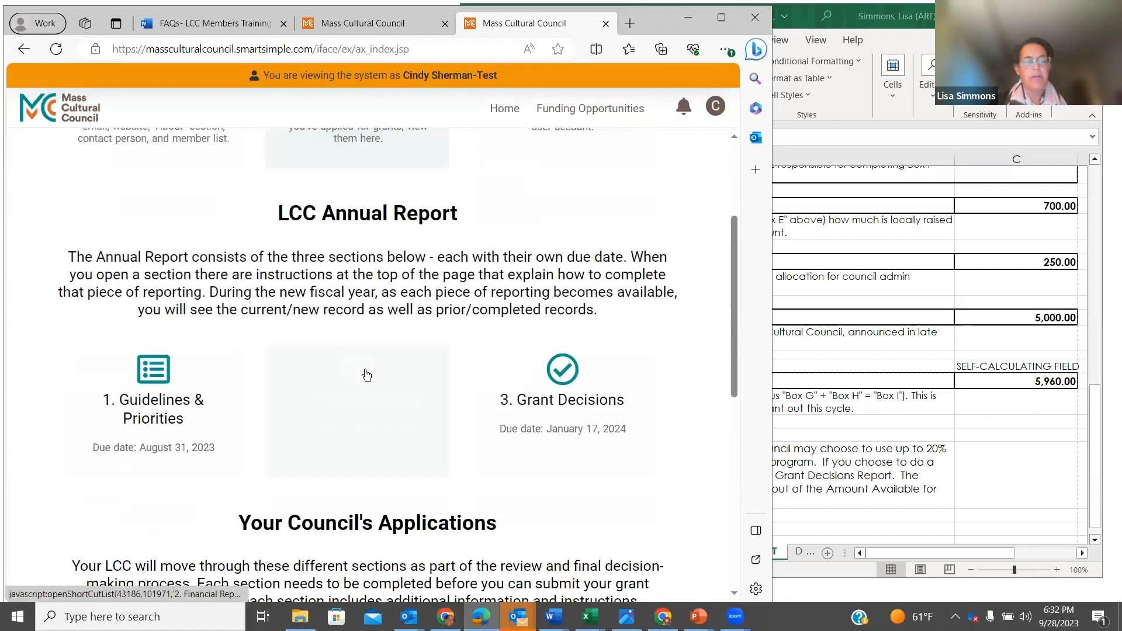
click(359, 381)
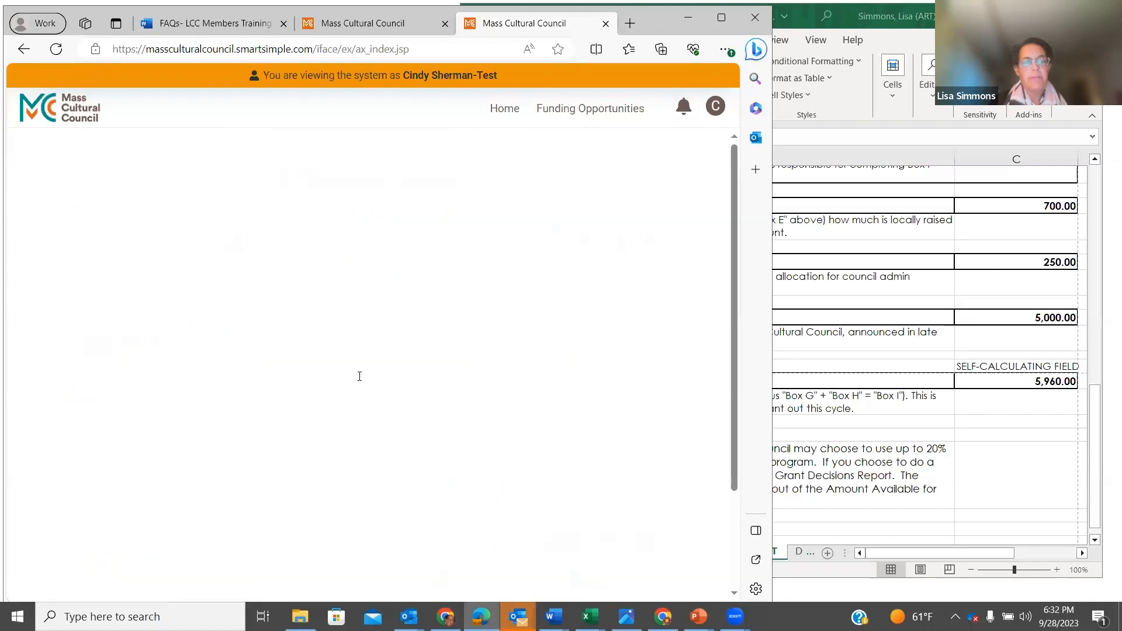
scroll(359, 376, down, 3)
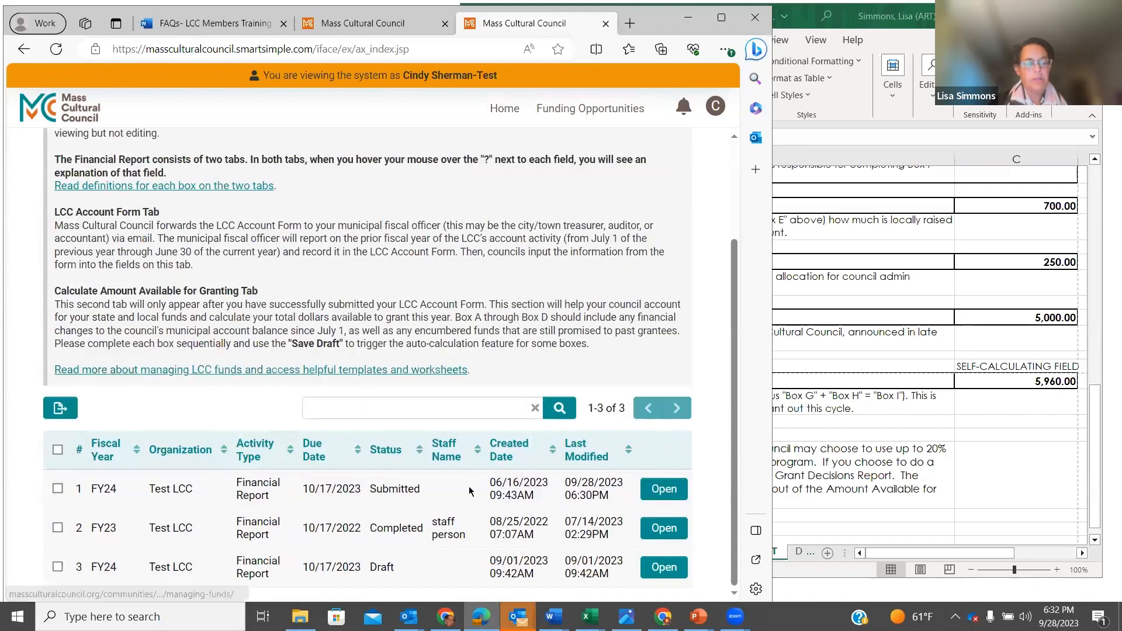
click(664, 490)
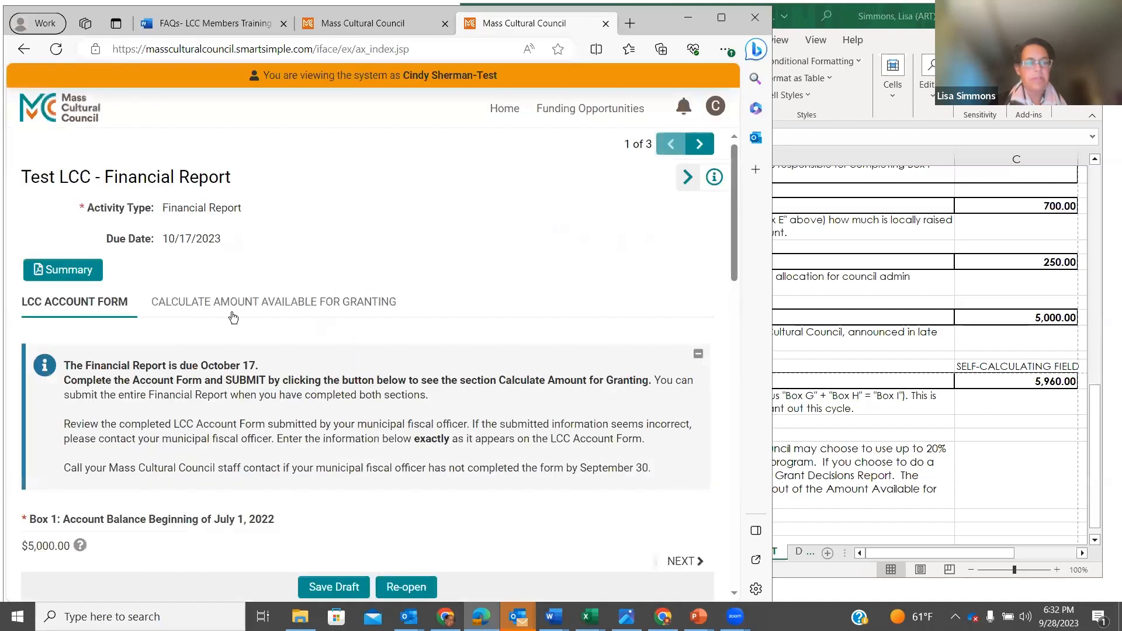
- Review the Calculate Amount Available for Granting section of the Financial Report from the end date down to Box I
click(267, 310)
scroll(315, 375, down, 5)
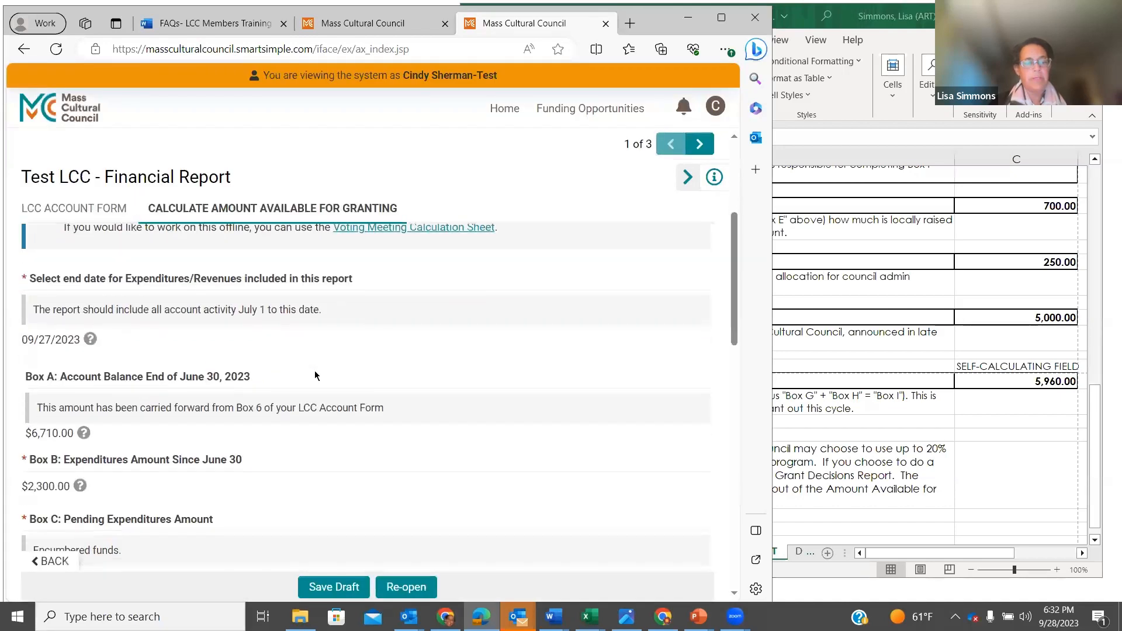
scroll(315, 376, down, 1)
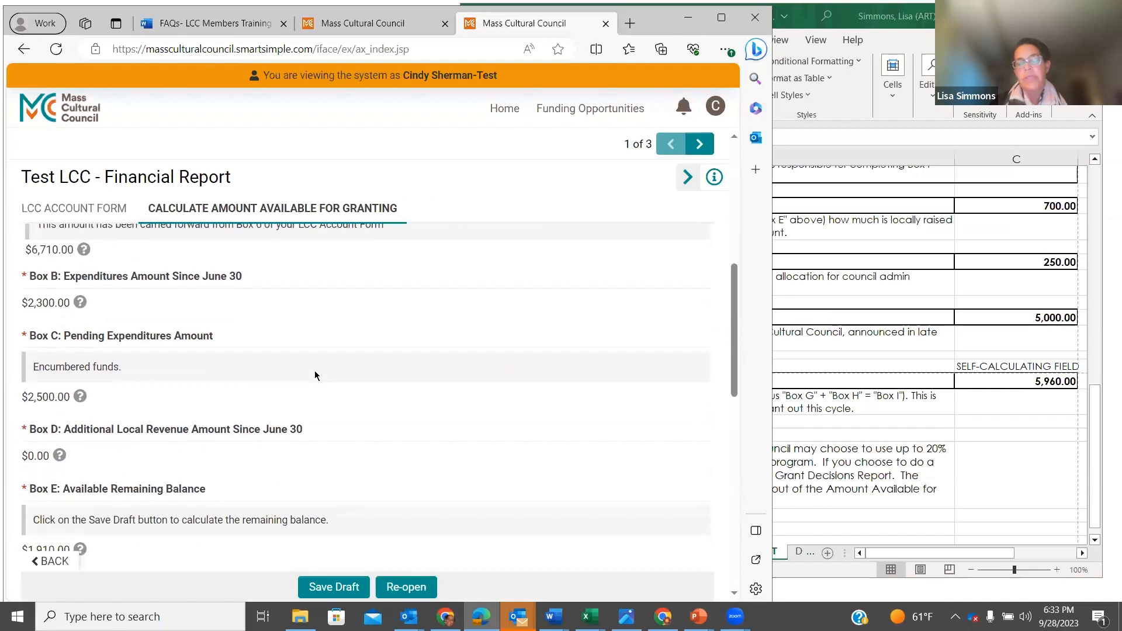
scroll(315, 376, down, 3)
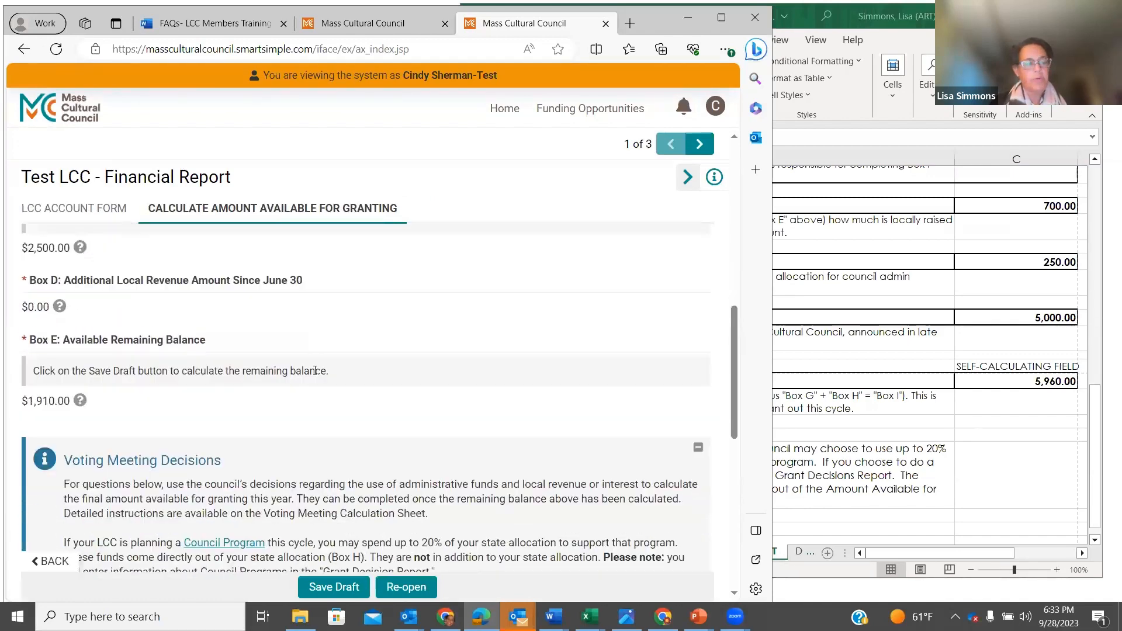
scroll(315, 370, down, 6)
scroll(158, 403, down, 1)
mouse_move(64, 431)
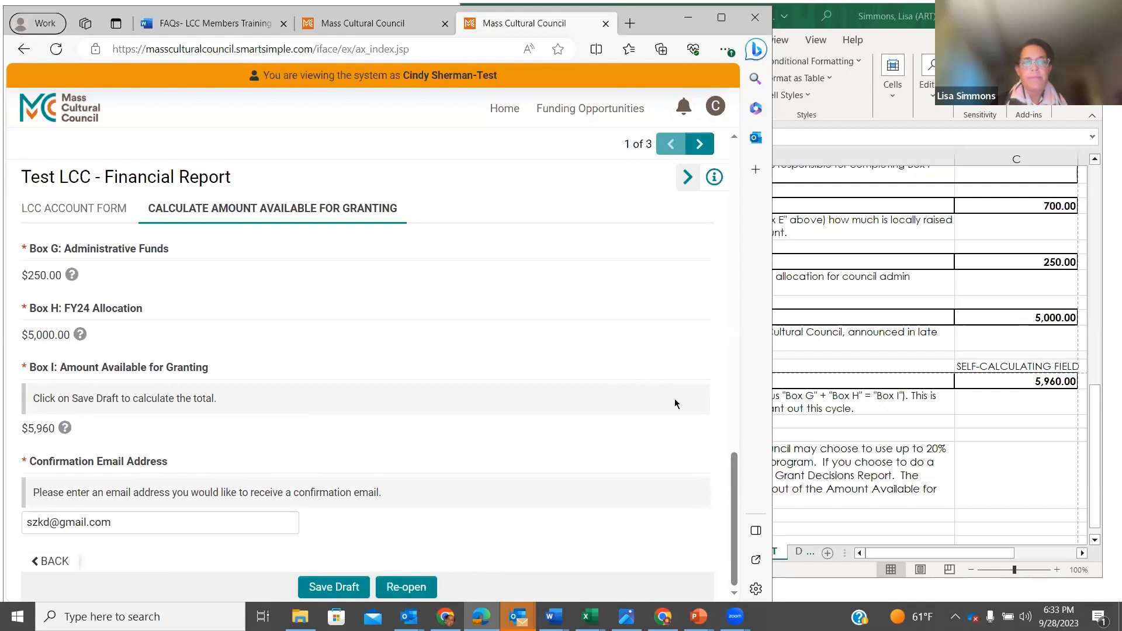
- Switch to the running PowerPoint slide show with the LCC Account Form Tutorial slide
mouse_move(699, 616)
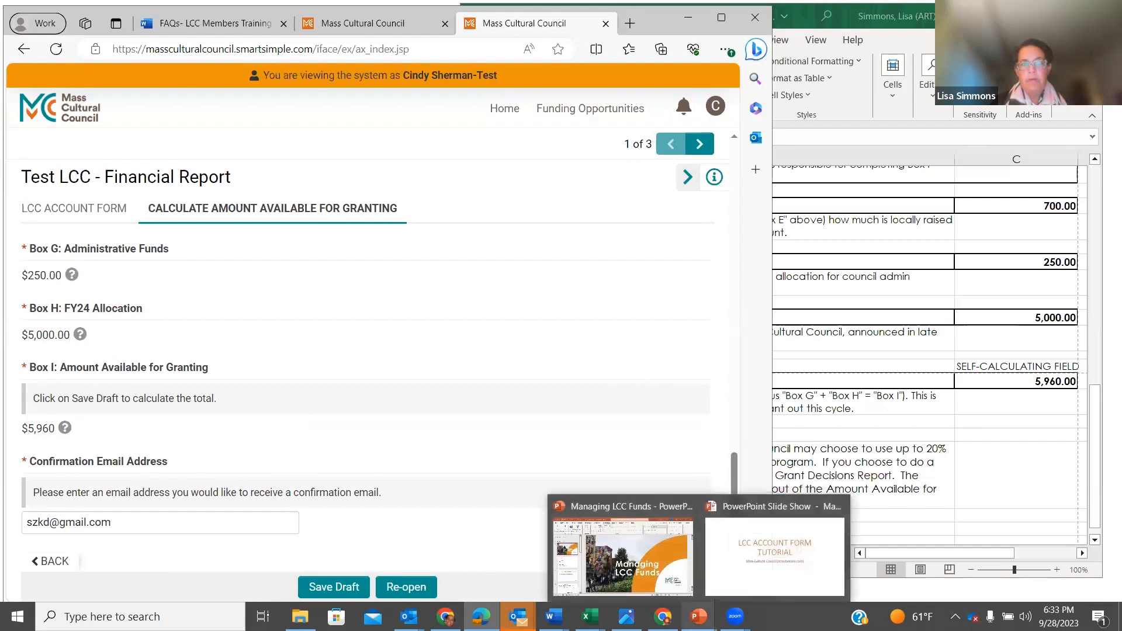
click(756, 569)
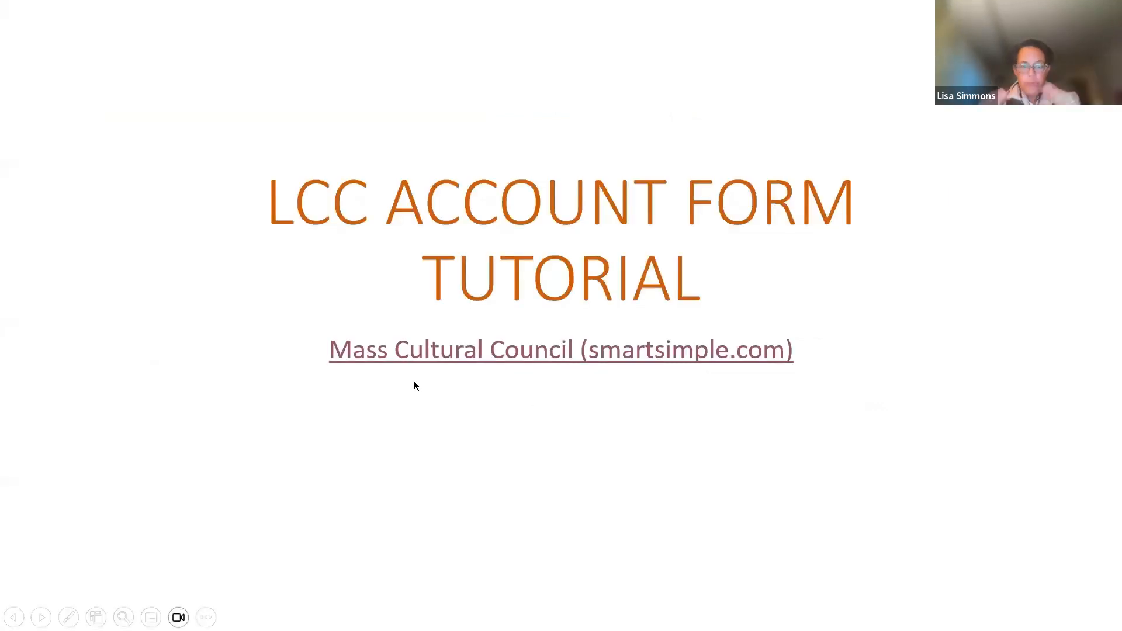